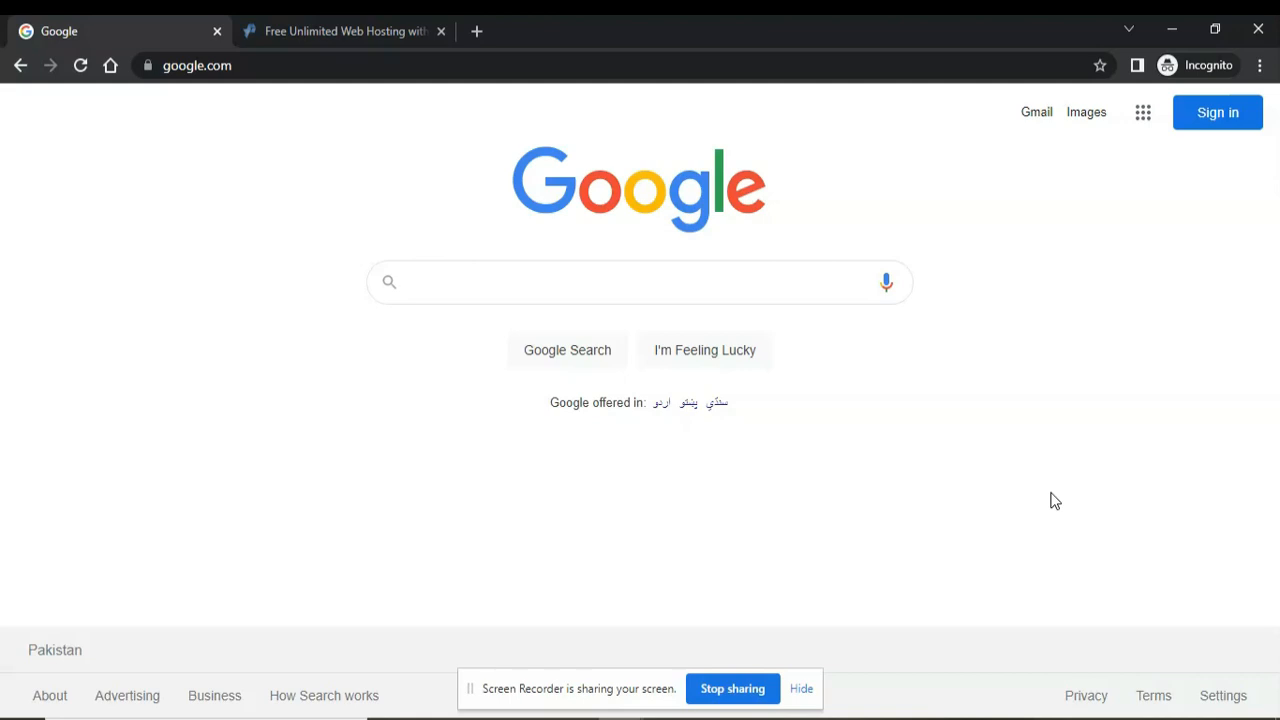
# Open the ProFreeHost registration form and go to its email address field
pyautogui.click(802, 690)
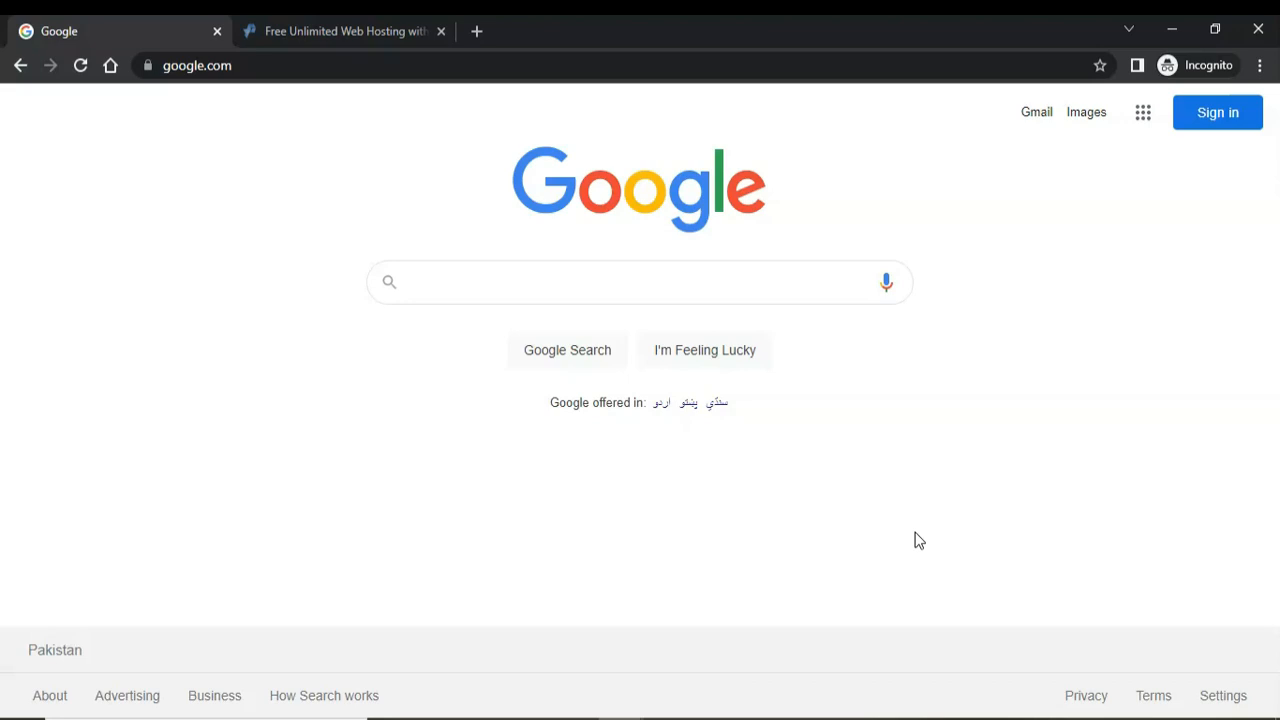
pyautogui.hotkey('ctrl', 'Tab')
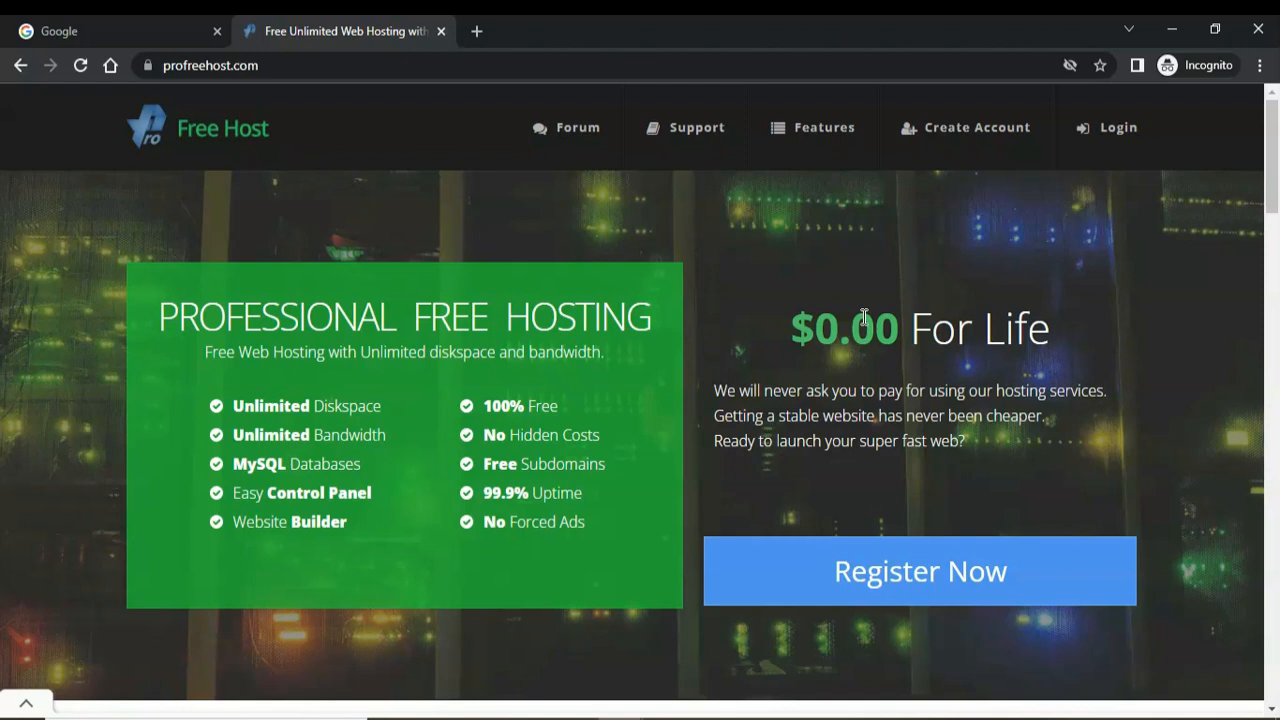
pyautogui.click(975, 606)
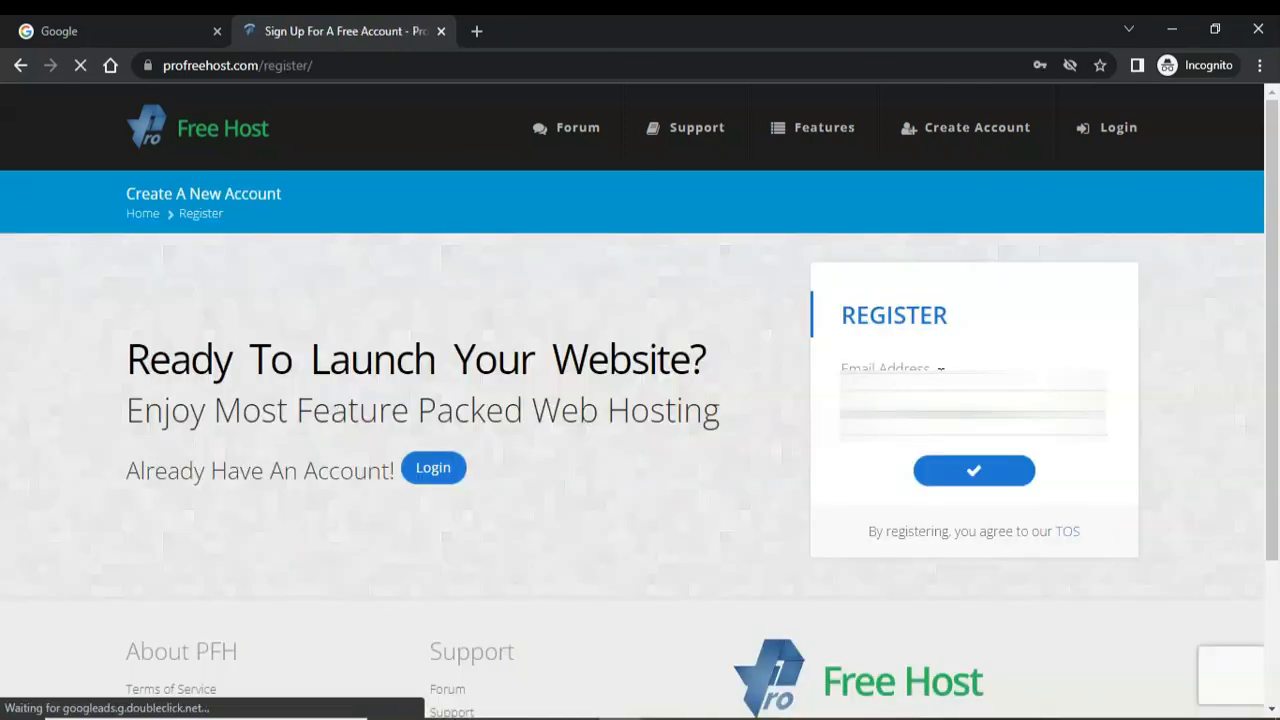
pyautogui.click(940, 369)
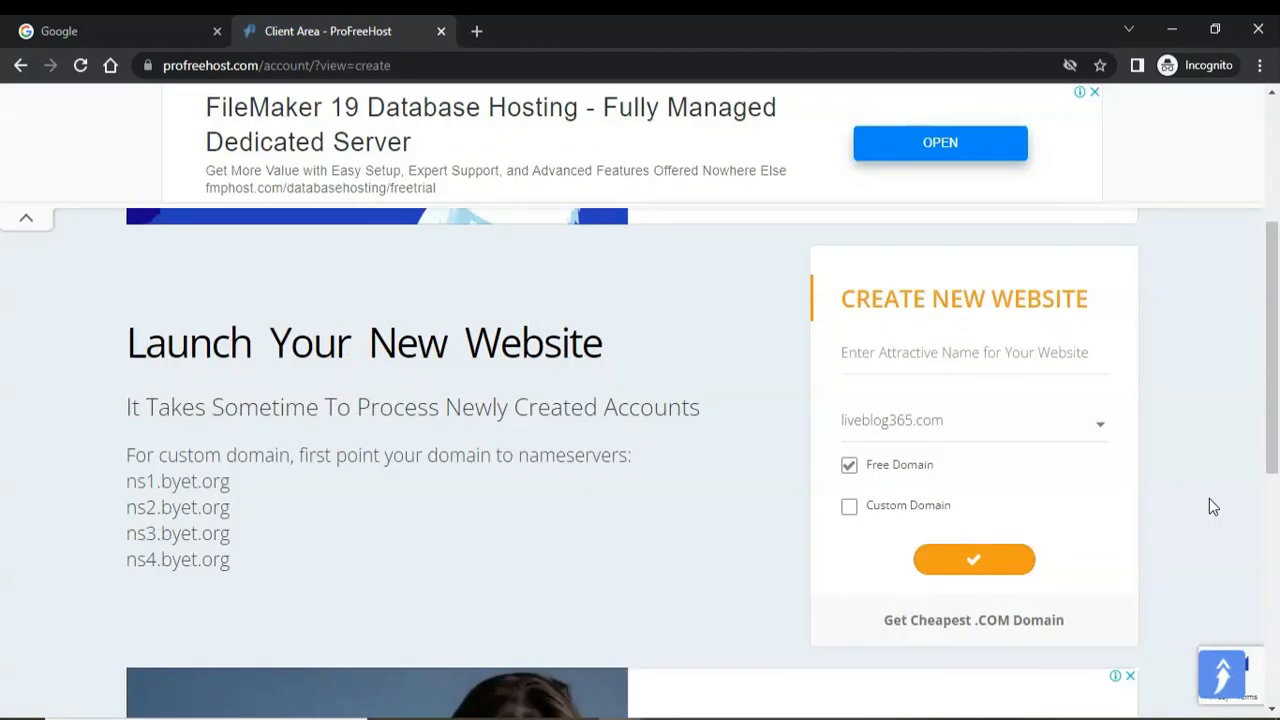
# Create a new website named amazingstore on the free ezyro.com domain
pyautogui.click(941, 365)
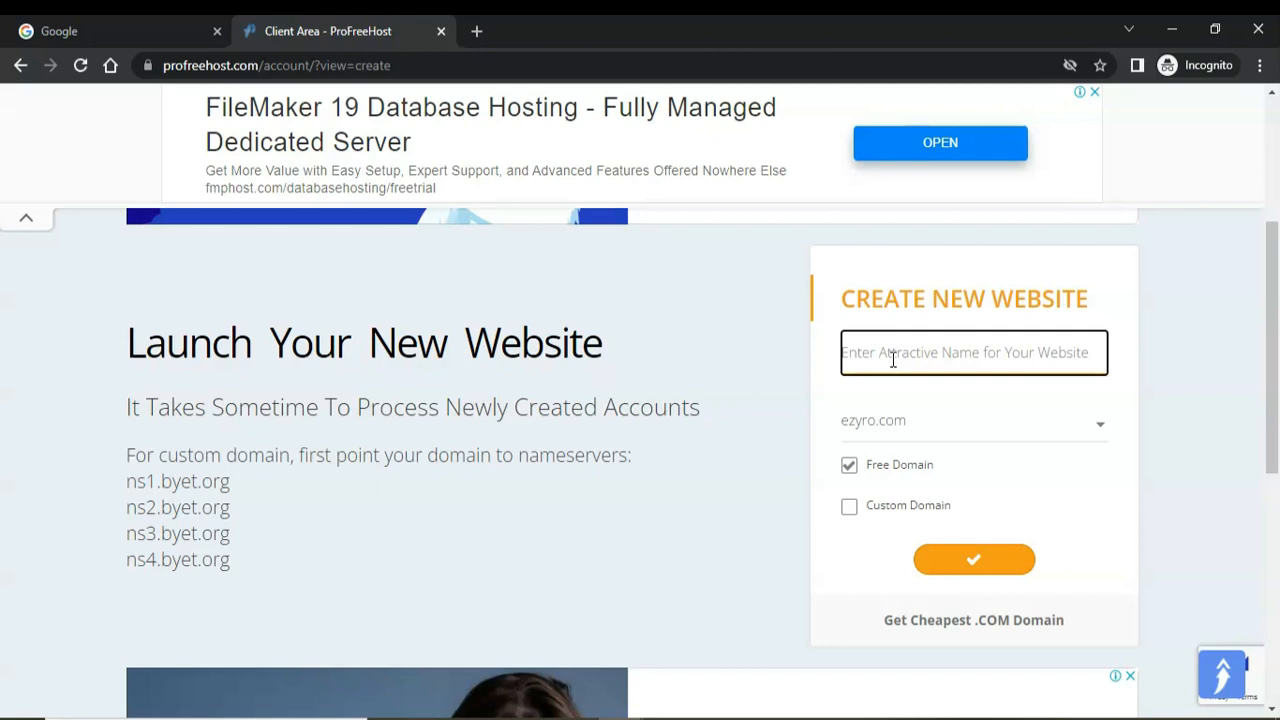
pyautogui.write('amazingstore')
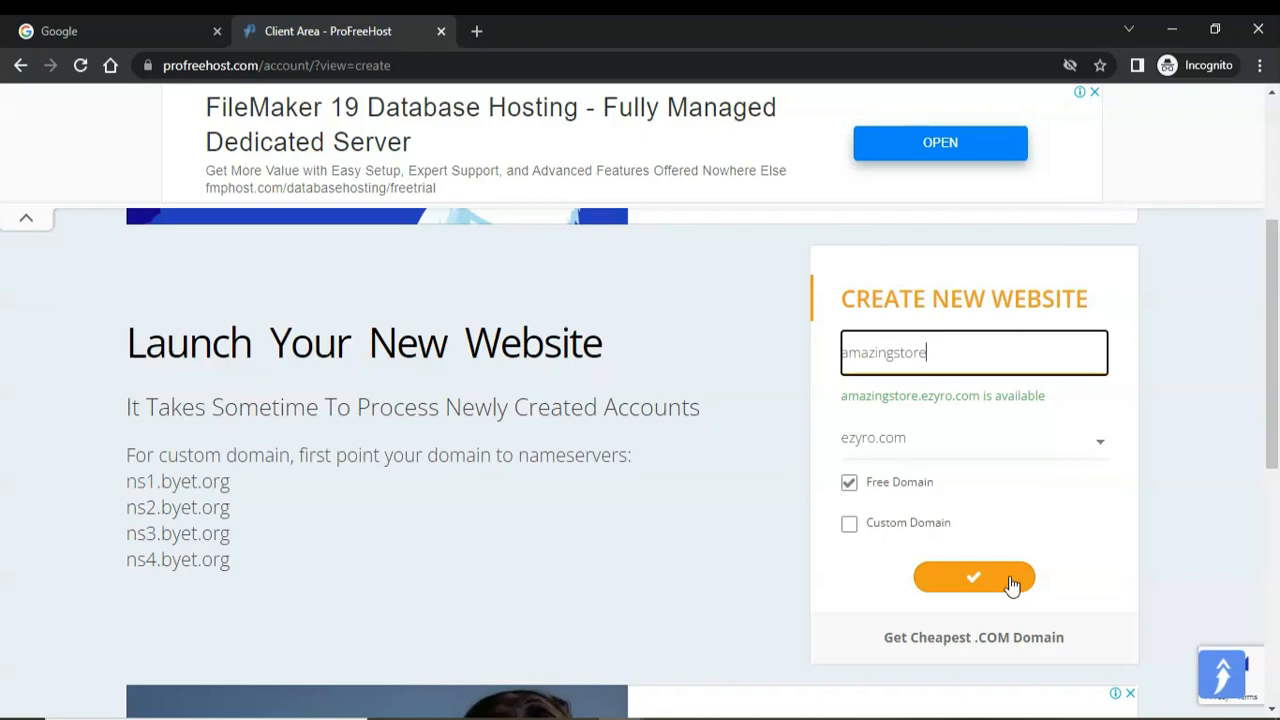
pyautogui.click(1012, 580)
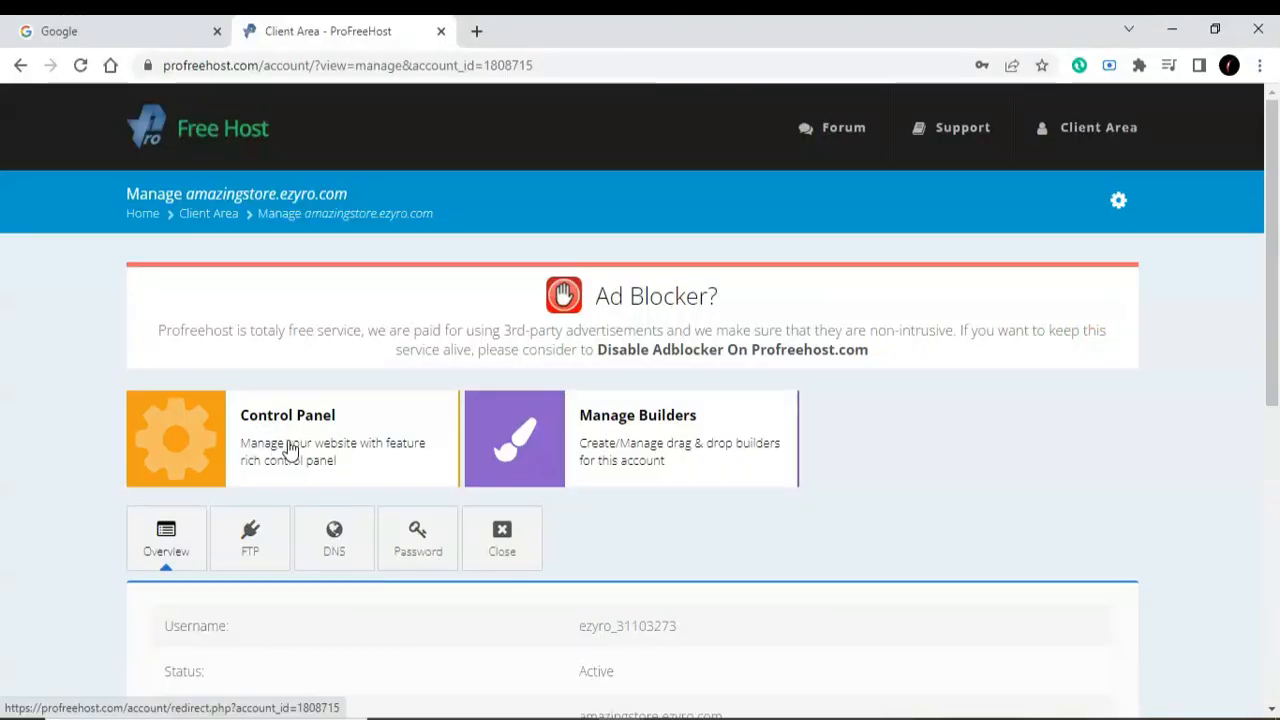
# Open the control panel of amazingstore.ezyro.com and launch the Softaculous Apps Installer
pyautogui.click(290, 448)
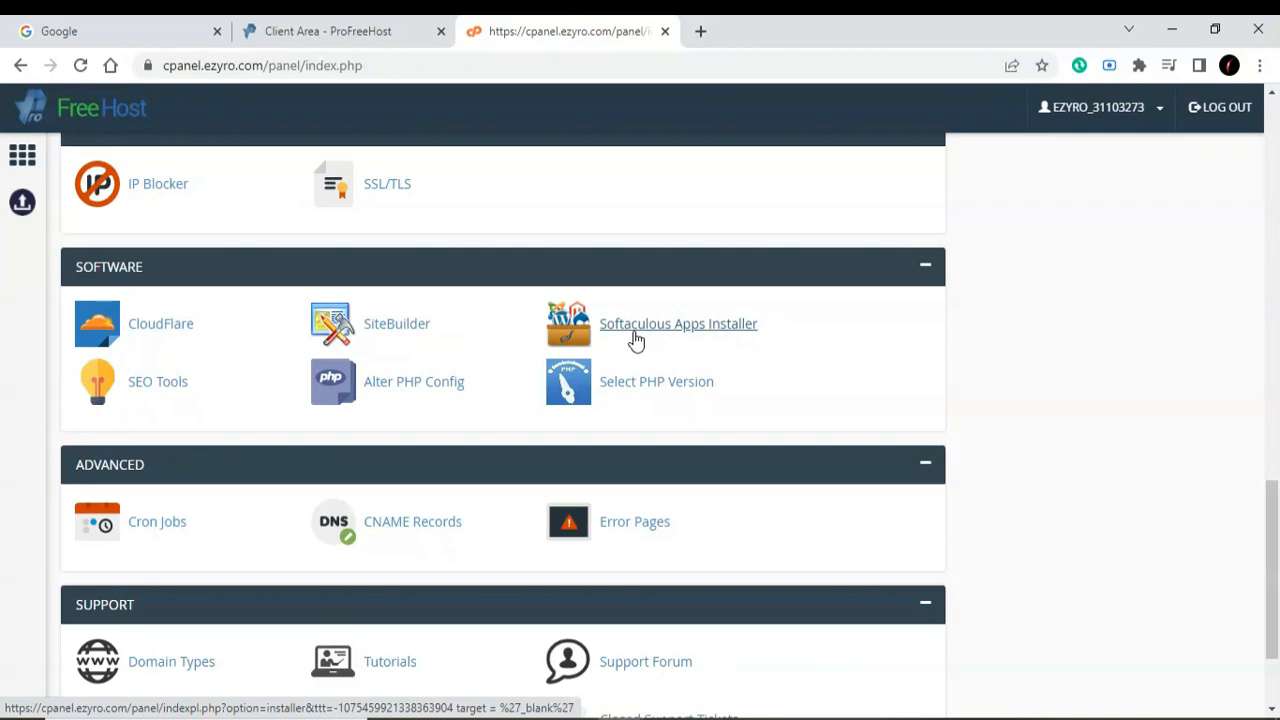
pyautogui.click(634, 340)
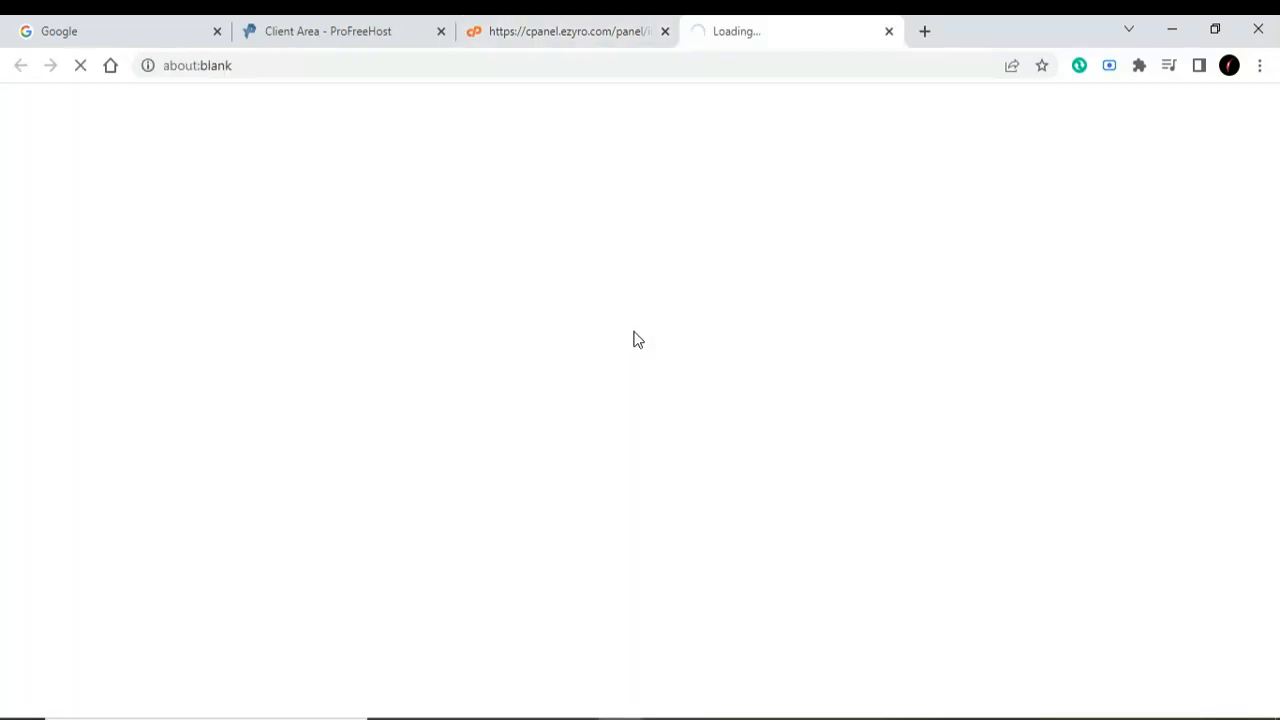
# Look through the top scripts and open the installation form for WordPress
pyautogui.moveTo(577, 409)
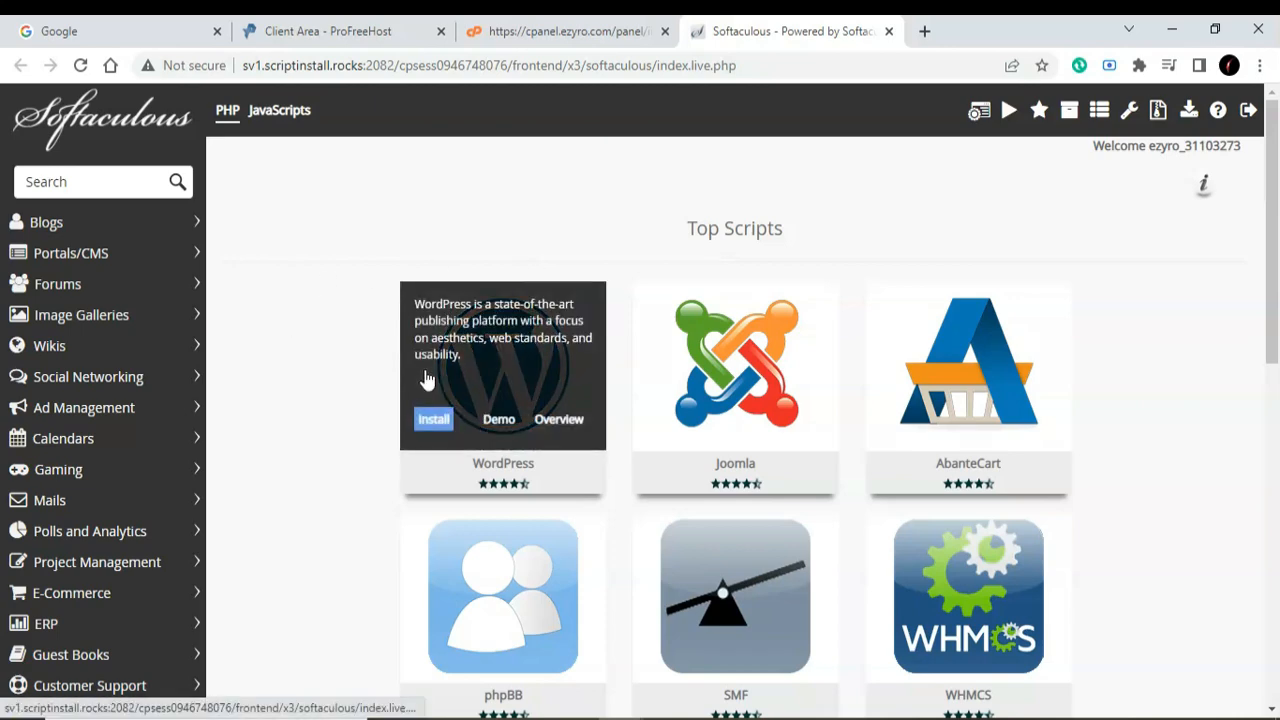
pyautogui.moveTo(1027, 406)
pyautogui.scroll(-1, 1027, 406)
pyautogui.scroll(-4, 1029, 380)
pyautogui.scroll(5, 1022, 372)
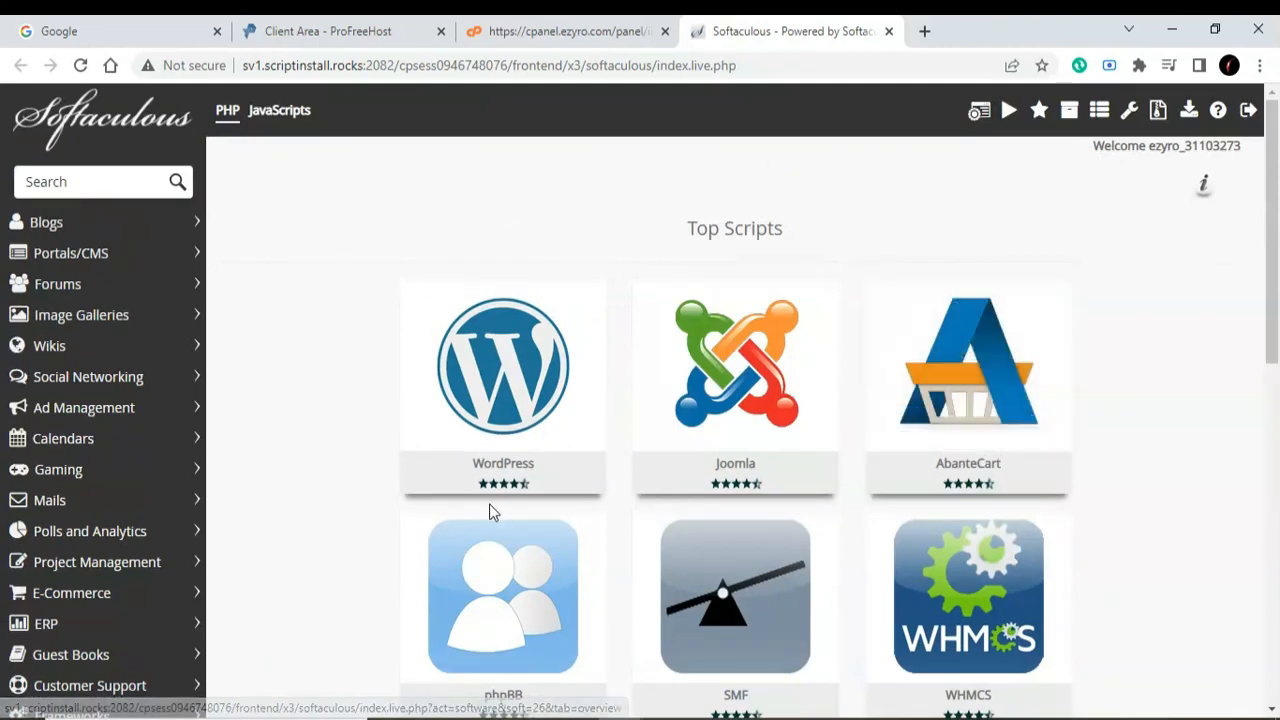
pyautogui.moveTo(438, 425)
pyautogui.click(438, 425)
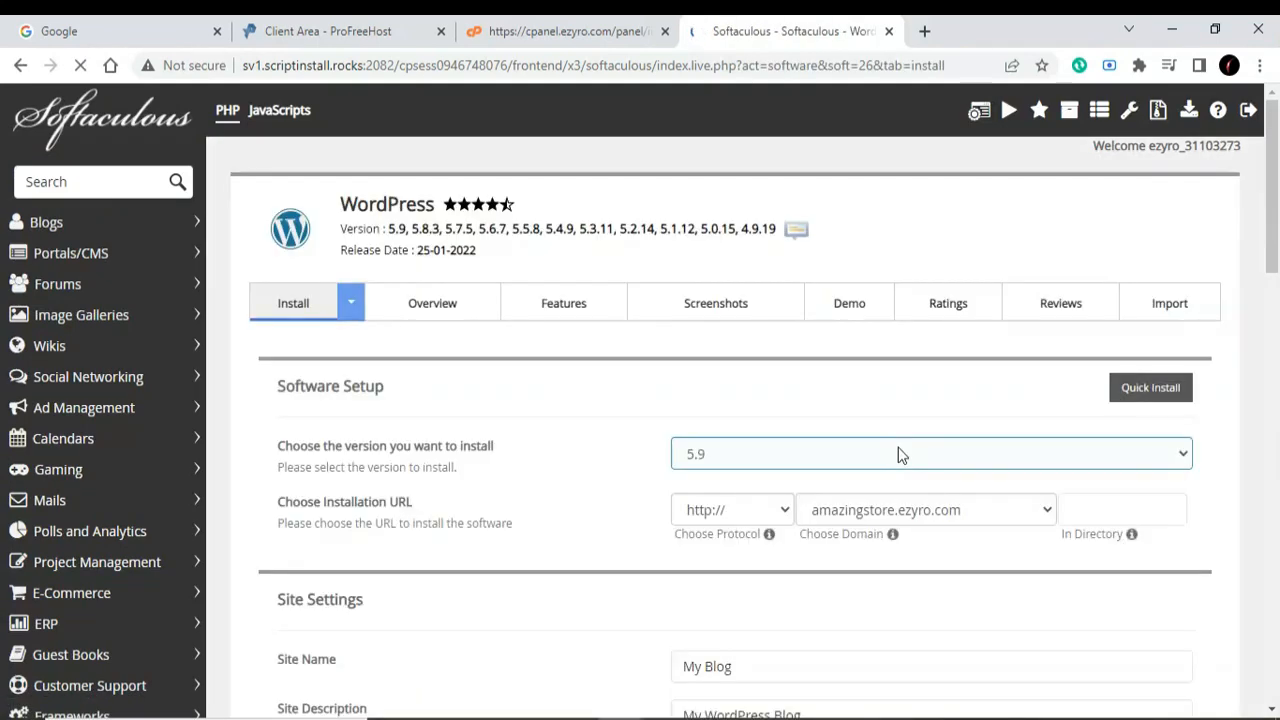
pyautogui.click(898, 455)
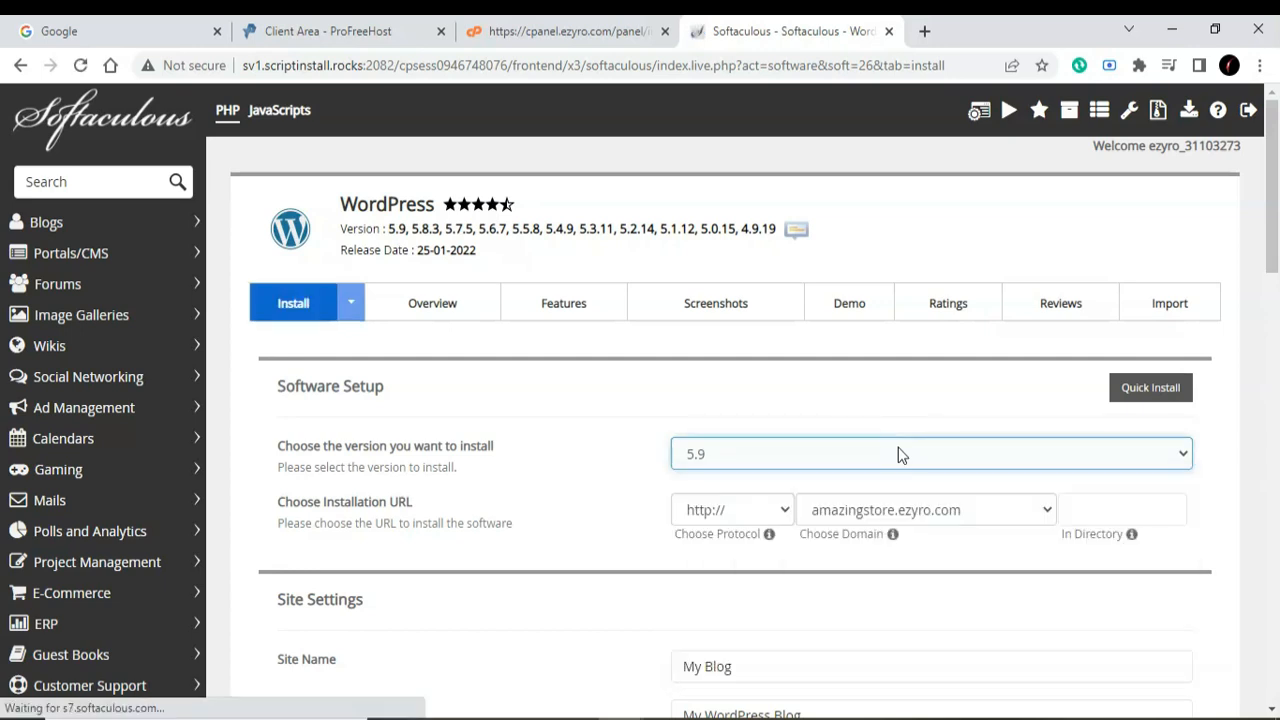
pyautogui.scroll(-1, 898, 455)
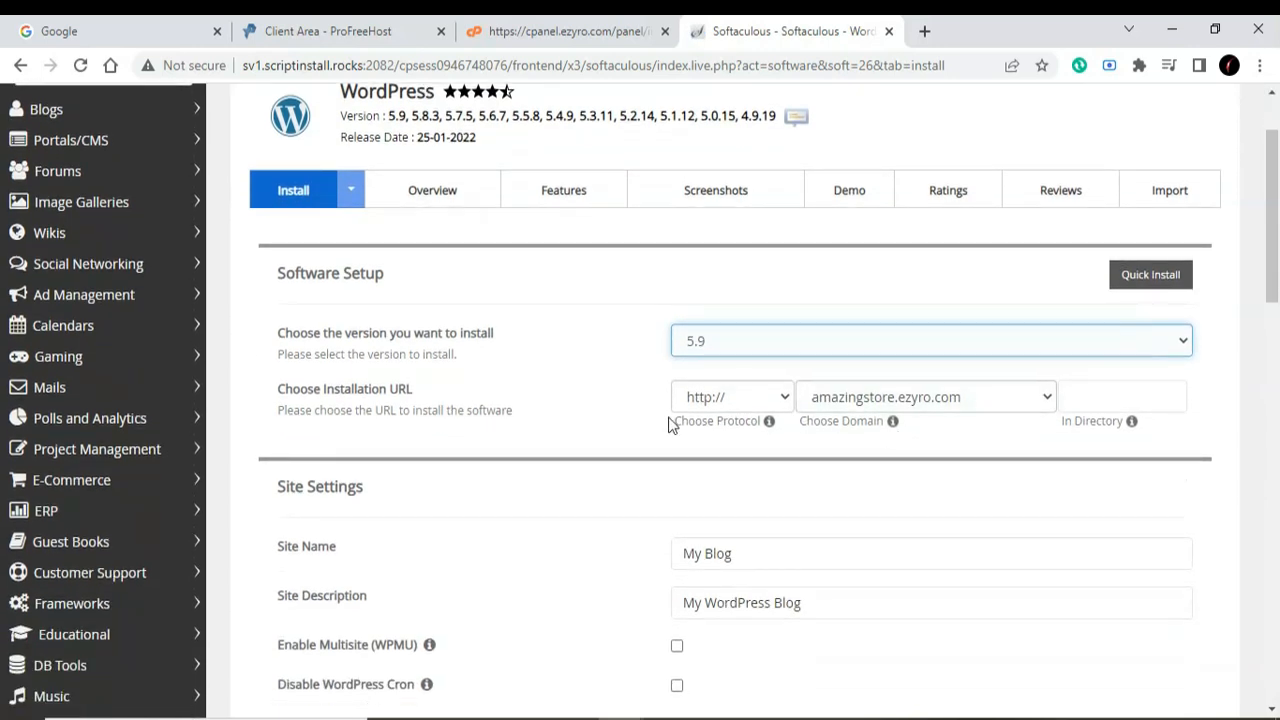
pyautogui.click(756, 401)
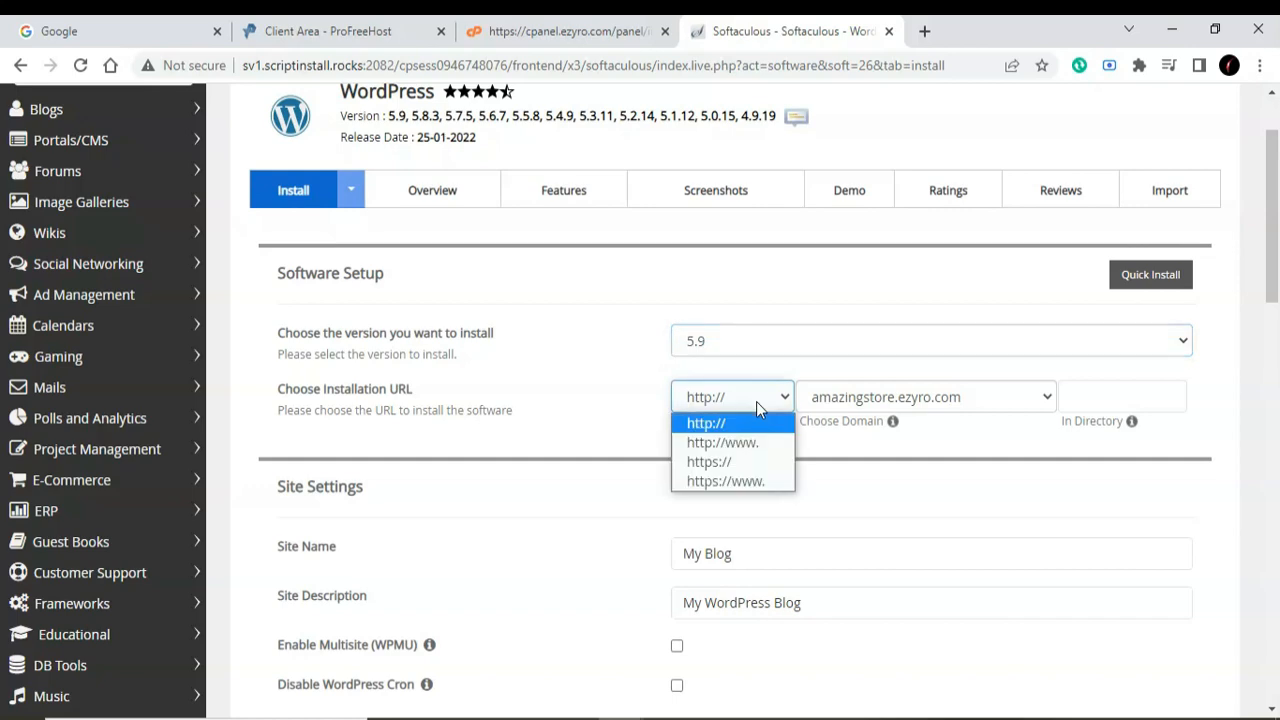
pyautogui.click(756, 401)
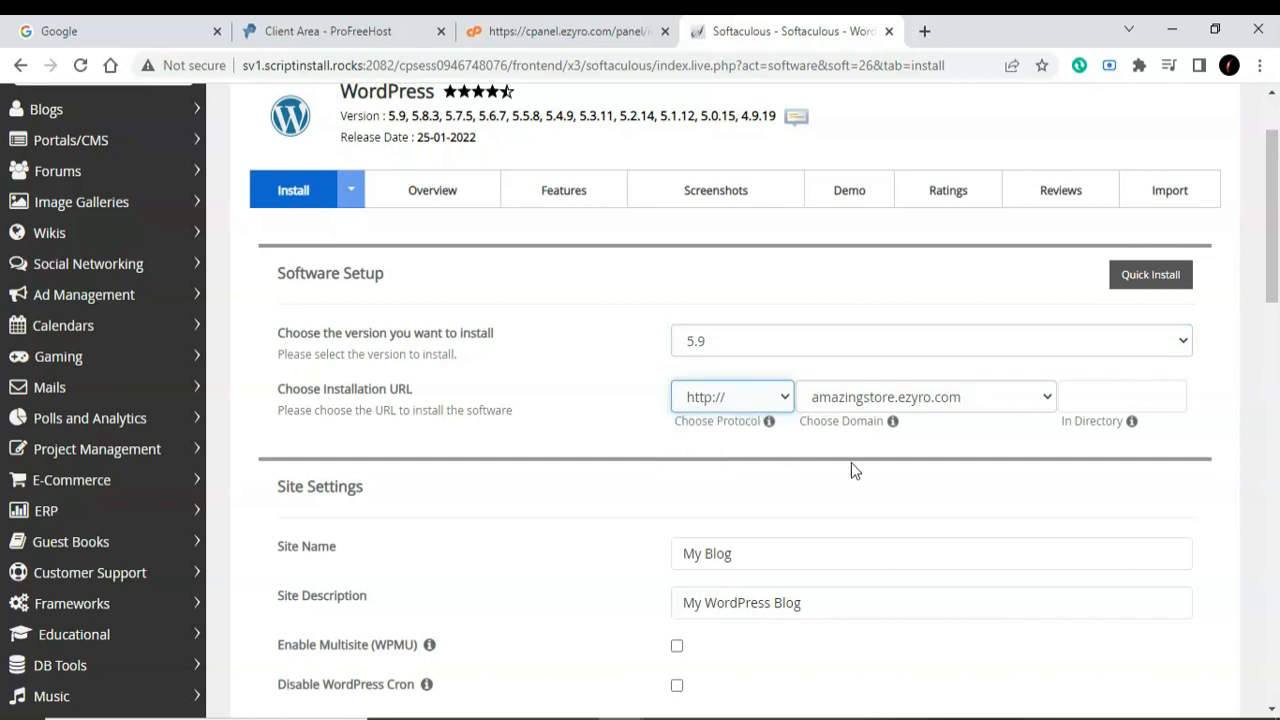
# Set the admin username for the WordPress installation to admin
pyautogui.scroll(-1, 851, 462)
pyautogui.scroll(-3, 851, 462)
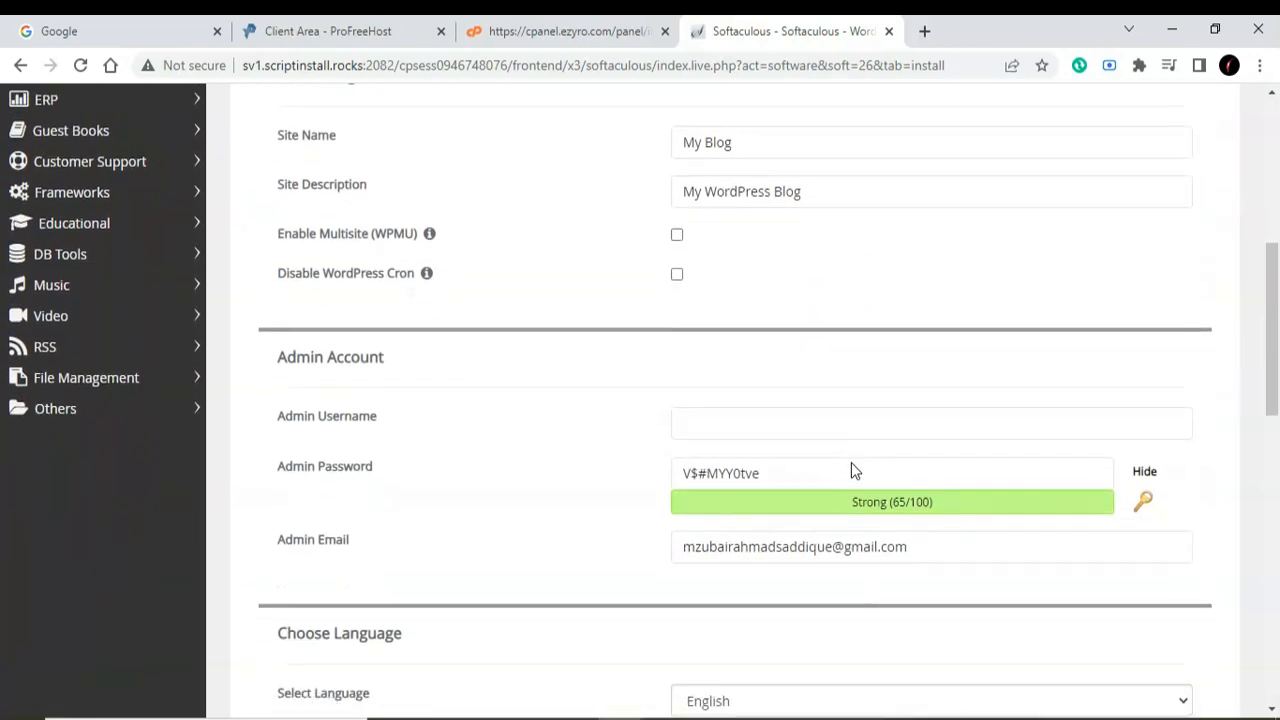
pyautogui.click(758, 432)
pyautogui.click(756, 430)
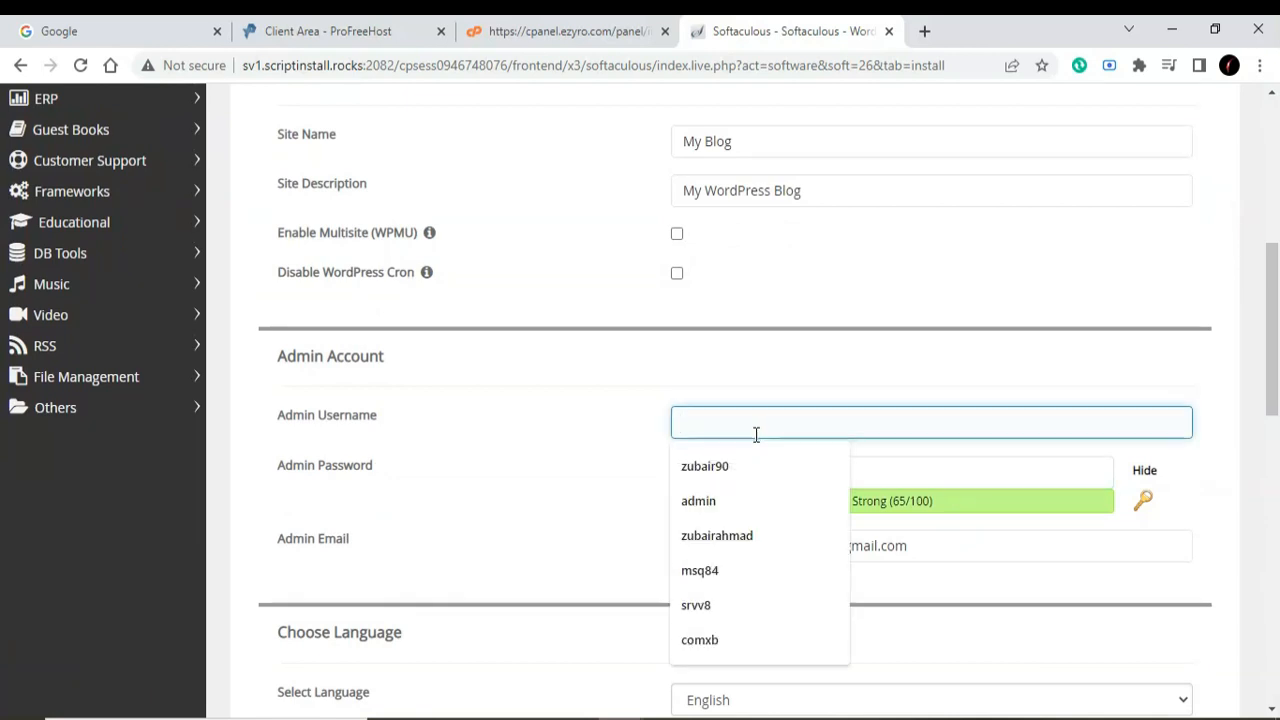
pyautogui.click(735, 501)
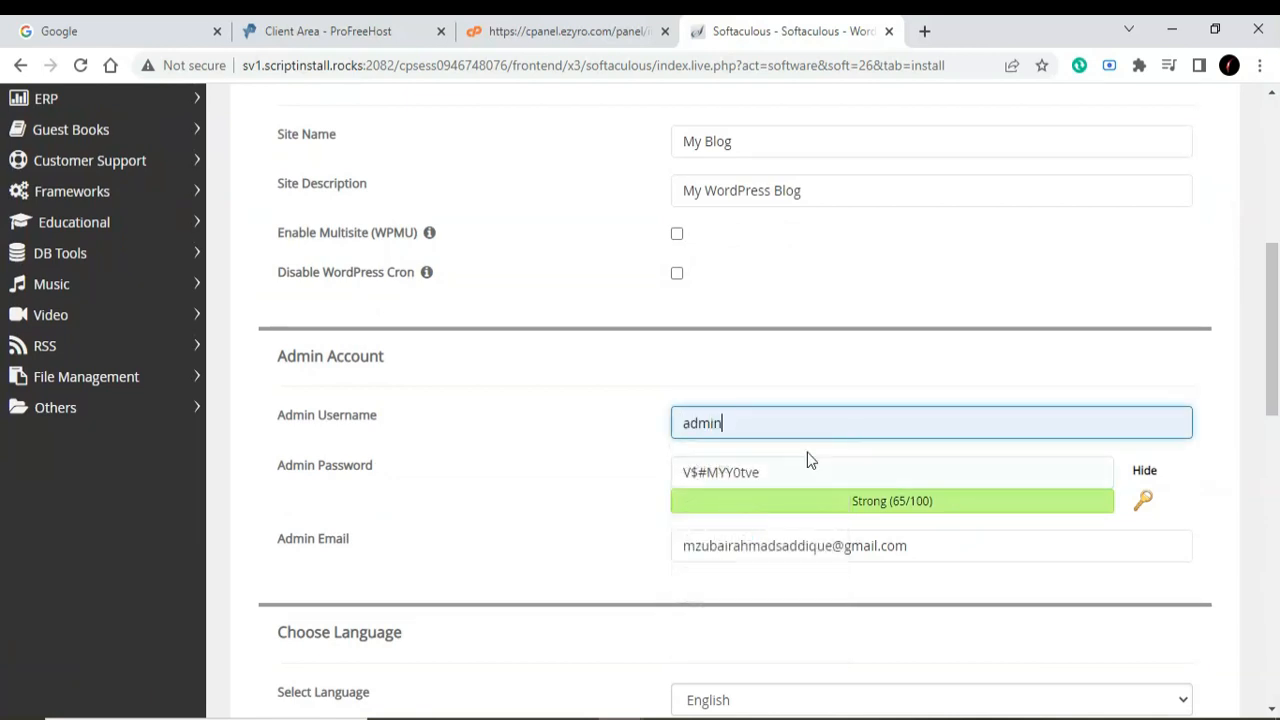
# Look over the language, plugin and theme options, then install WordPress without selecting any plugin or theme
pyautogui.scroll(-2, 807, 452)
pyautogui.scroll(-4, 791, 435)
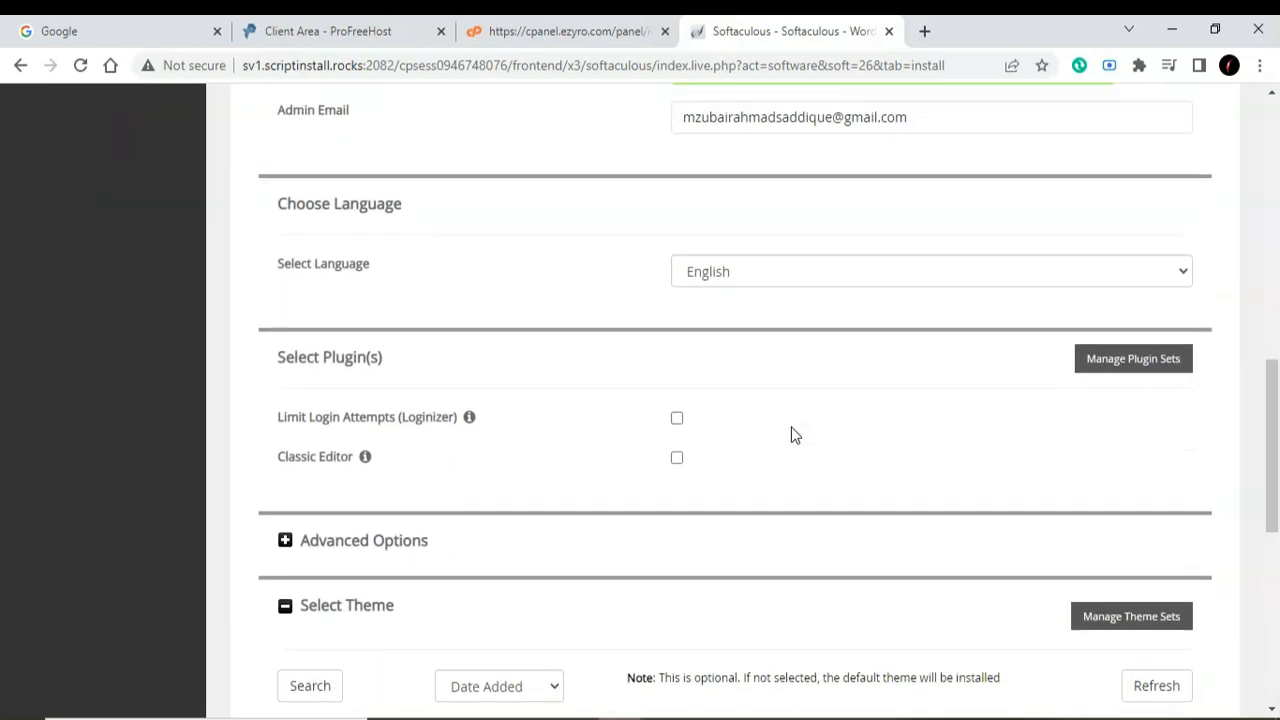
pyautogui.scroll(-4, 791, 435)
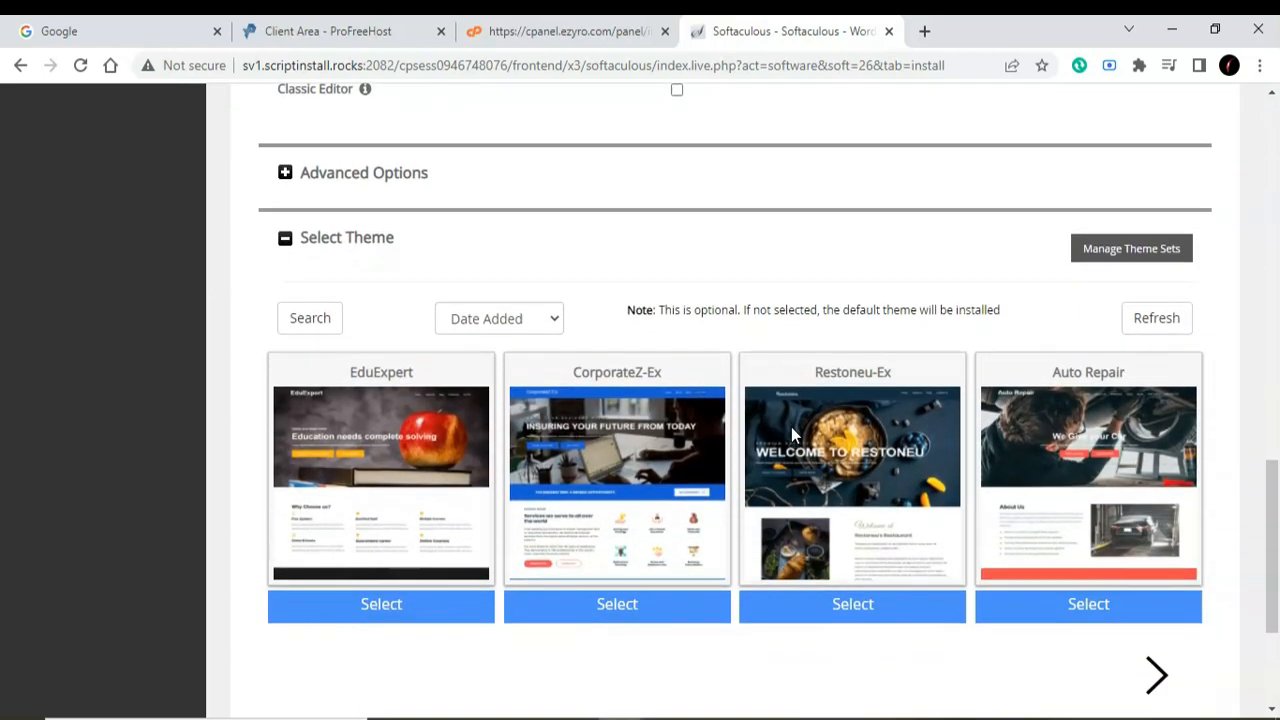
pyautogui.scroll(3, 791, 435)
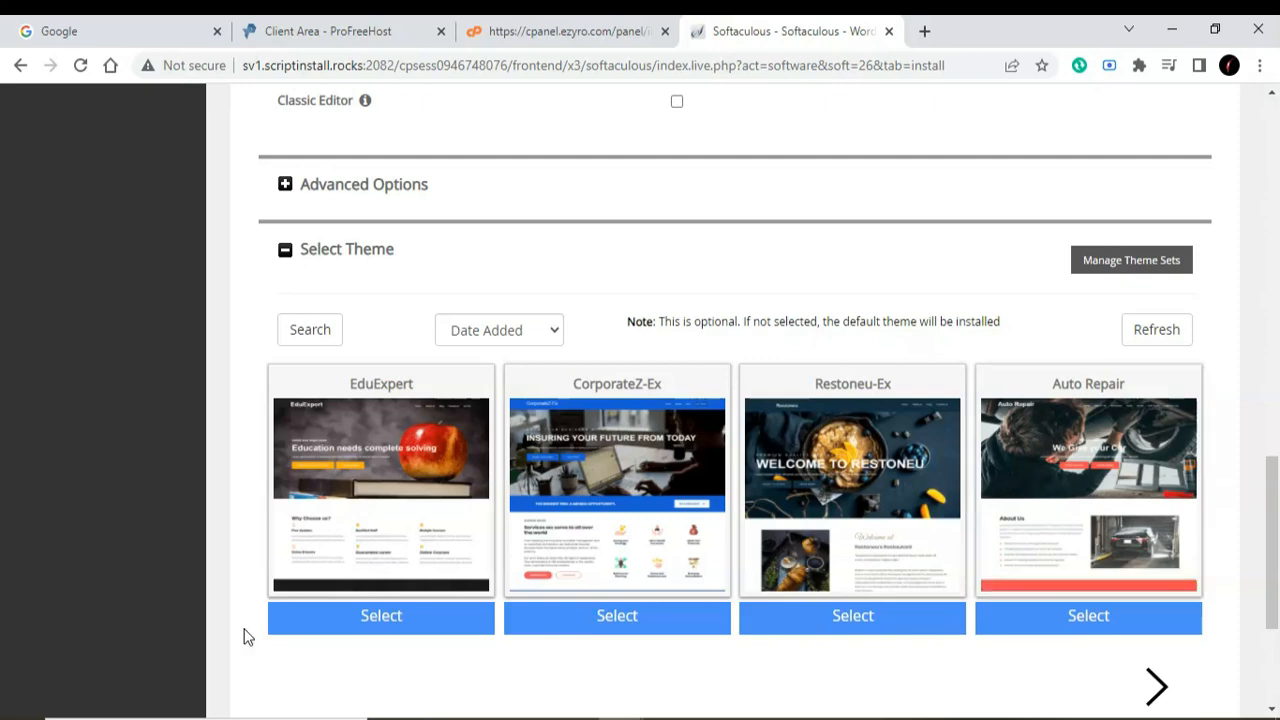
pyautogui.scroll(-2, 647, 574)
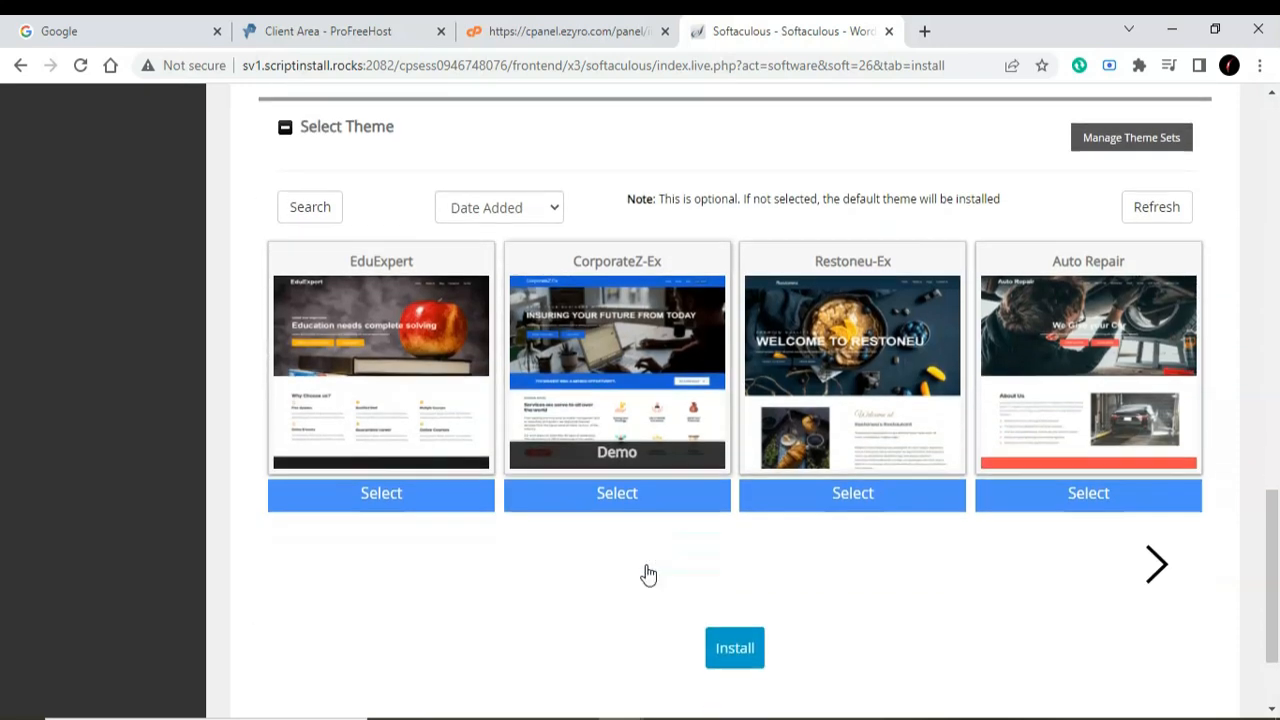
pyautogui.click(734, 566)
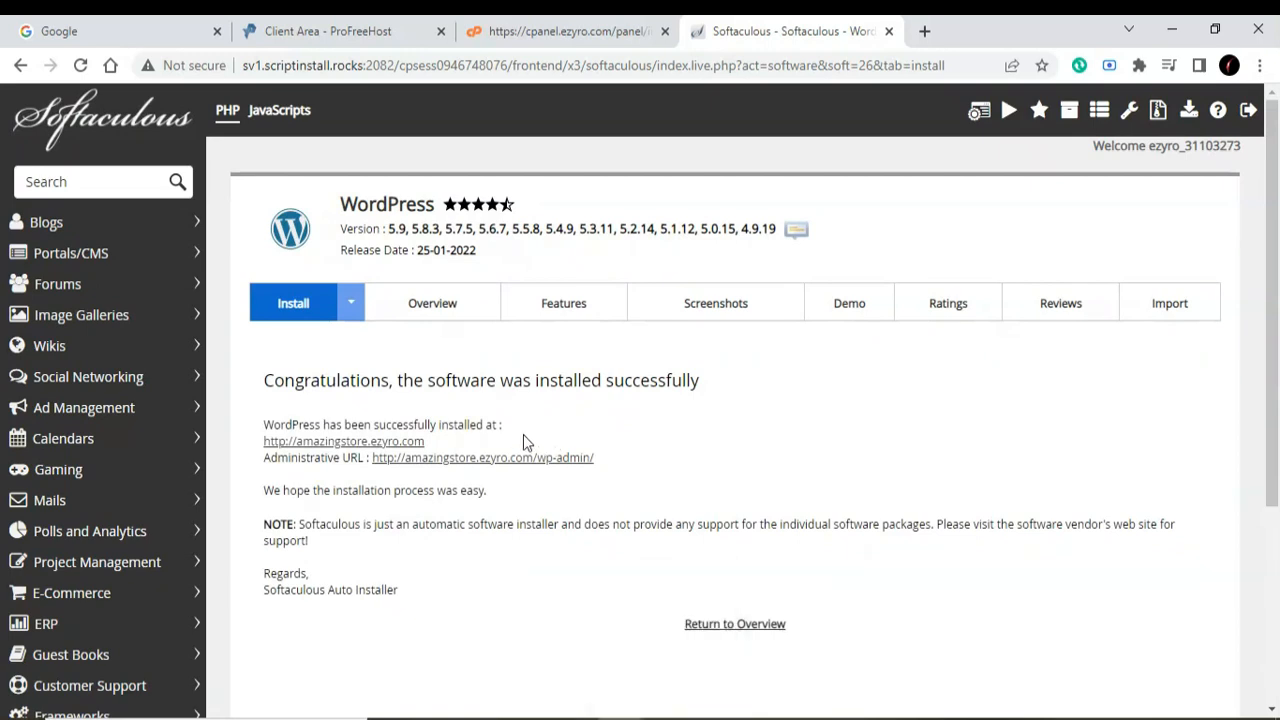
# Open the new site at amazingstore.ezyro.com and switch to its WordPress admin dashboard
pyautogui.click(368, 443)
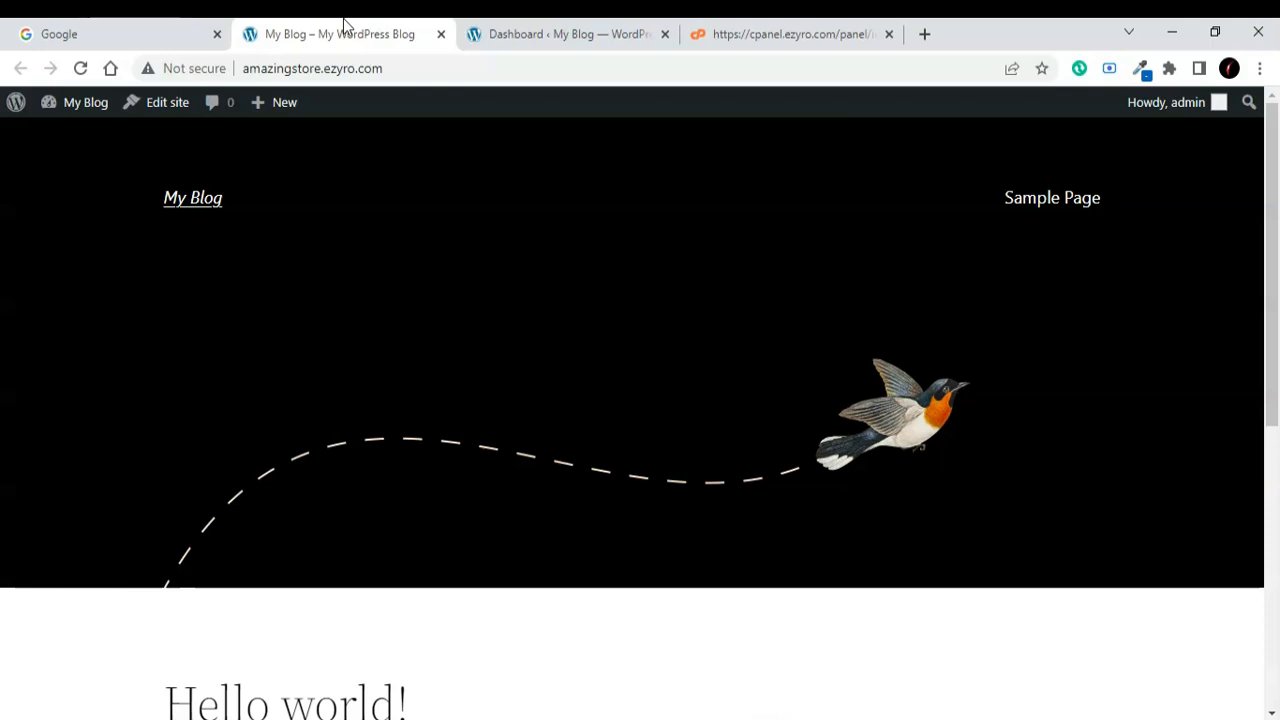
pyautogui.hotkey('ctrl', 'Tab')
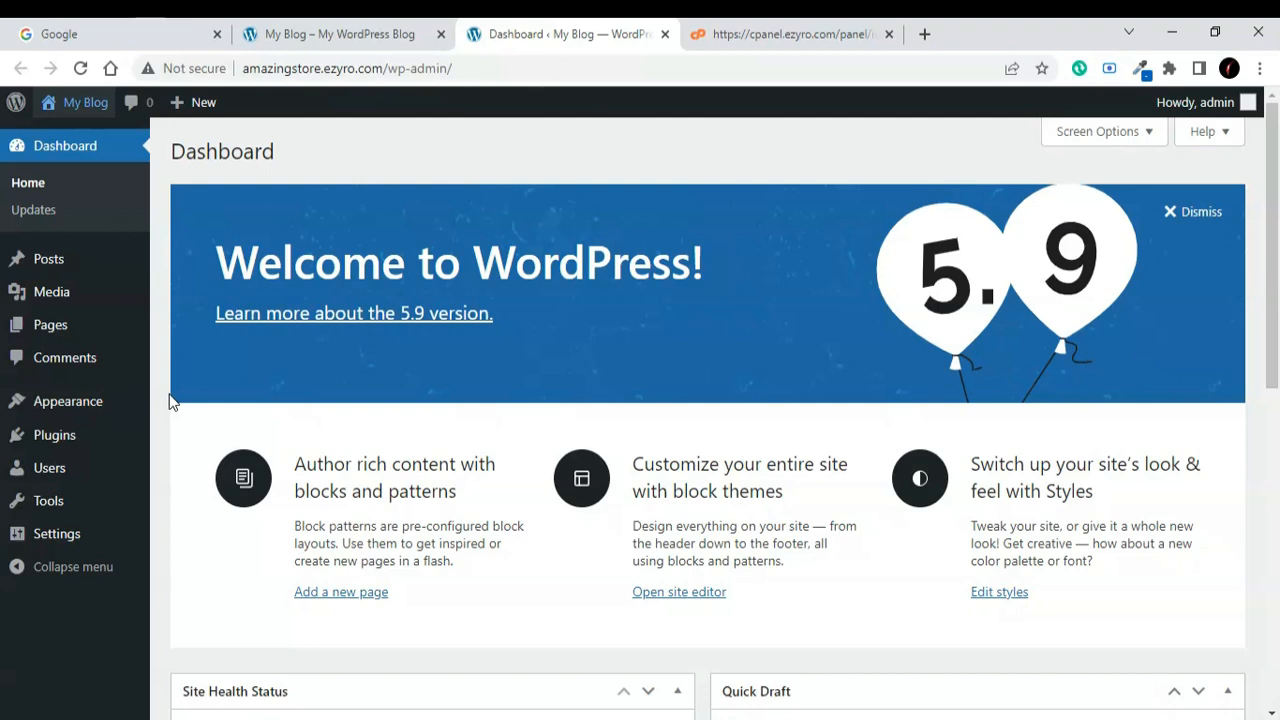
# Add the Astra theme from the popular WordPress themes, then install and activate it
pyautogui.moveTo(91, 414)
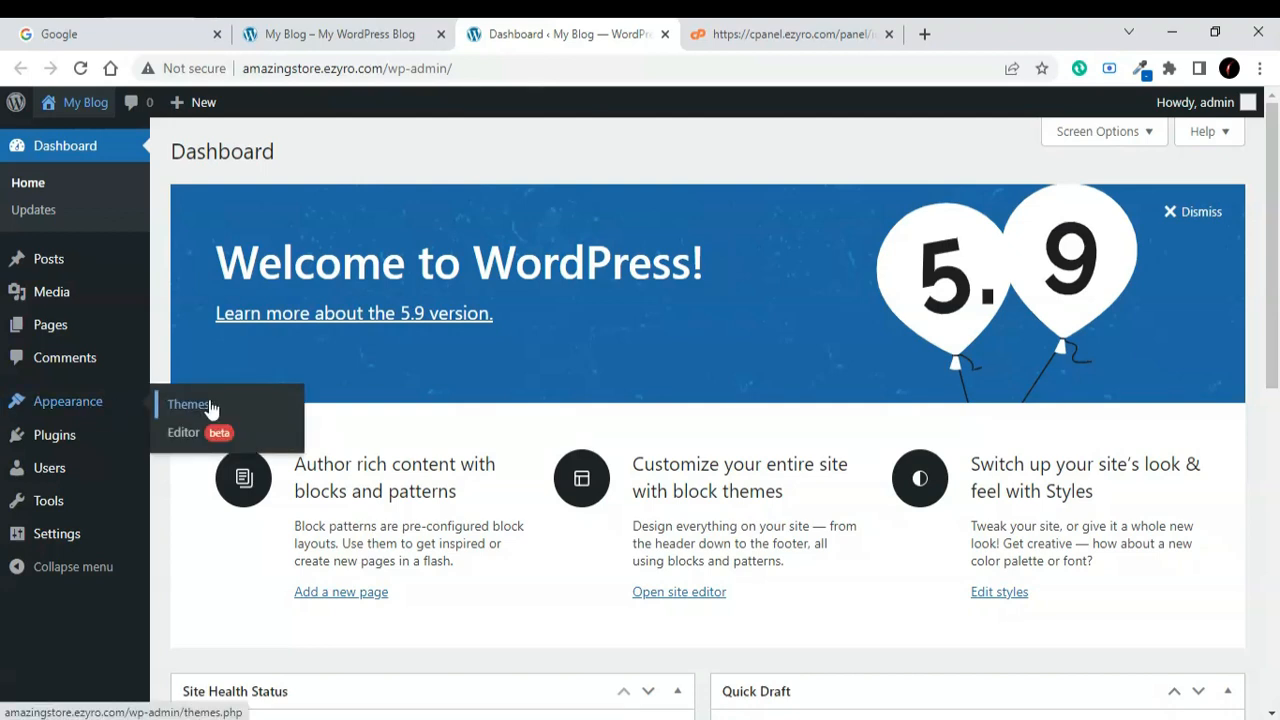
pyautogui.click(210, 408)
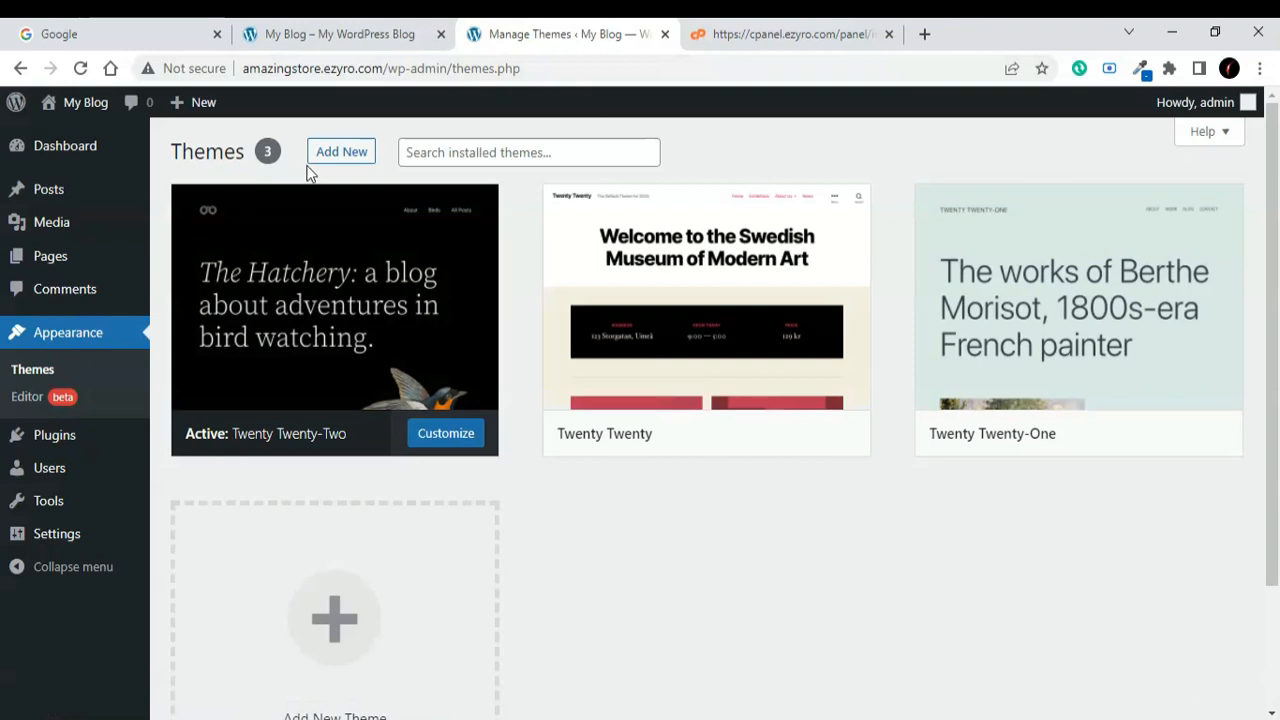
pyautogui.click(352, 150)
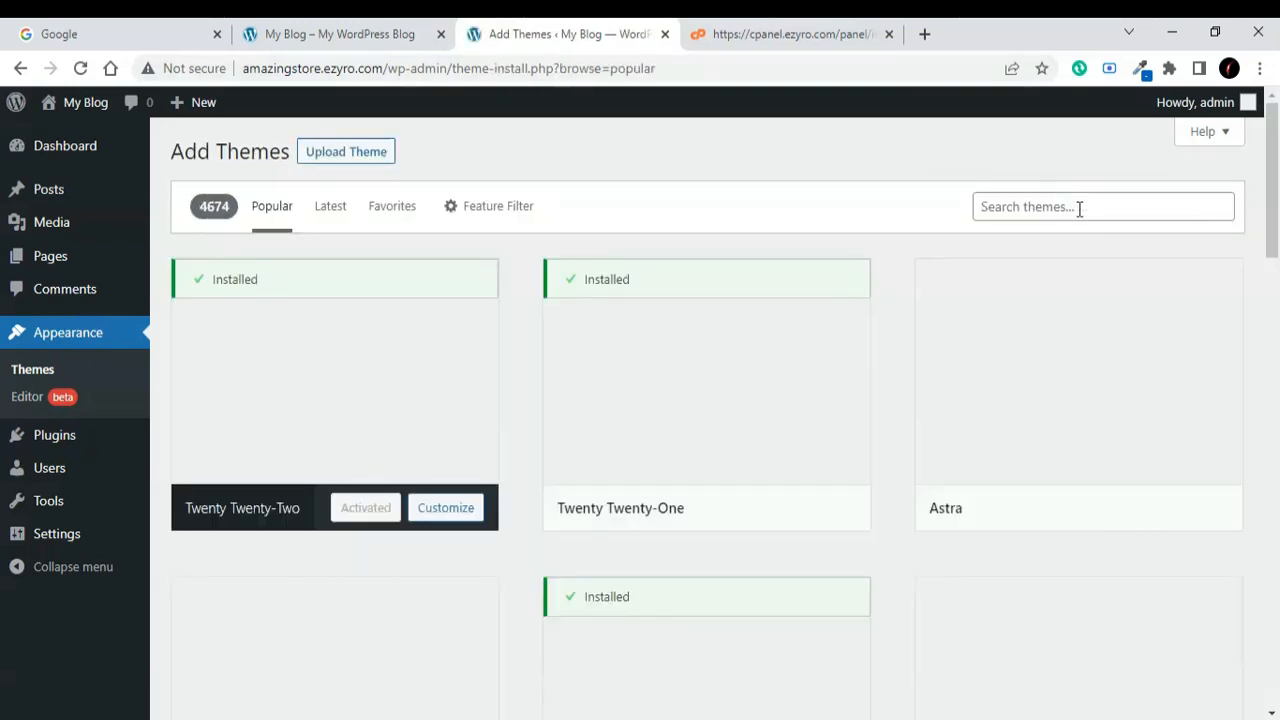
pyautogui.click(1079, 207)
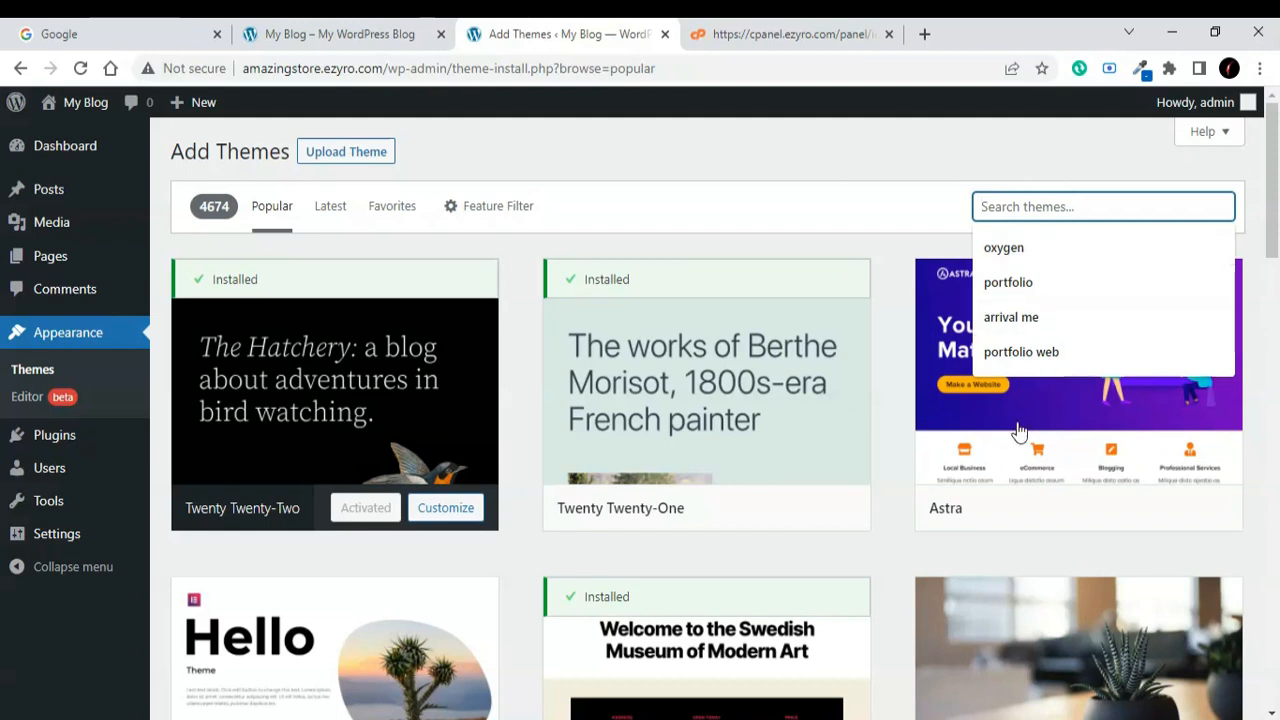
pyautogui.moveTo(1013, 458)
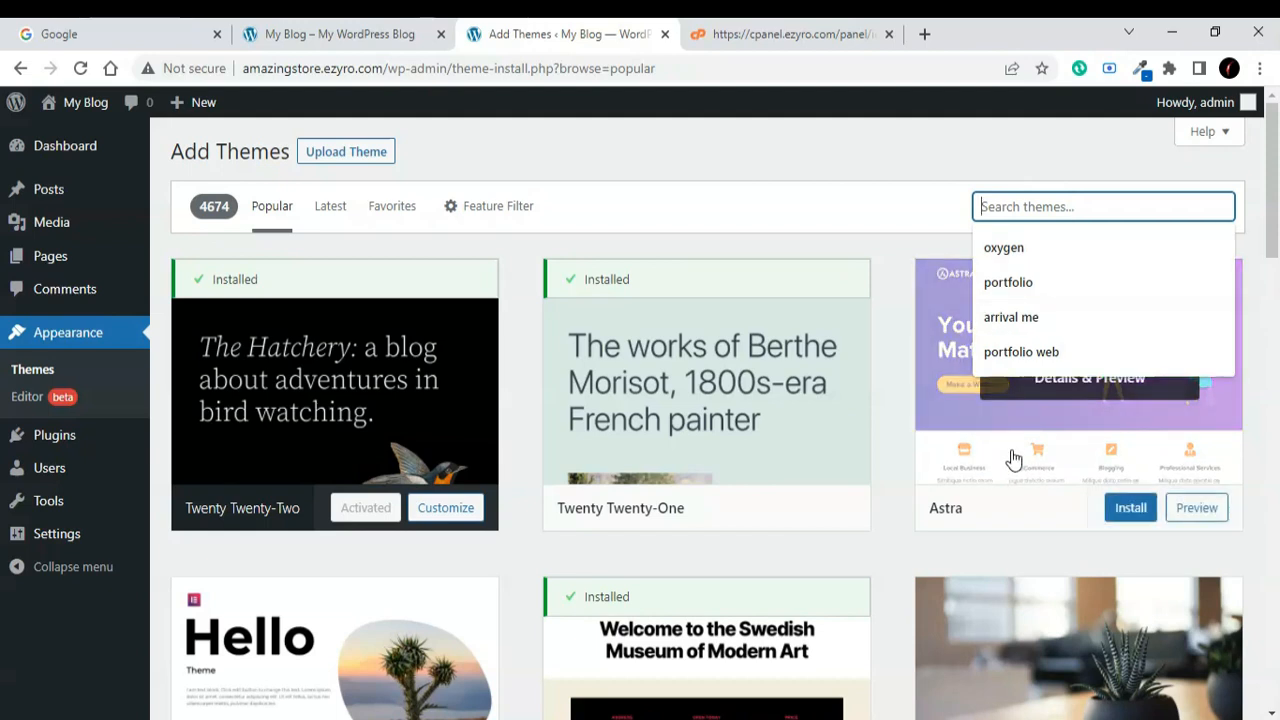
pyautogui.click(1131, 509)
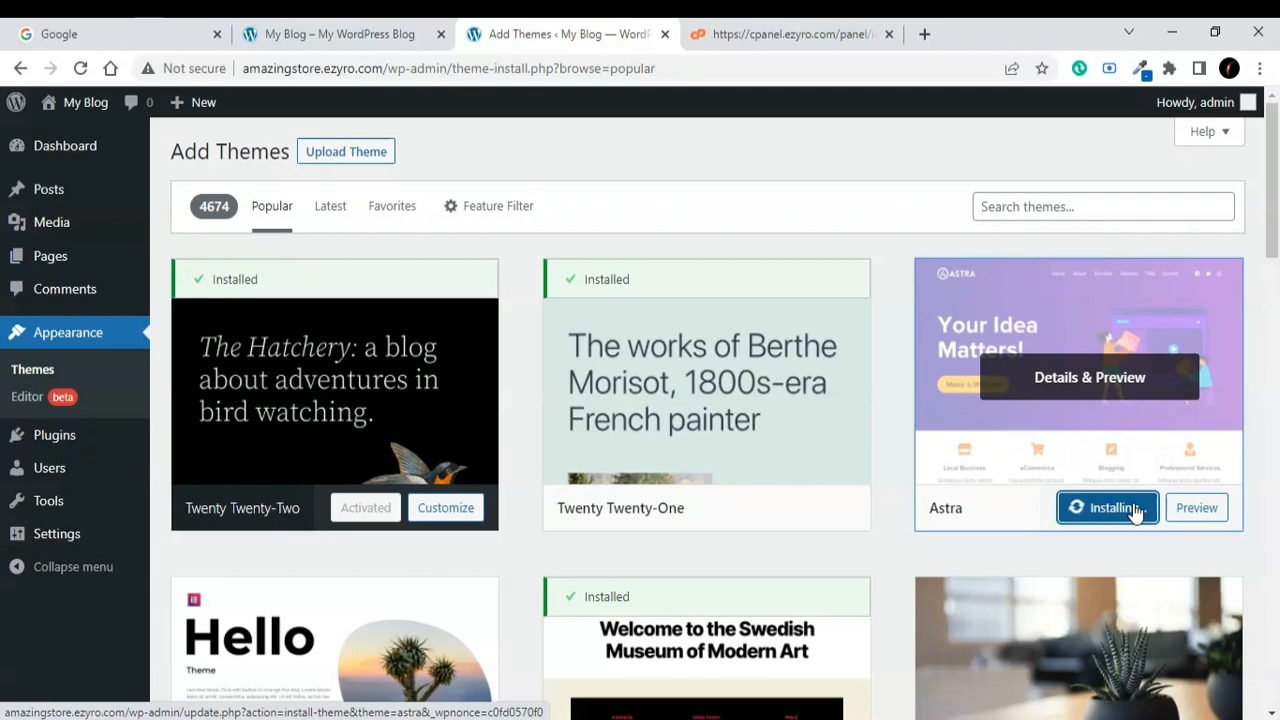
pyautogui.click(1100, 508)
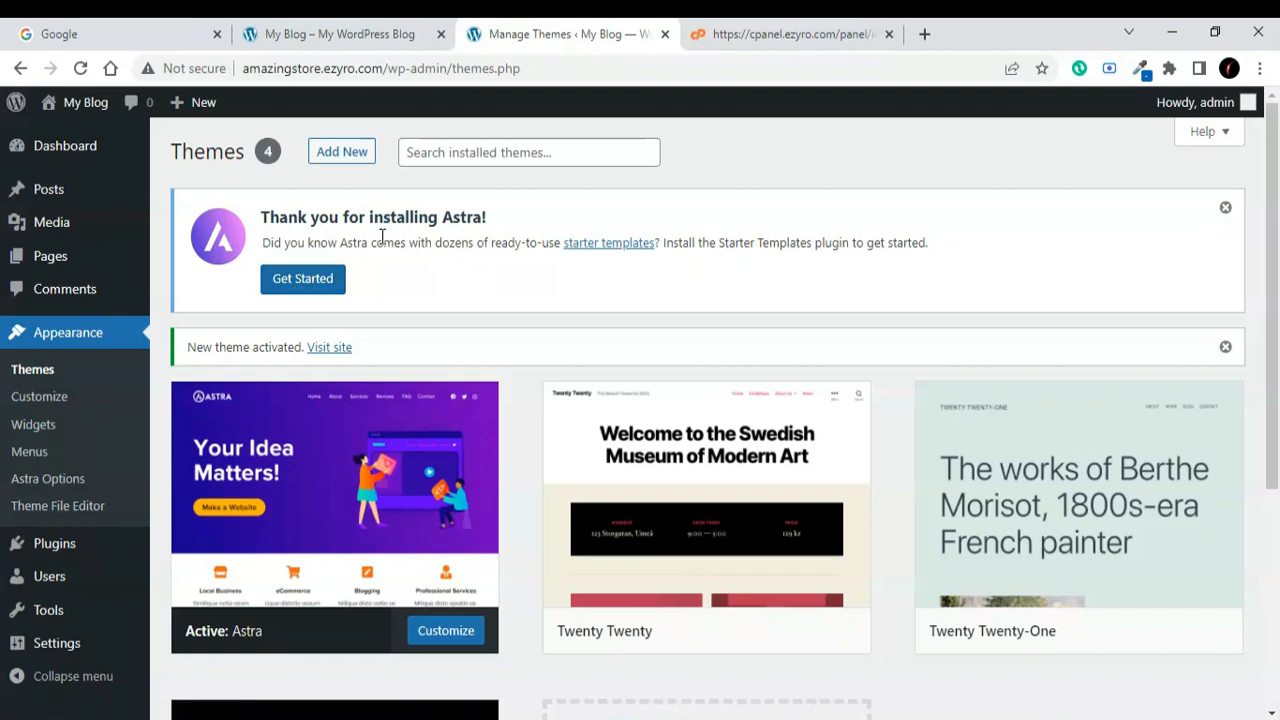
# Get started with Astra's Starter Templates and begin building the website, up to the page builder choice
pyautogui.click(316, 283)
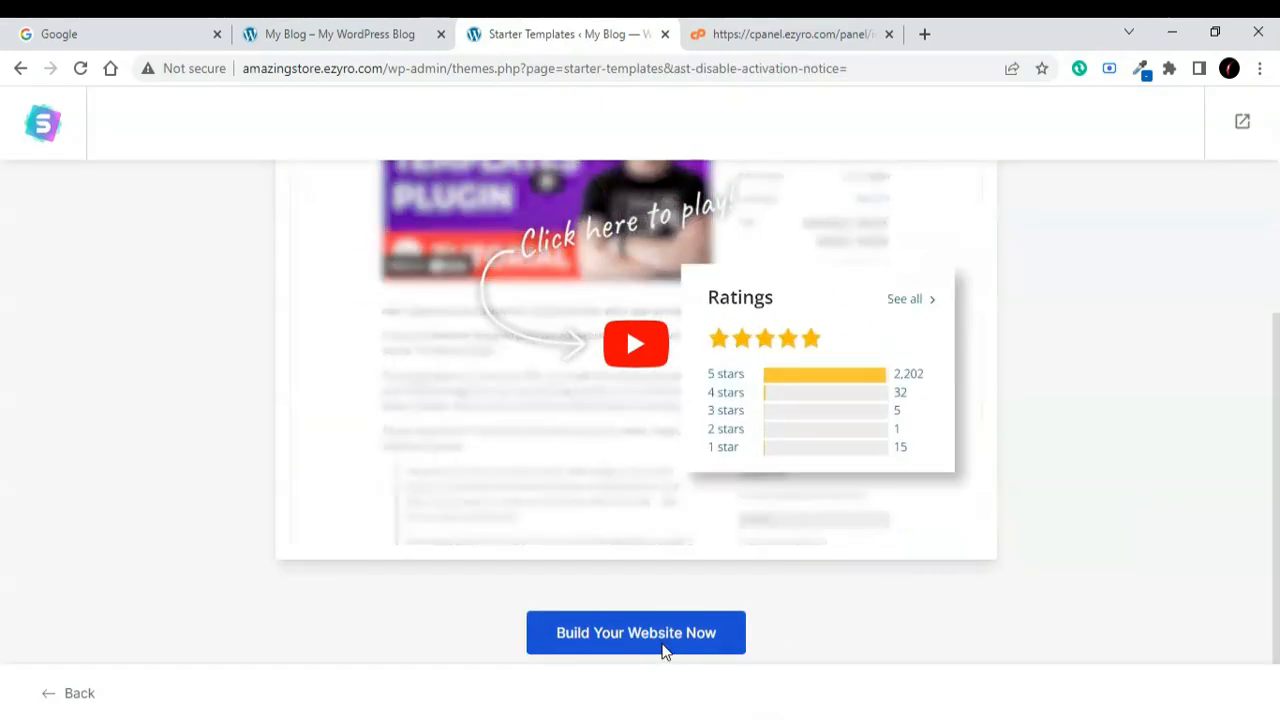
pyautogui.click(663, 651)
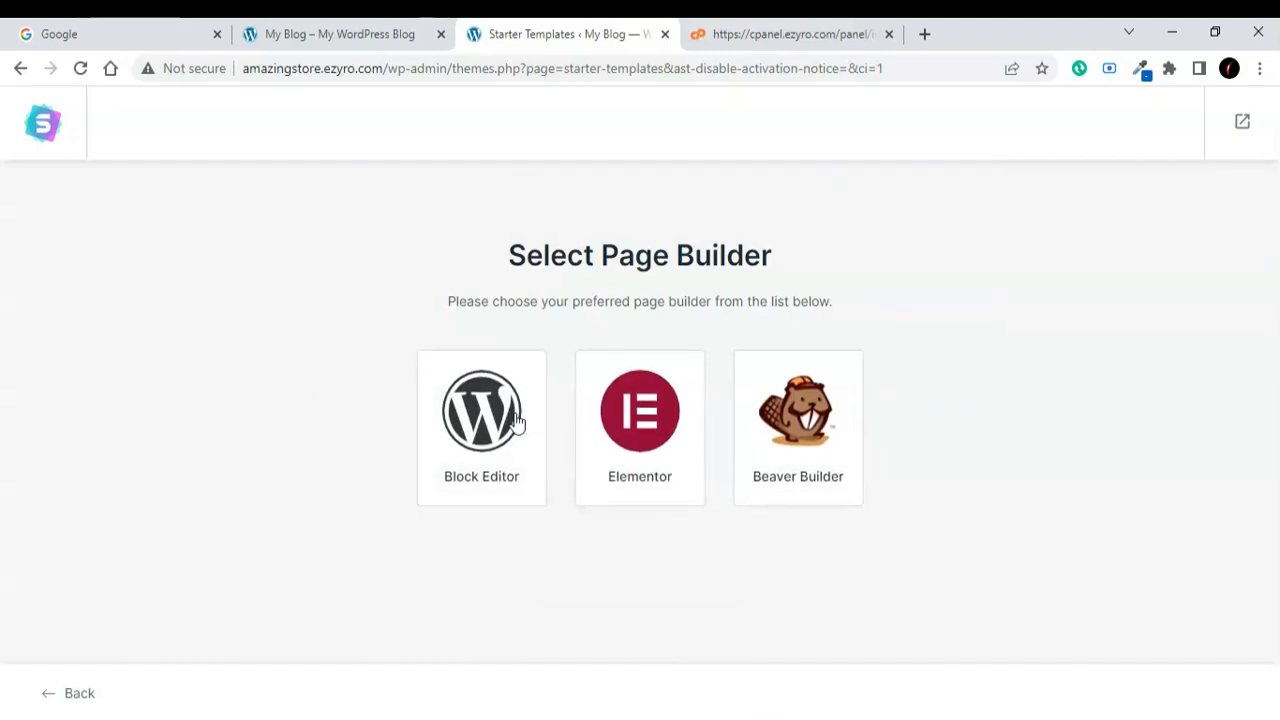
# Choose Elementor as the page builder, browse the starter templates and select the free Love Nature template
pyautogui.click(663, 385)
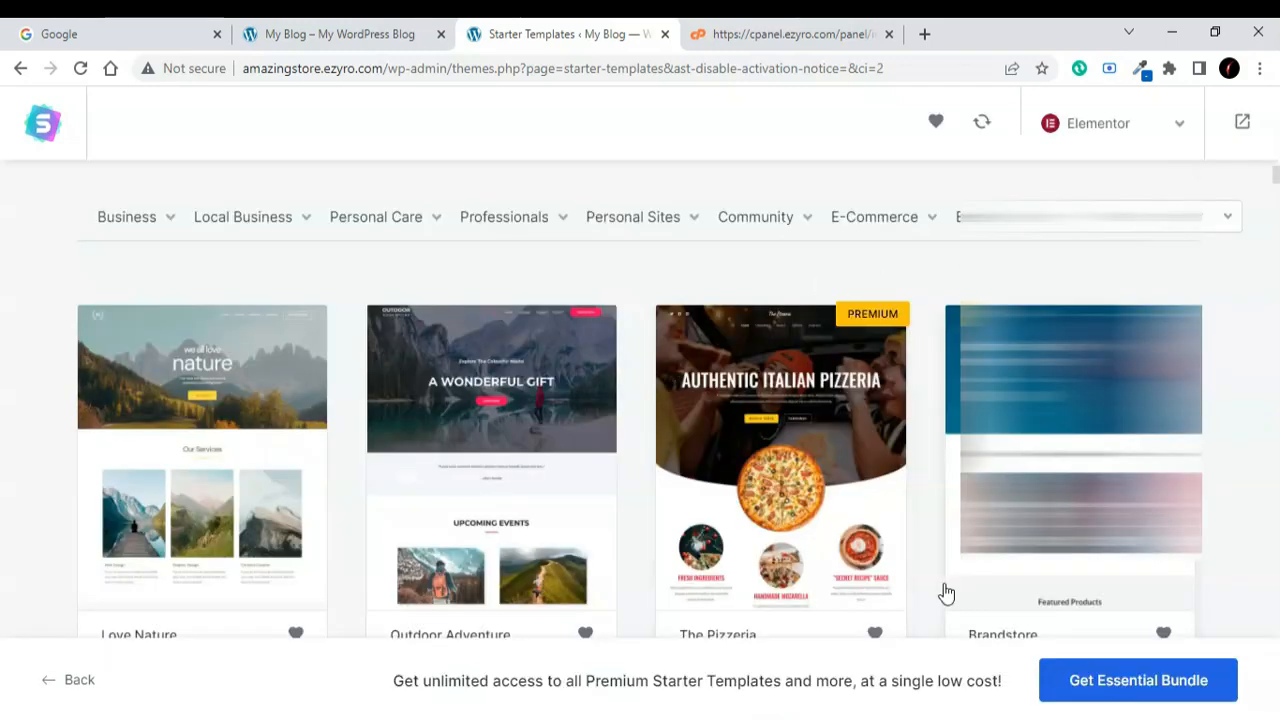
pyautogui.scroll(-3, 946, 593)
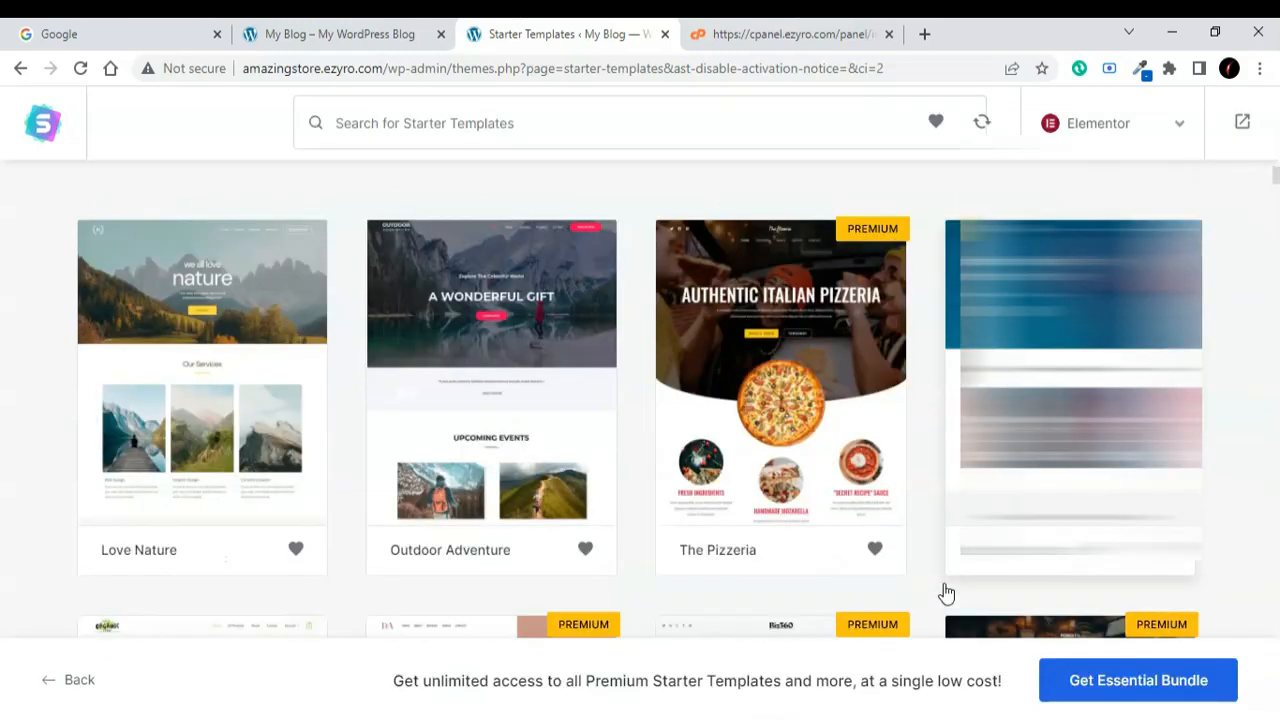
pyautogui.scroll(3, 943, 591)
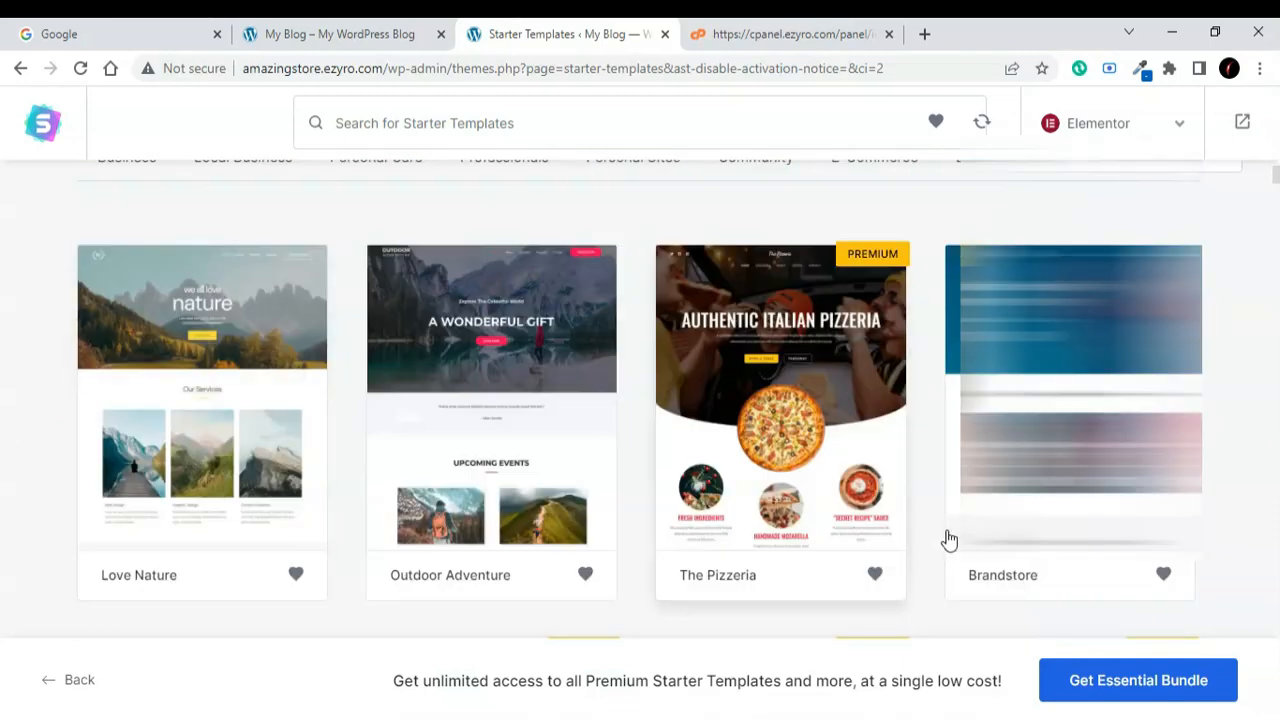
pyautogui.scroll(-3, 523, 403)
pyautogui.scroll(-1, 640, 400)
pyautogui.scroll(2, 640, 400)
pyautogui.scroll(2, 520, 409)
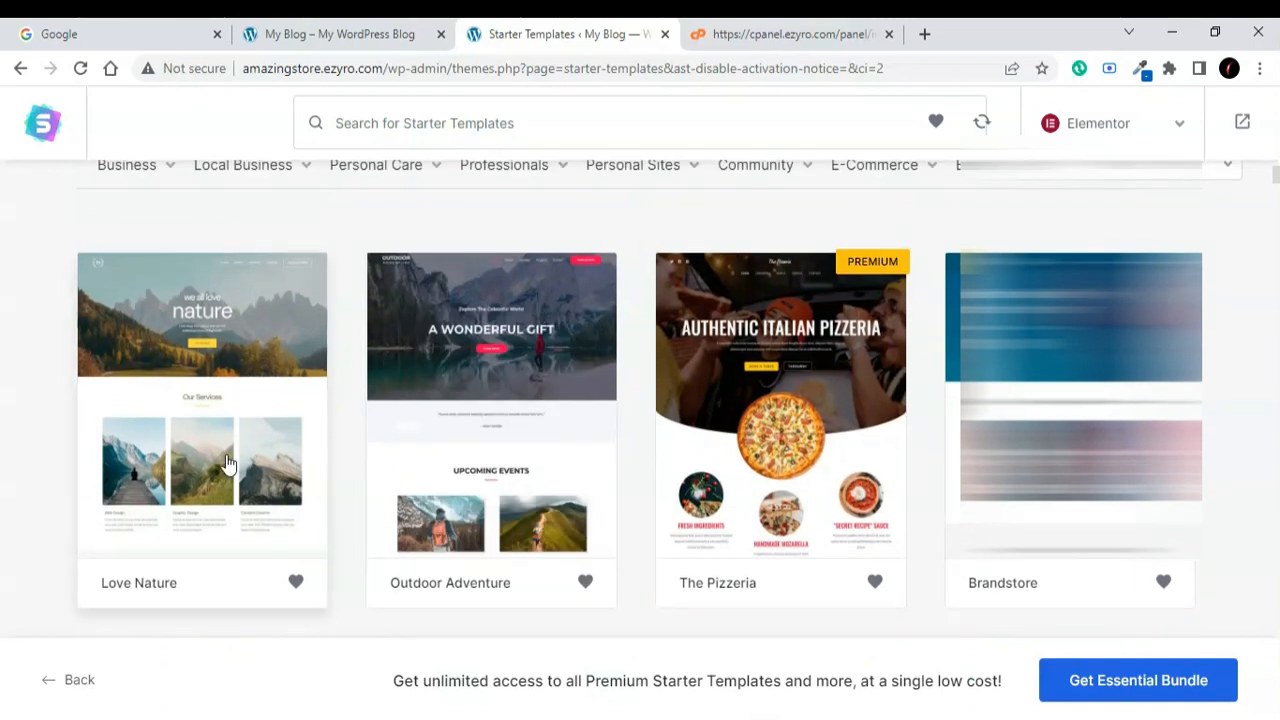
pyautogui.click(228, 463)
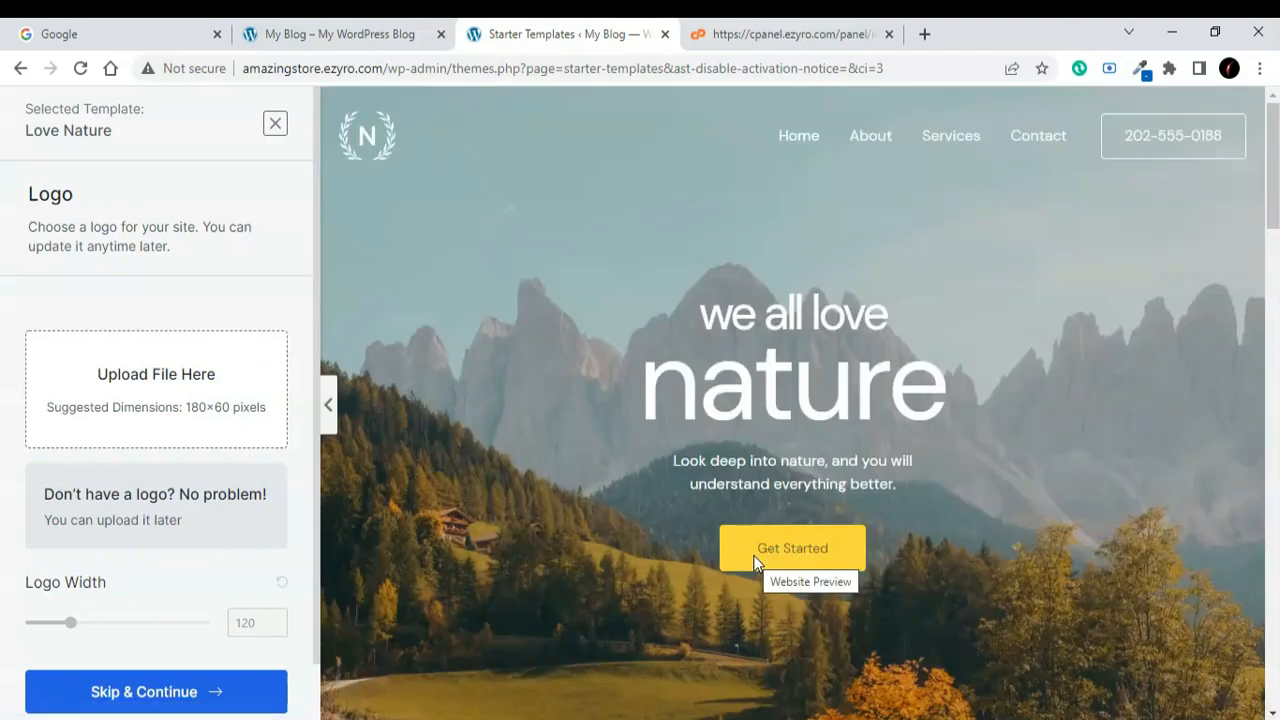
# Look over the Love Nature preview, then skip the logo and continue with the default colors and DM Sans fonts
pyautogui.scroll(-15, 755, 562)
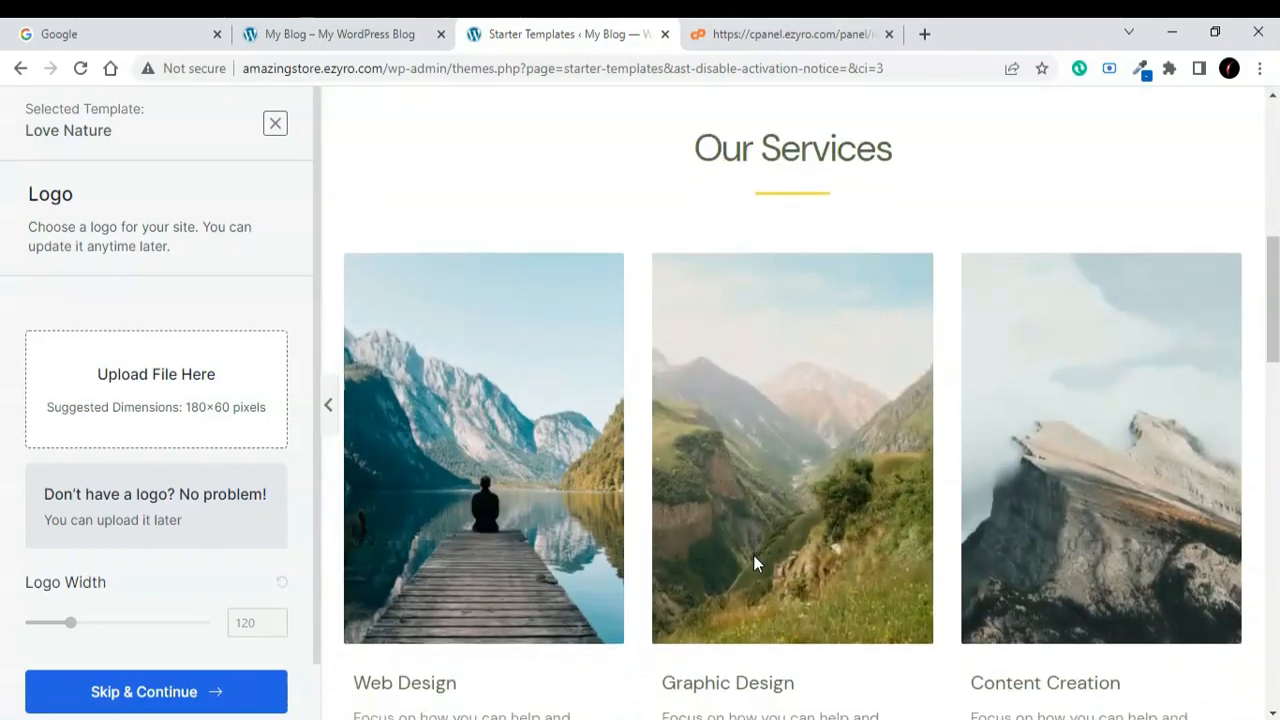
pyautogui.scroll(-3, 755, 563)
pyautogui.scroll(10, 755, 563)
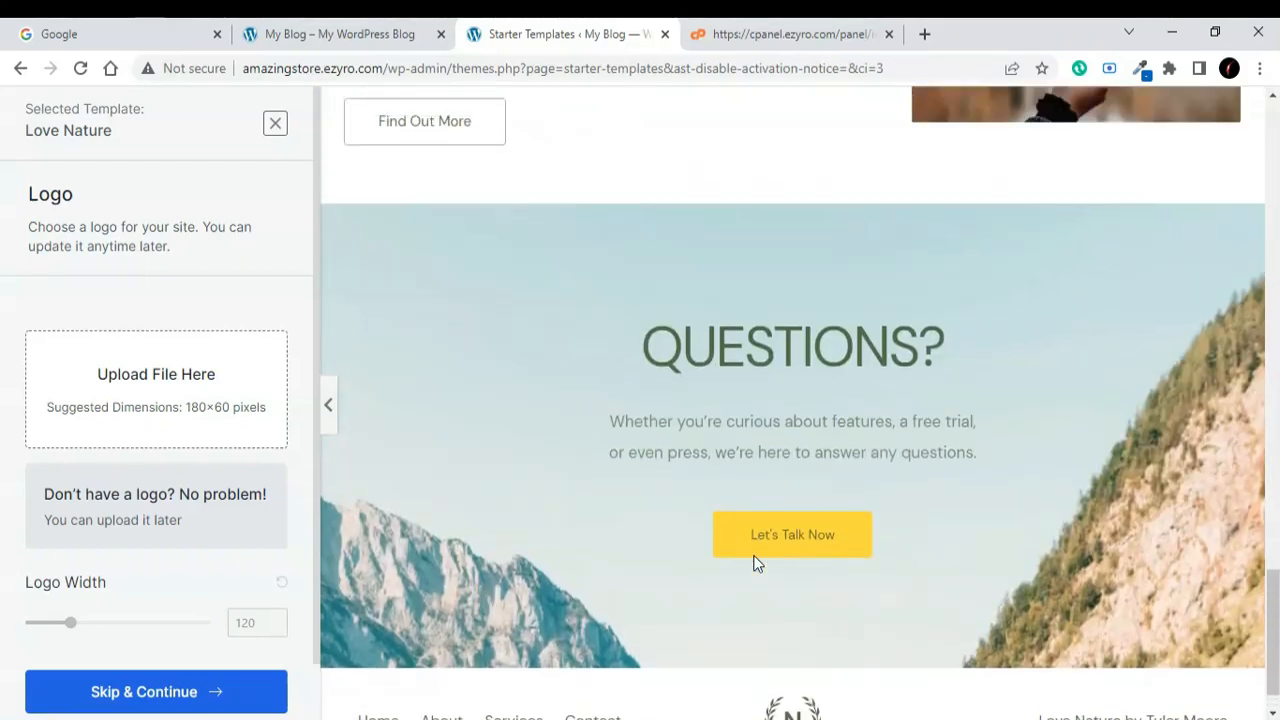
pyautogui.scroll(3, 755, 563)
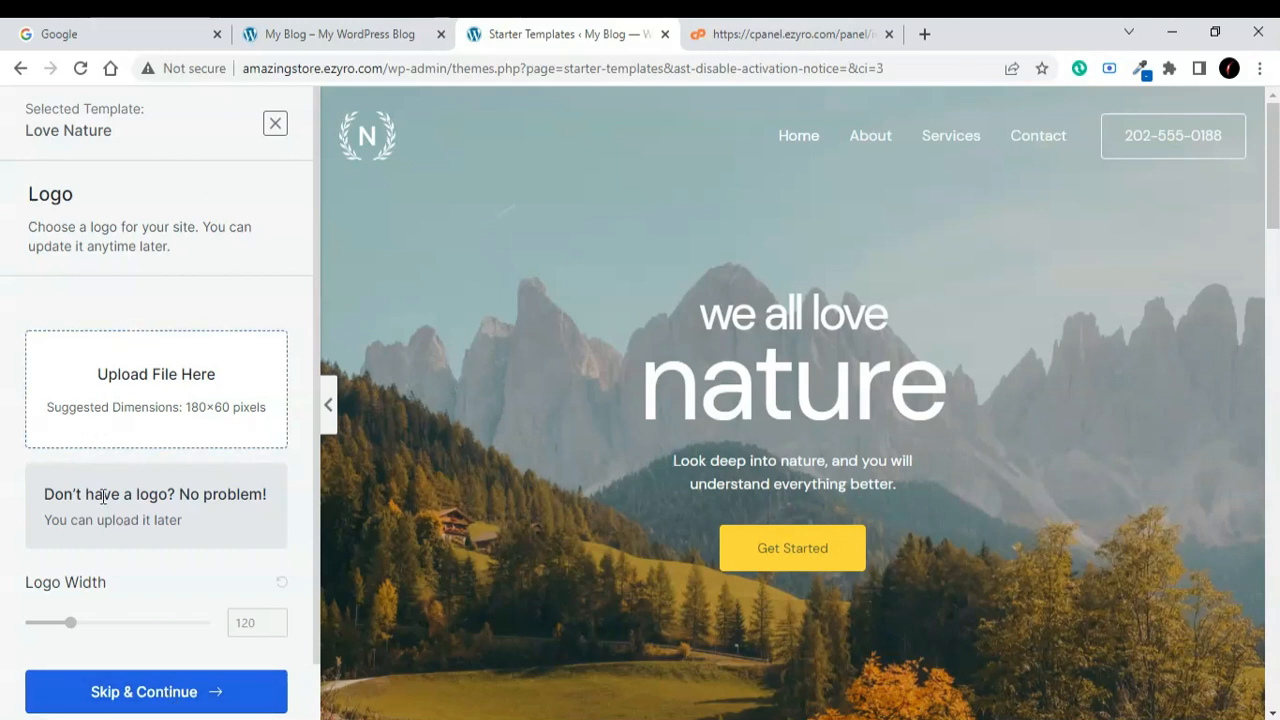
pyautogui.click(127, 703)
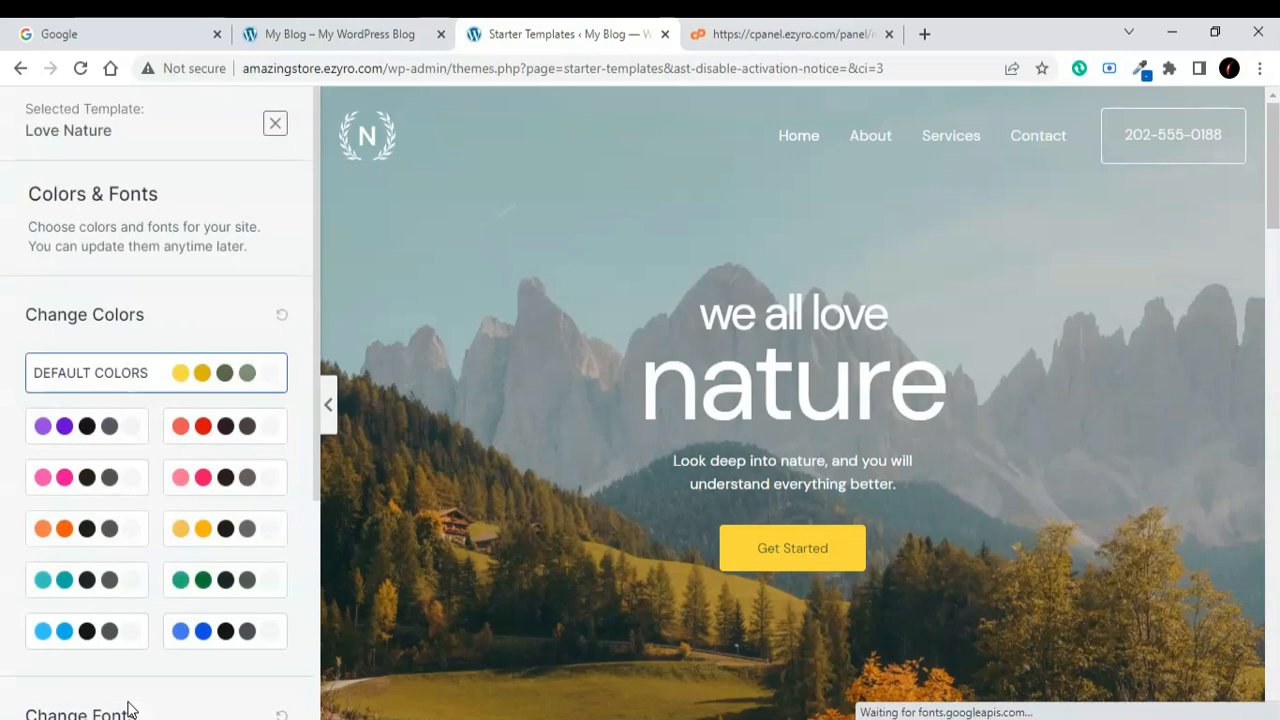
pyautogui.scroll(-3, 260, 437)
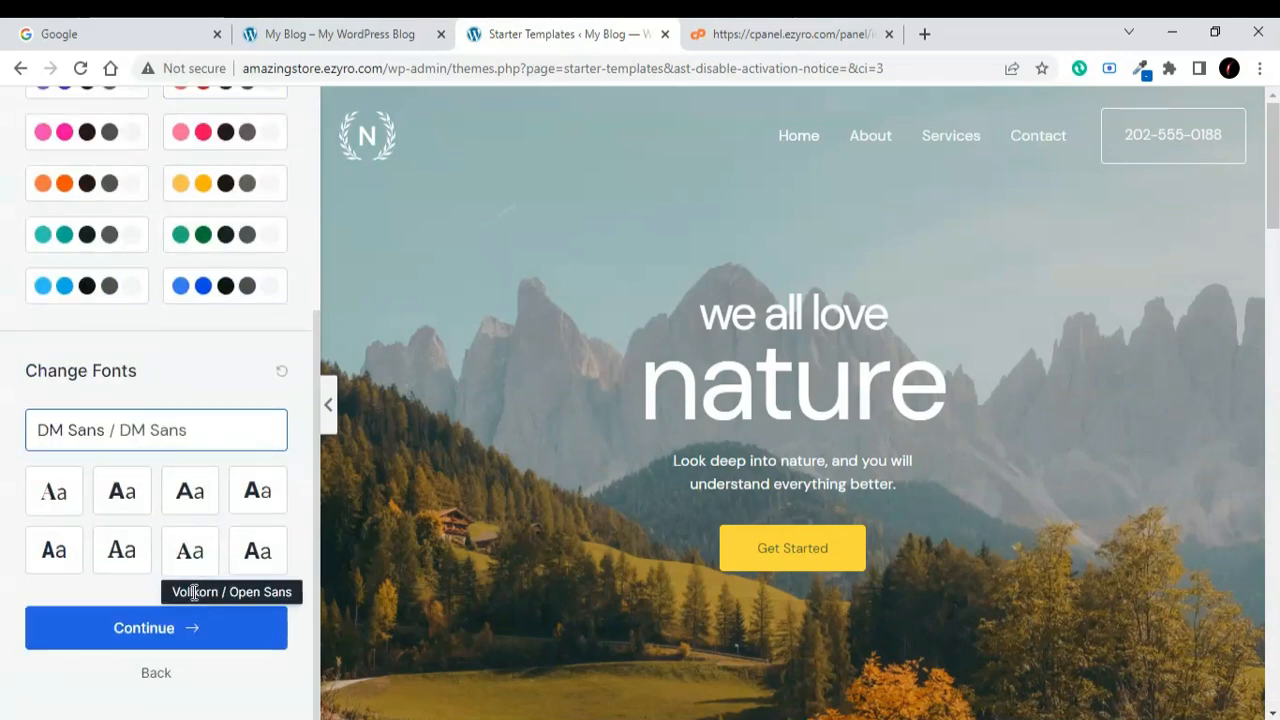
pyautogui.click(185, 627)
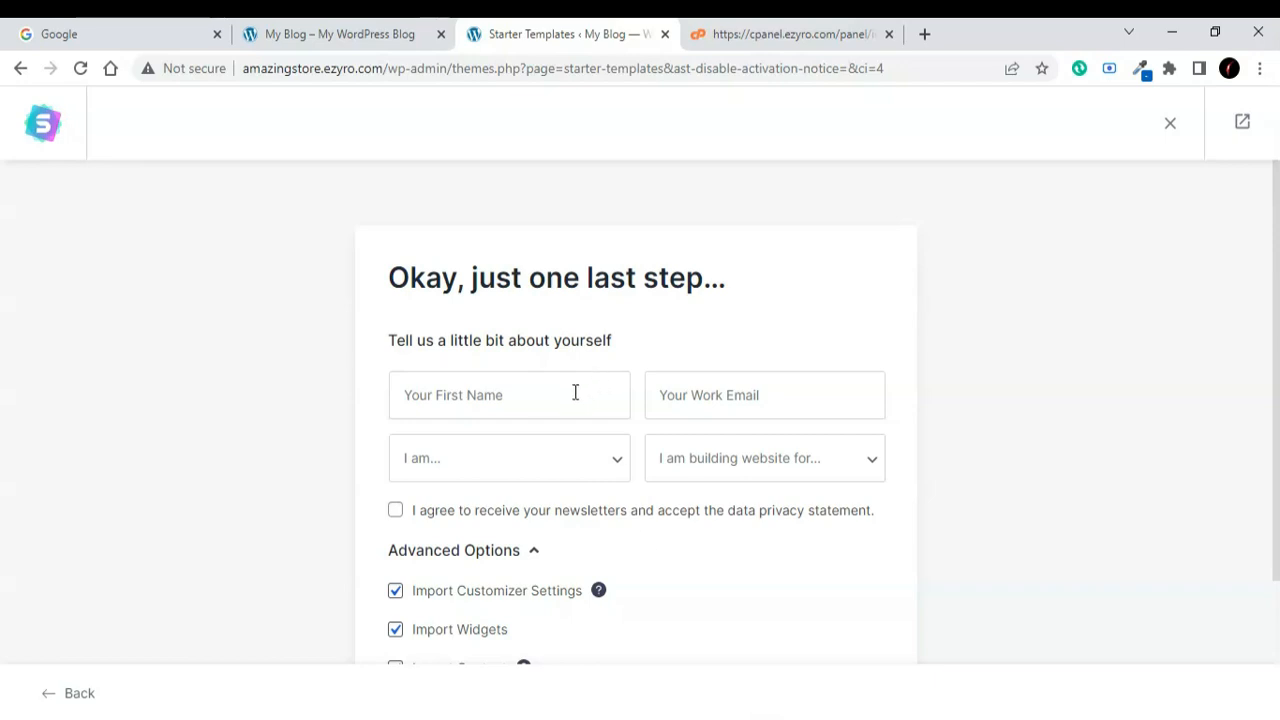
# Fill in the first name and website details, then build the website with customizer settings, widgets and content imported
pyautogui.click(575, 392)
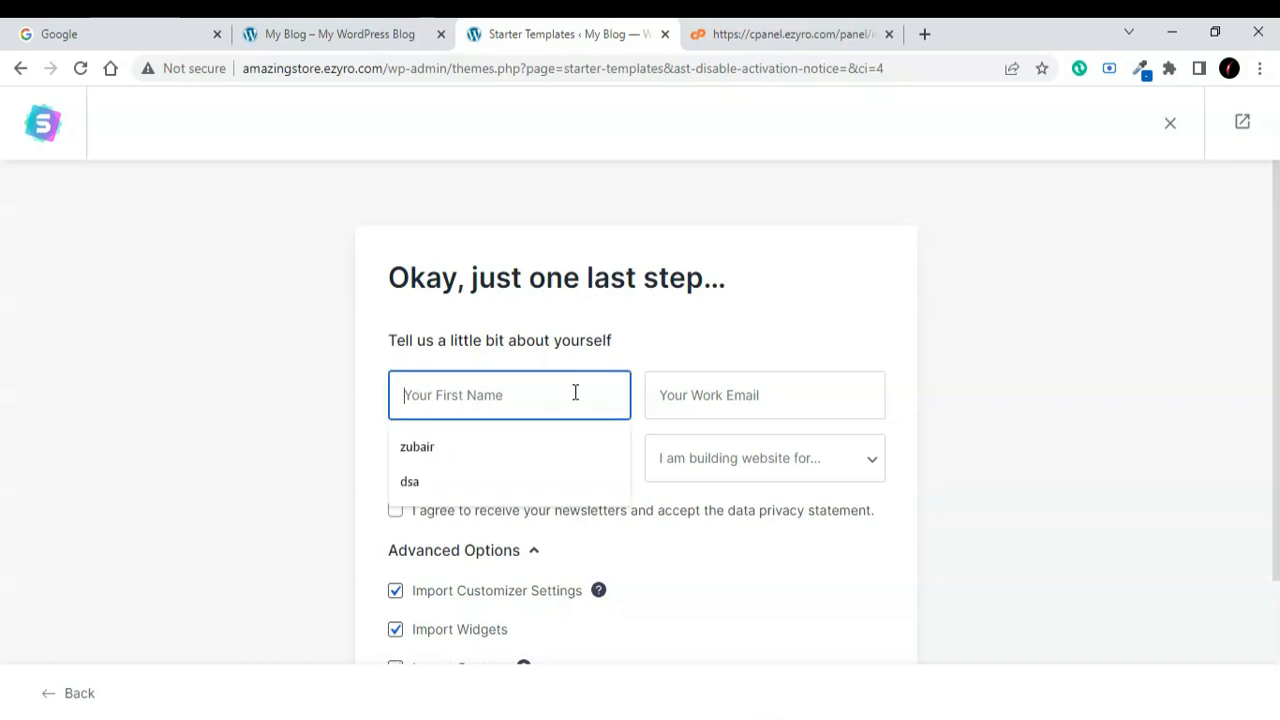
pyautogui.click(526, 449)
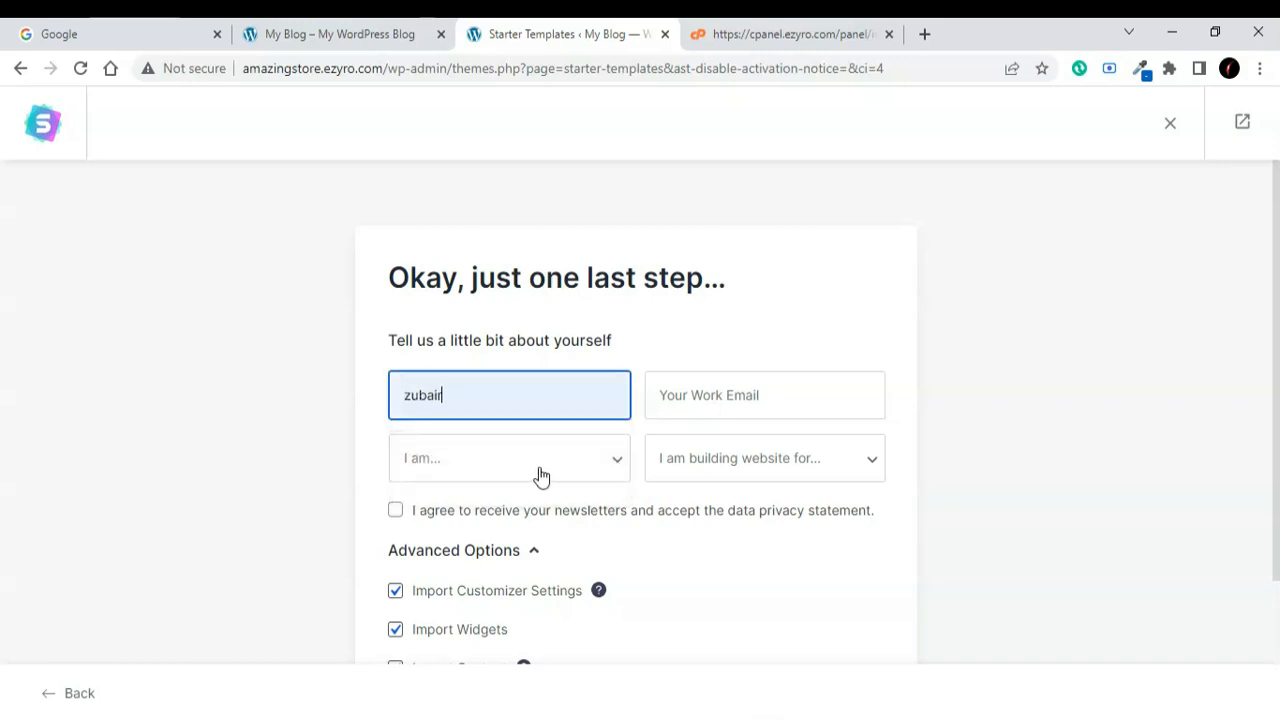
pyautogui.scroll(-2, 616, 480)
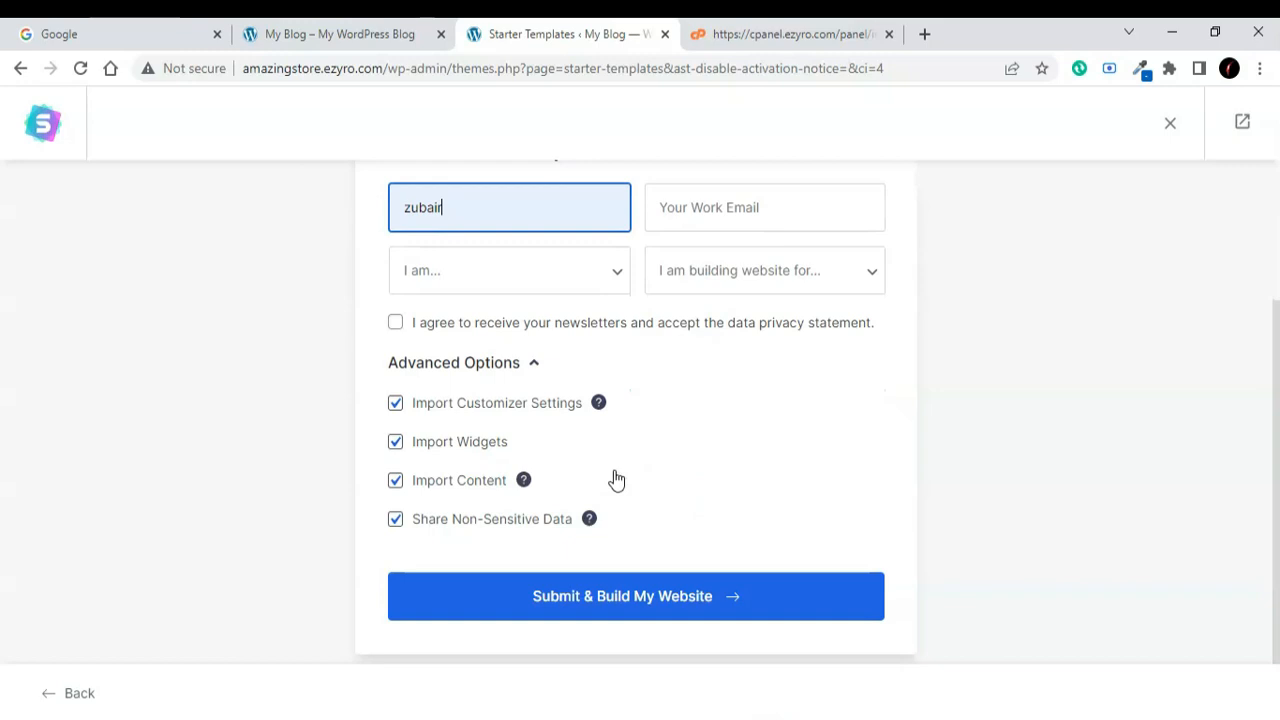
pyautogui.click(735, 283)
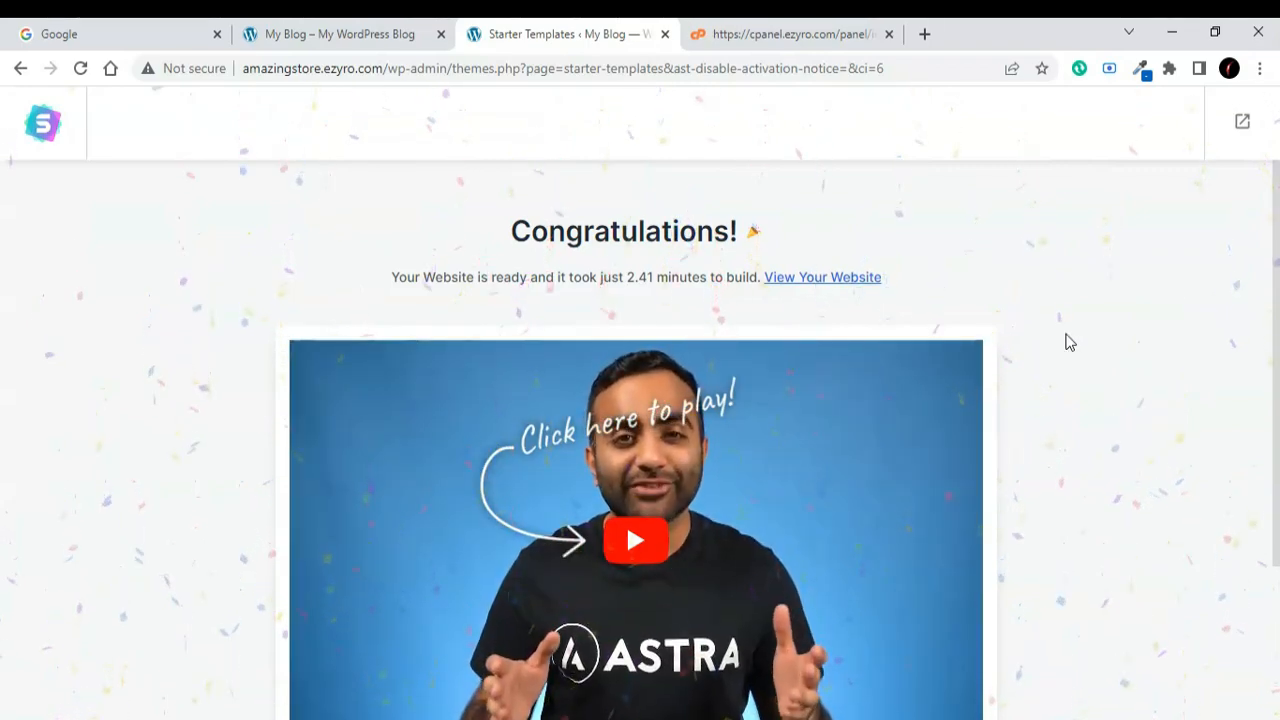
# View the finished website and examine its home page from the hero banner to the services section
pyautogui.scroll(-2, 1066, 340)
pyautogui.scroll(2, 1066, 340)
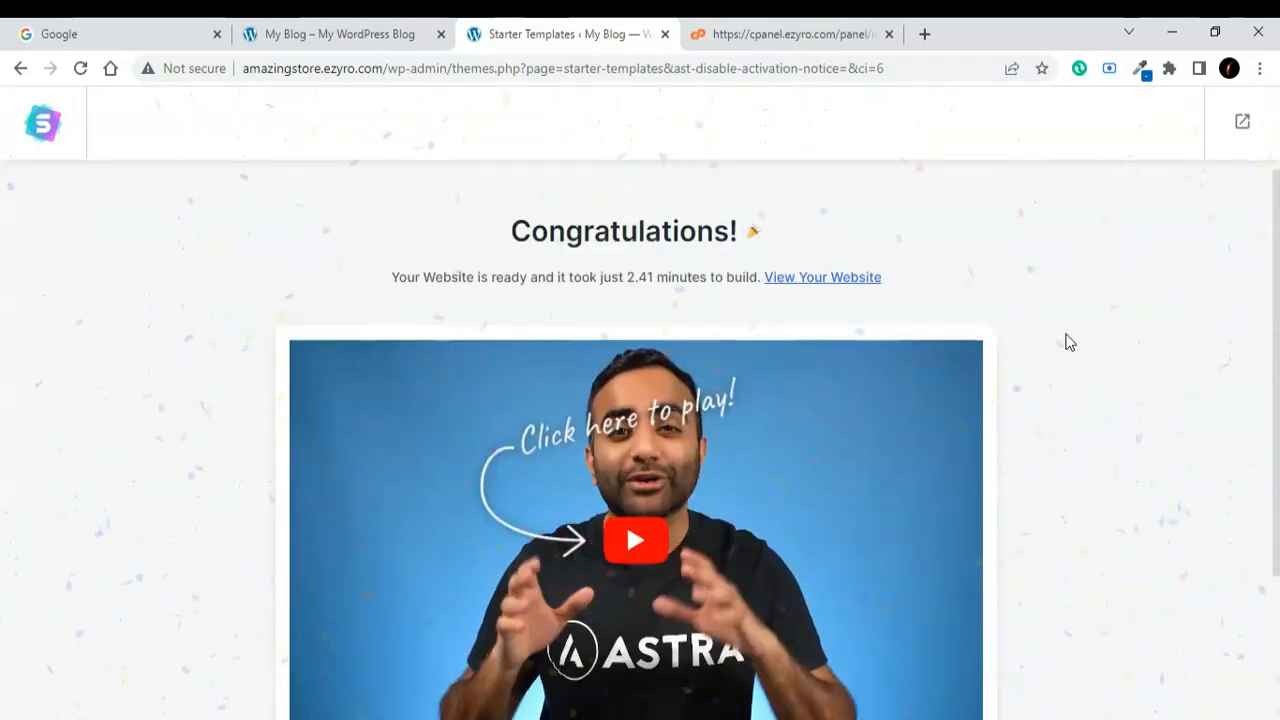
pyautogui.click(835, 280)
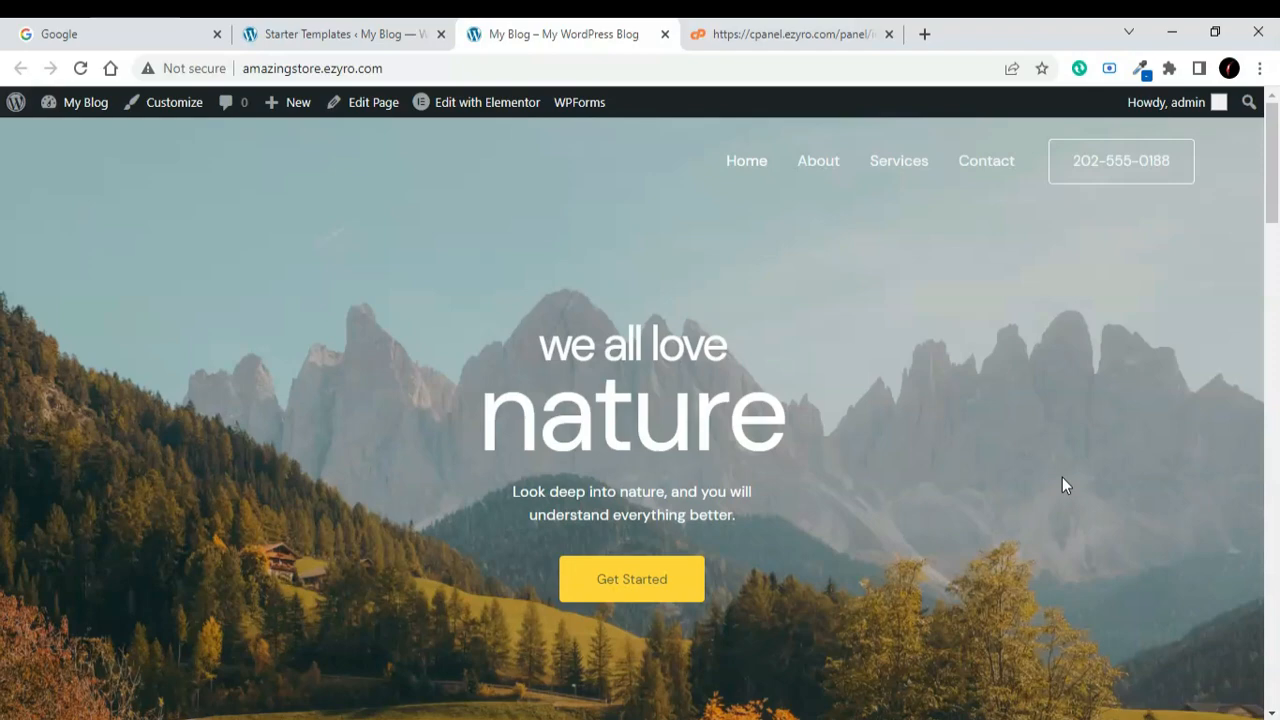
pyautogui.scroll(-8, 1062, 477)
pyautogui.scroll(-5, 1062, 477)
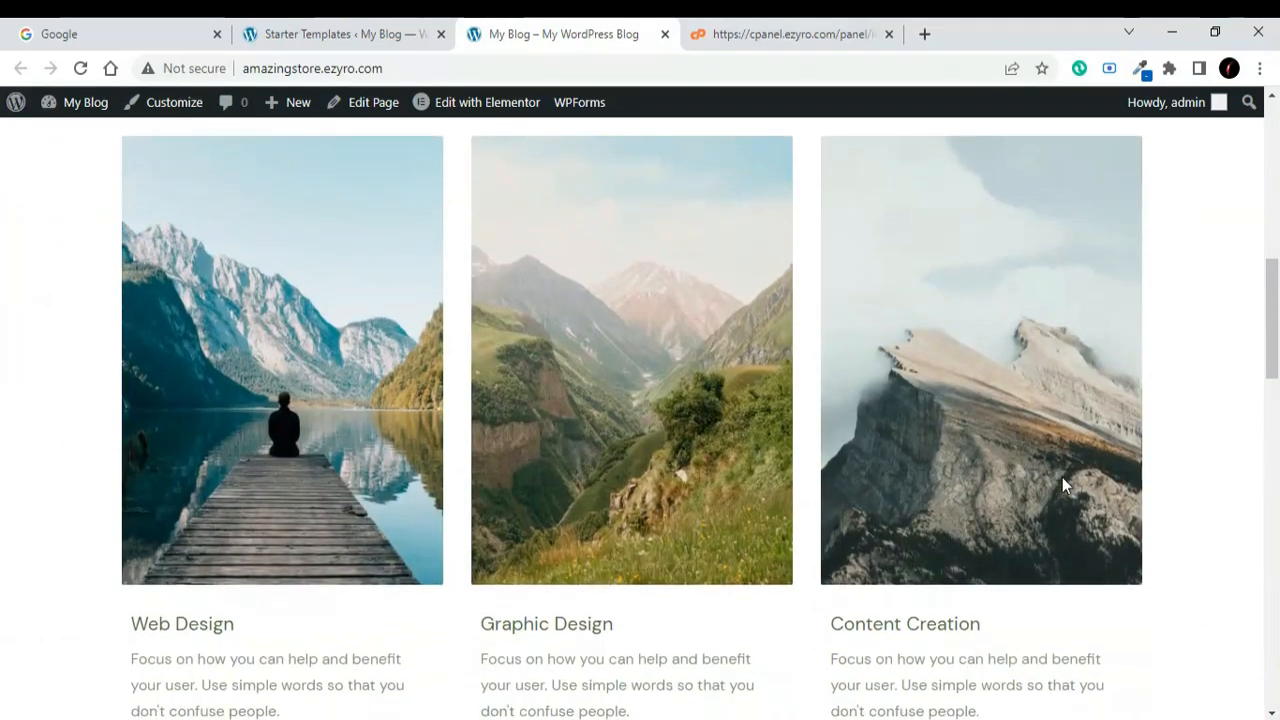
pyautogui.scroll(7, 1040, 475)
pyautogui.scroll(5, 1040, 483)
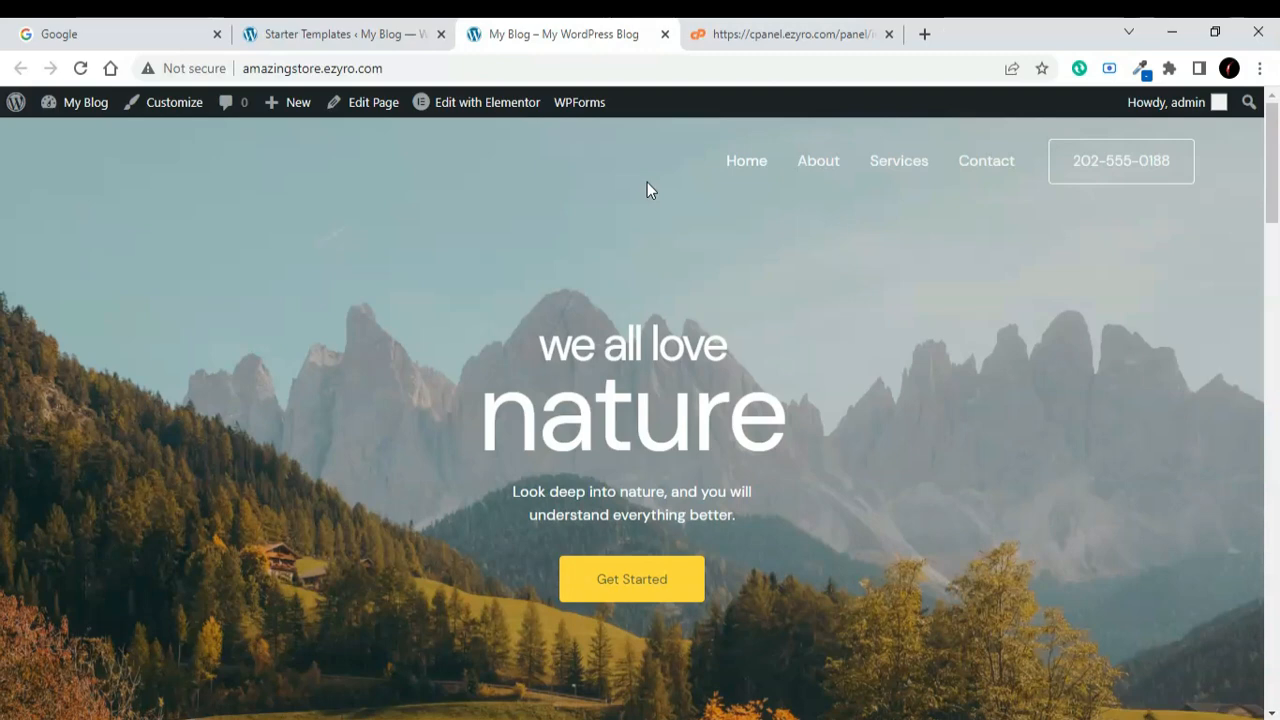
# Open the home page for editing with Elementor in a new tab and look through the live page meanwhile
pyautogui.moveTo(500, 110)
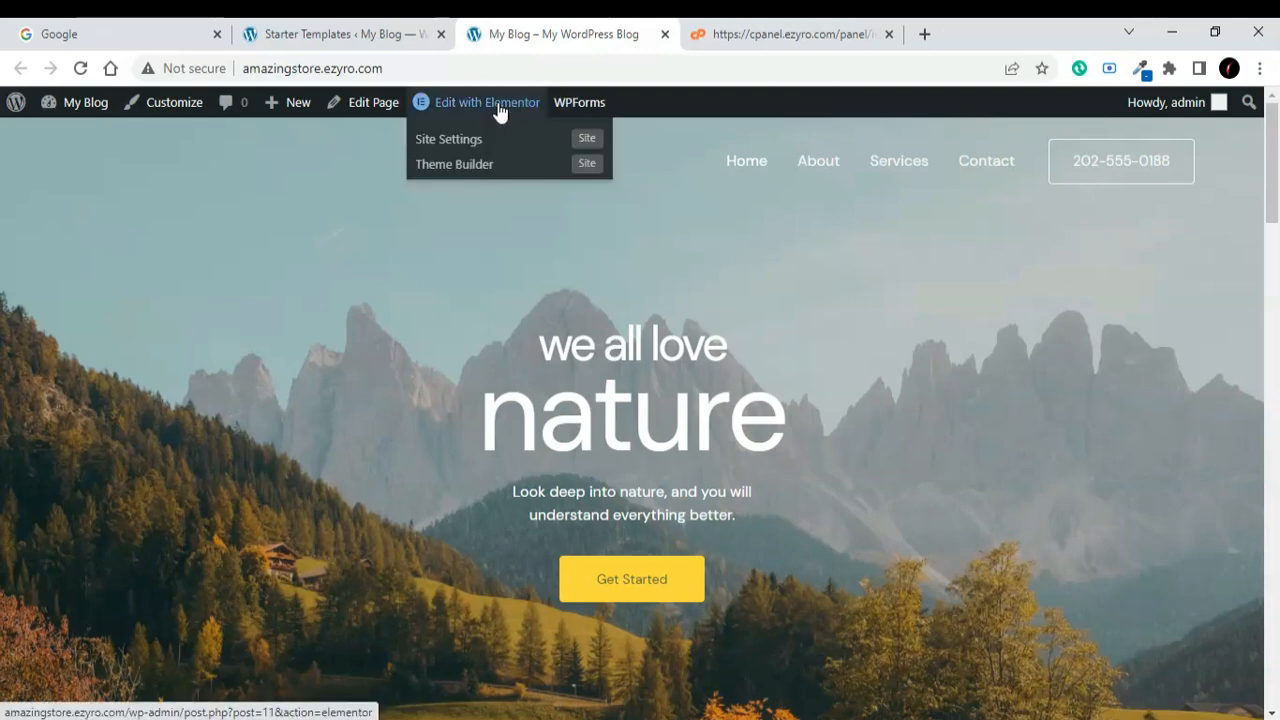
pyautogui.middleClick(498, 110)
pyautogui.scroll(-15, 919, 462)
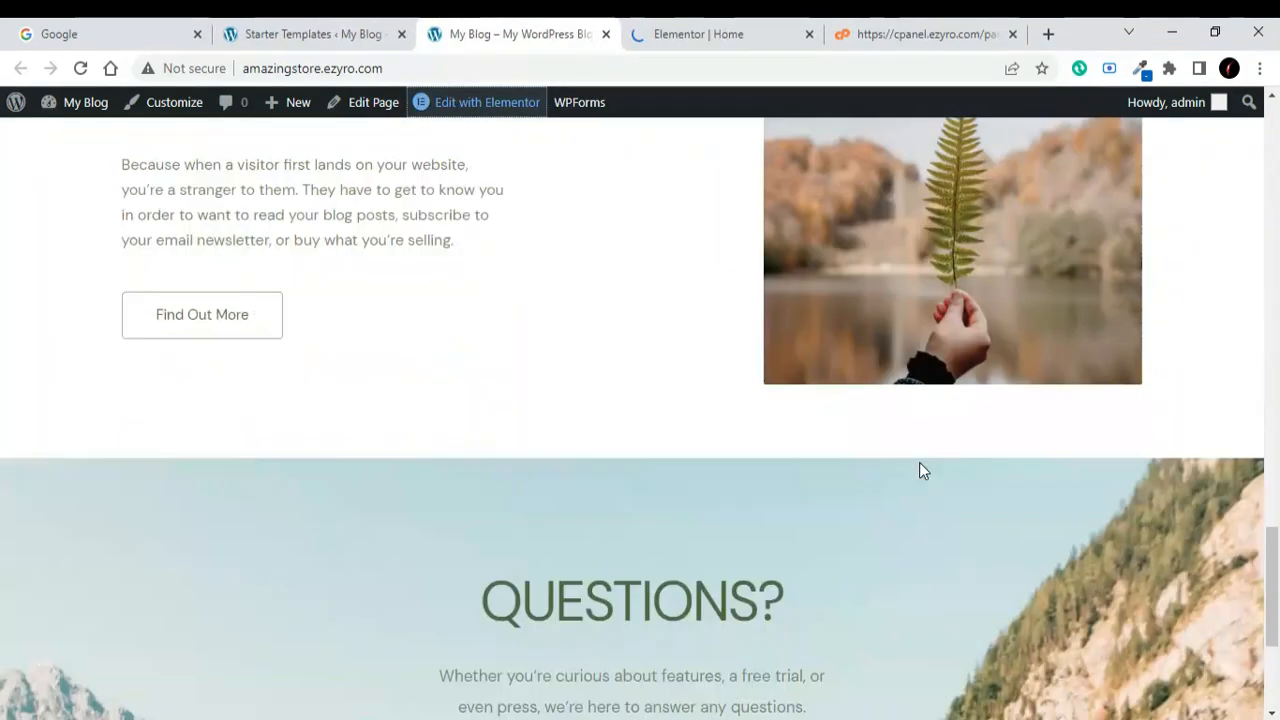
pyautogui.scroll(15, 919, 462)
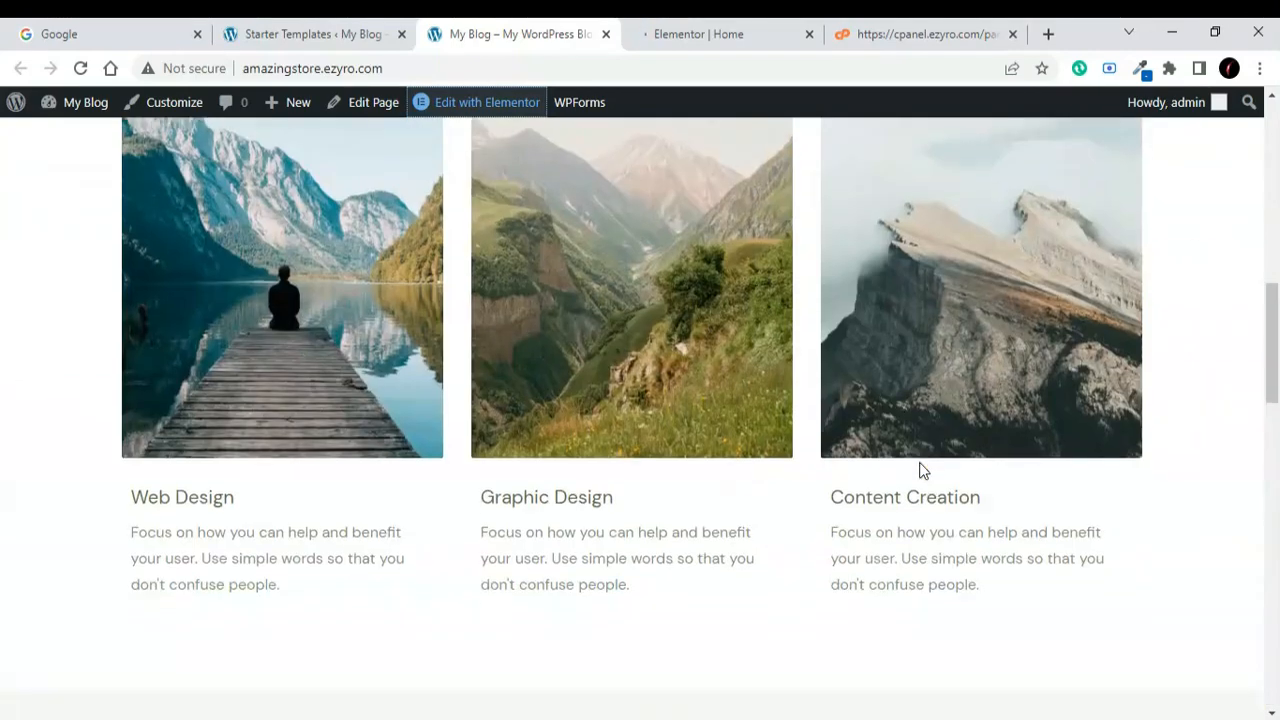
pyautogui.scroll(10, 919, 462)
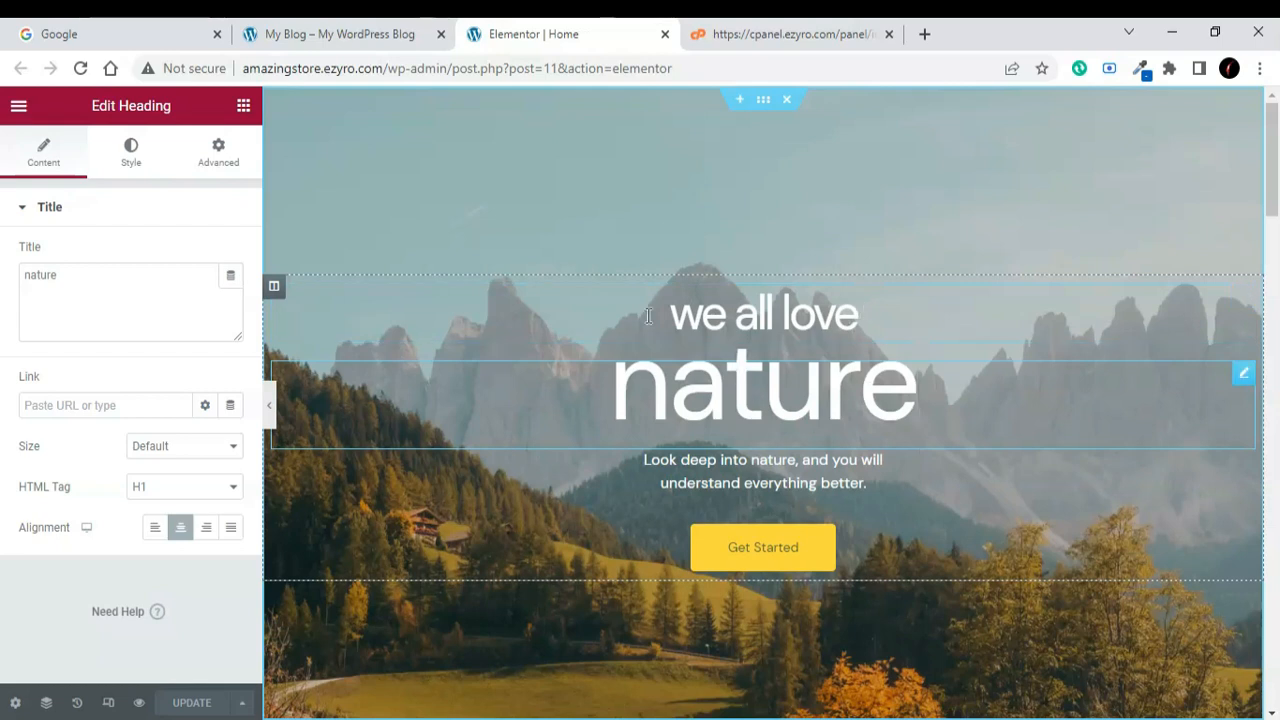
# Replace the "we all love" heading in the hero section with "I am" followed by the site owner's full name
pyautogui.click(858, 310)
pyautogui.press('BackSpace')
pyautogui.press('BackSpace')
pyautogui.press('BackSpace')
pyautogui.press('BackSpace')
pyautogui.press('BackSpace')
pyautogui.press('BackSpace')
pyautogui.press('BackSpace')
pyautogui.press('BackSpace')
pyautogui.press('BackSpace')
pyautogui.press('BackSpace')
pyautogui.press('BackSpace')
pyautogui.write('I am zubair ahmad')
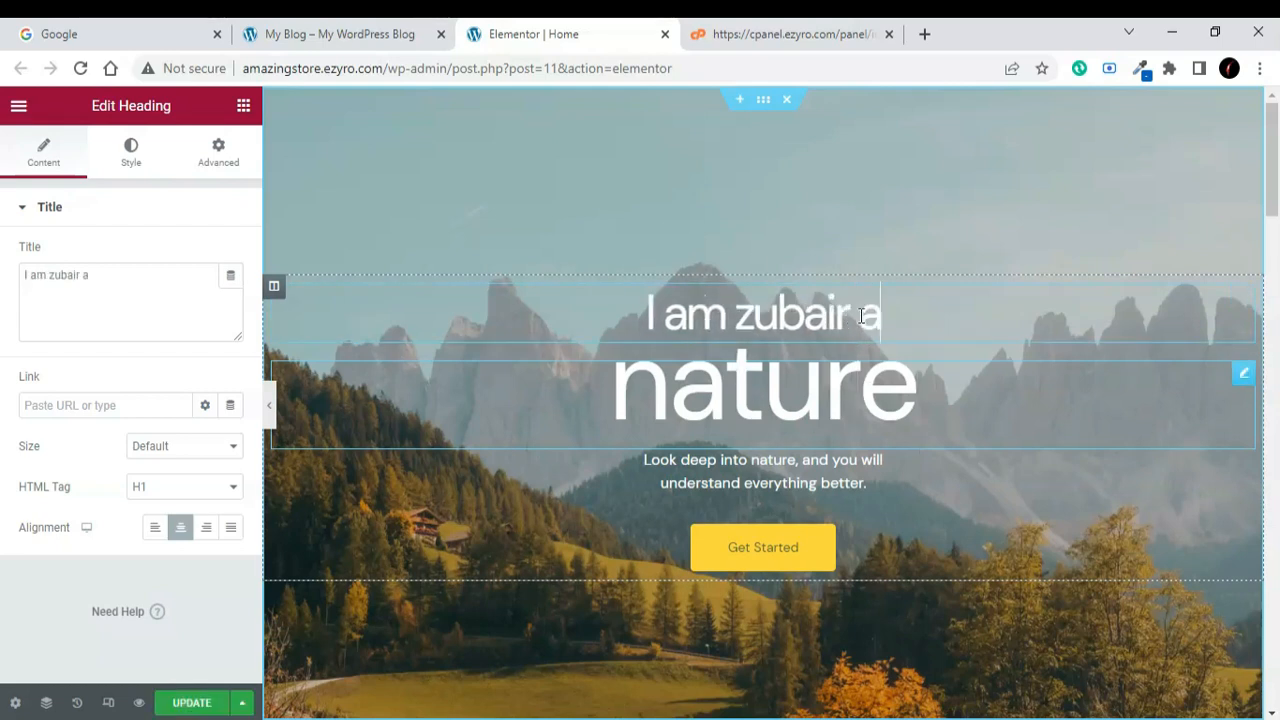
# Clear the text of the "nature" heading in the hero section and delete the heading
pyautogui.click(1005, 423)
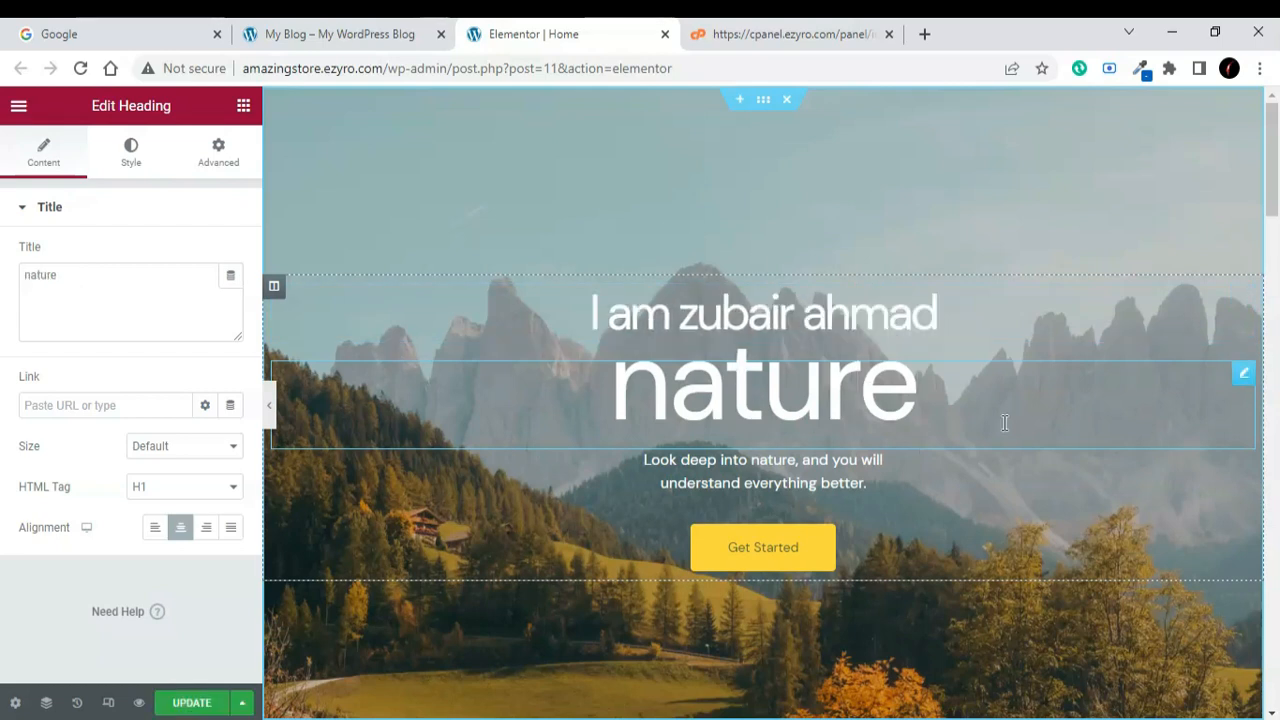
pyautogui.press('BackSpace')
pyautogui.press('BackSpace')
pyautogui.press('BackSpace')
pyautogui.press('BackSpace')
pyautogui.press('BackSpace')
pyautogui.press('BackSpace')
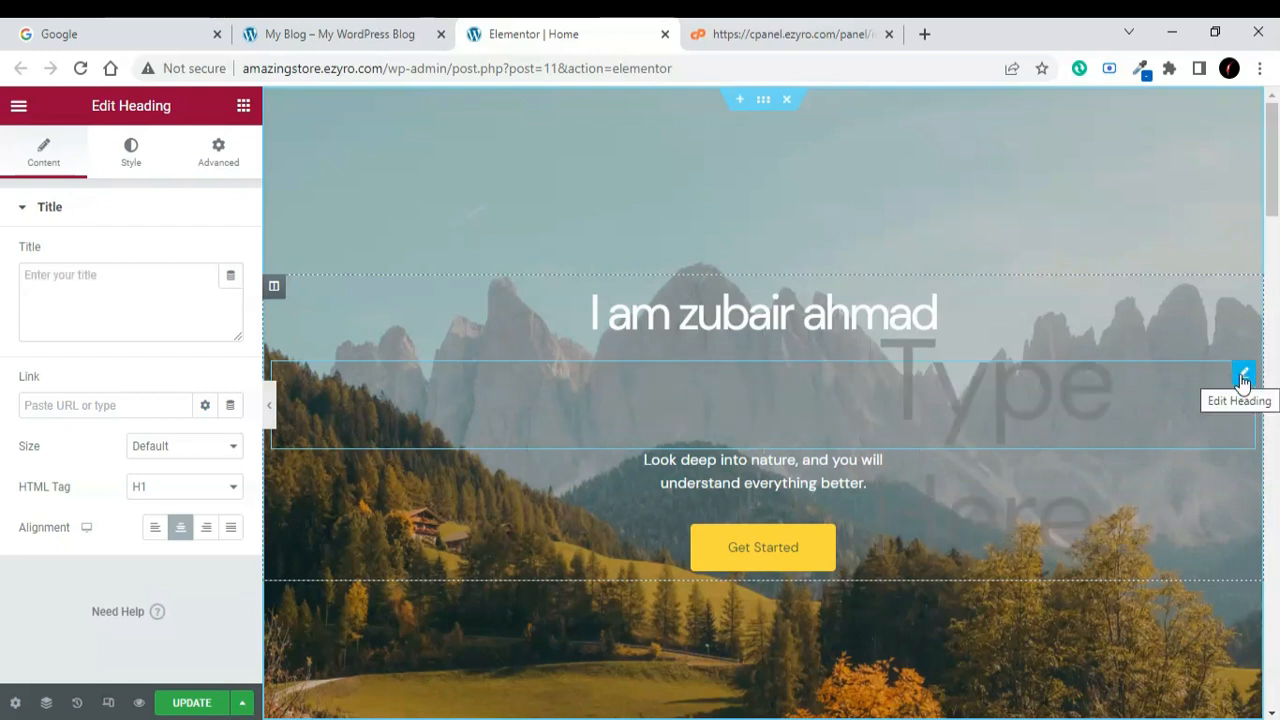
pyautogui.click(1242, 378)
pyautogui.rightClick(1242, 378)
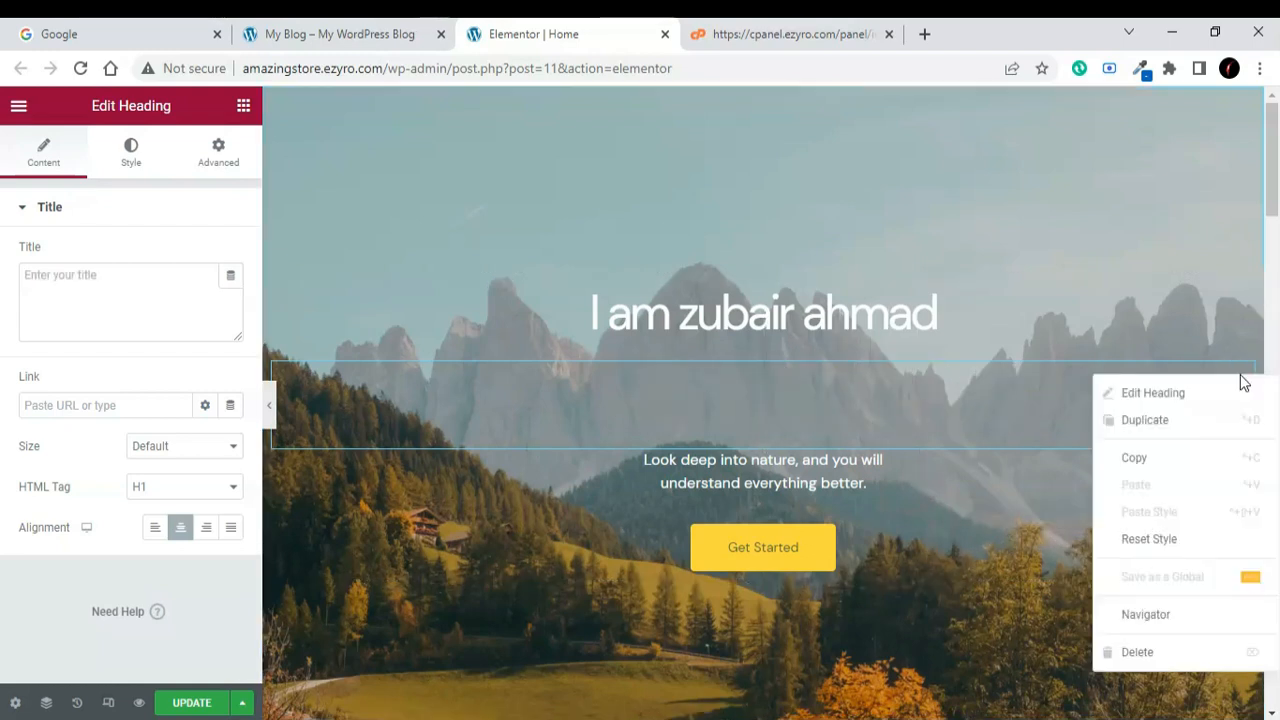
pyautogui.click(1154, 652)
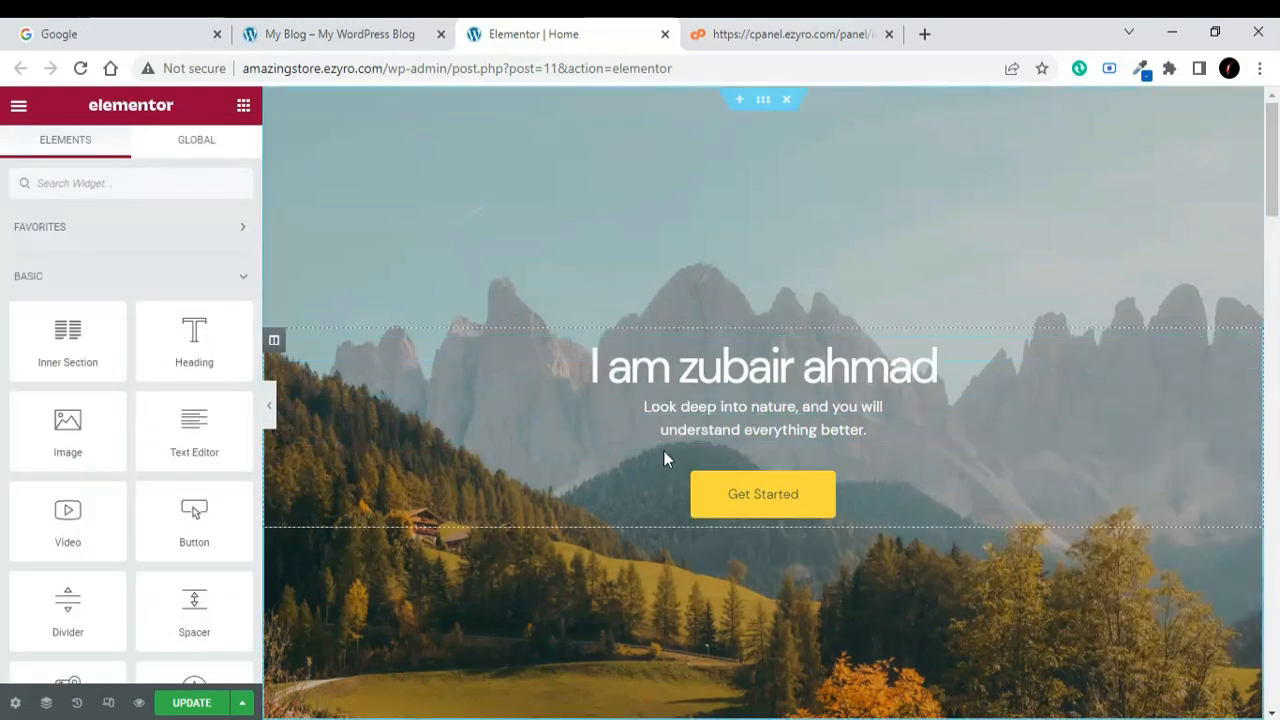
# Change the text of the hero section's "Get Started" button to "Contact Me"
pyautogui.click(731, 434)
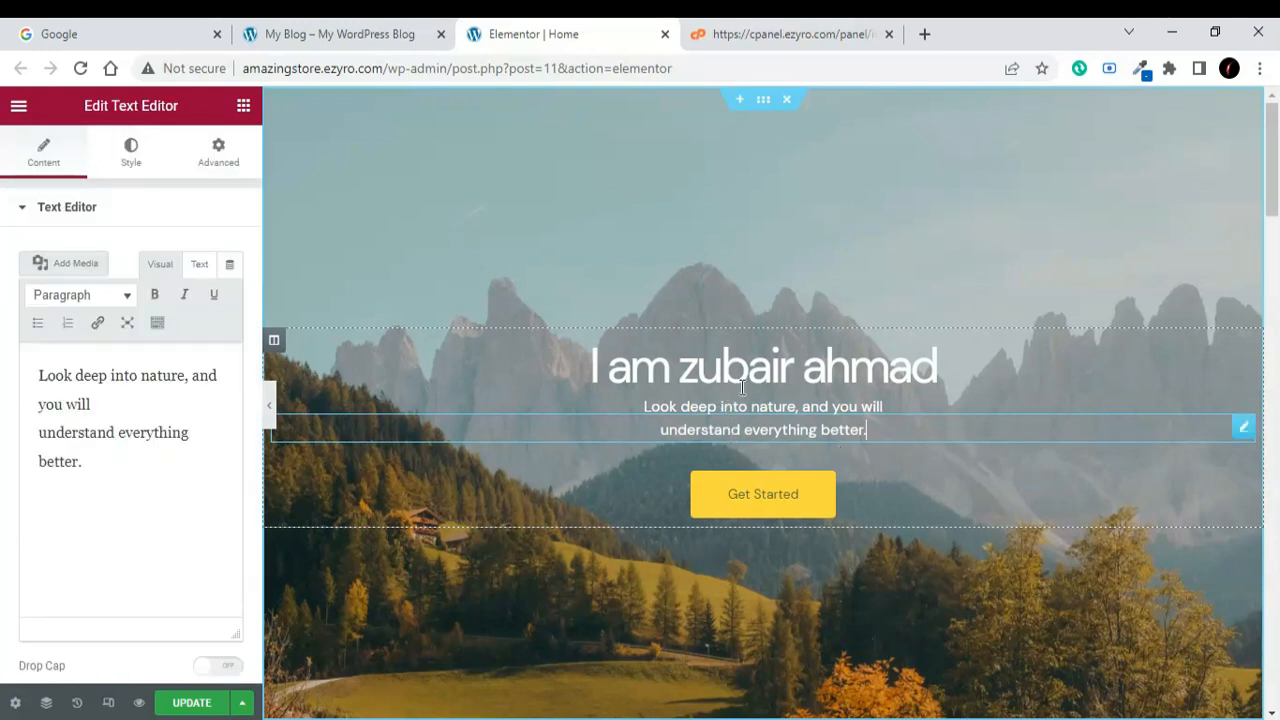
pyautogui.click(783, 502)
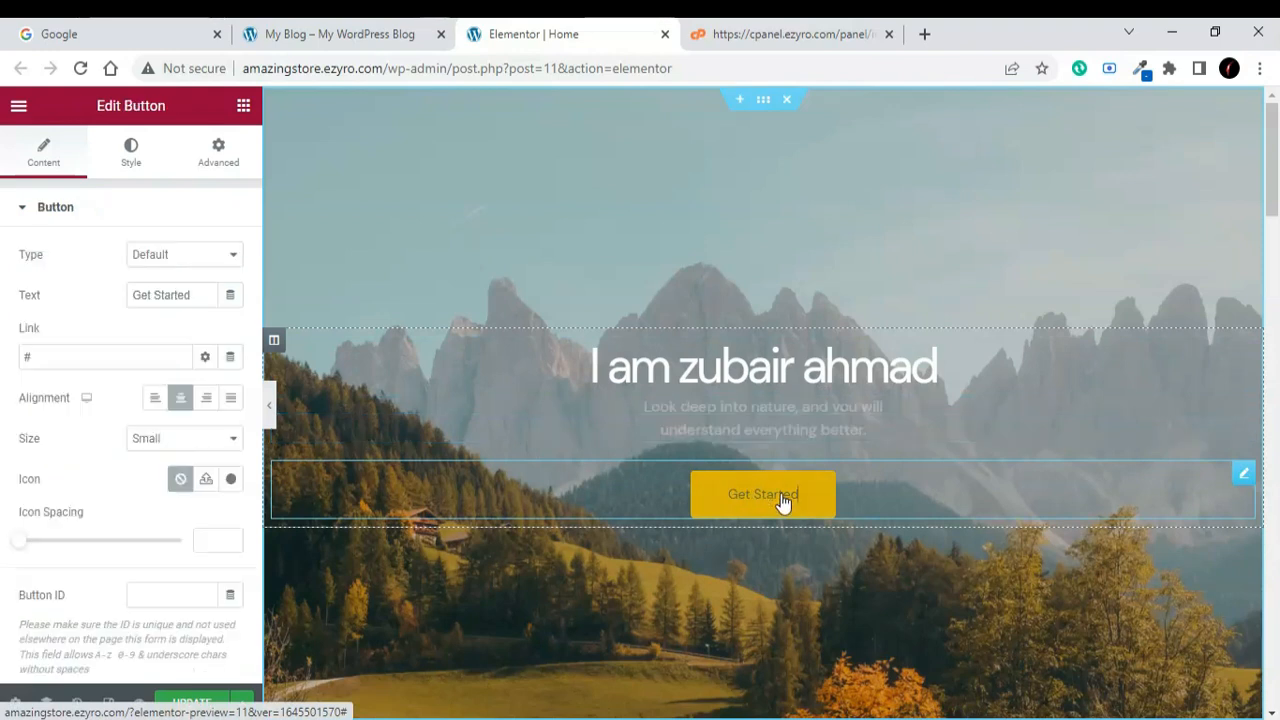
pyautogui.press('BackSpace')
pyautogui.press('BackSpace')
pyautogui.press('BackSpace')
pyautogui.press('BackSpace')
pyautogui.press('BackSpace')
pyautogui.press('BackSpace')
pyautogui.press('BackSpace')
pyautogui.press('BackSpace')
pyautogui.press('BackSpace')
pyautogui.press('BackSpace')
pyautogui.press('BackSpace')
pyautogui.write('Contact Me')
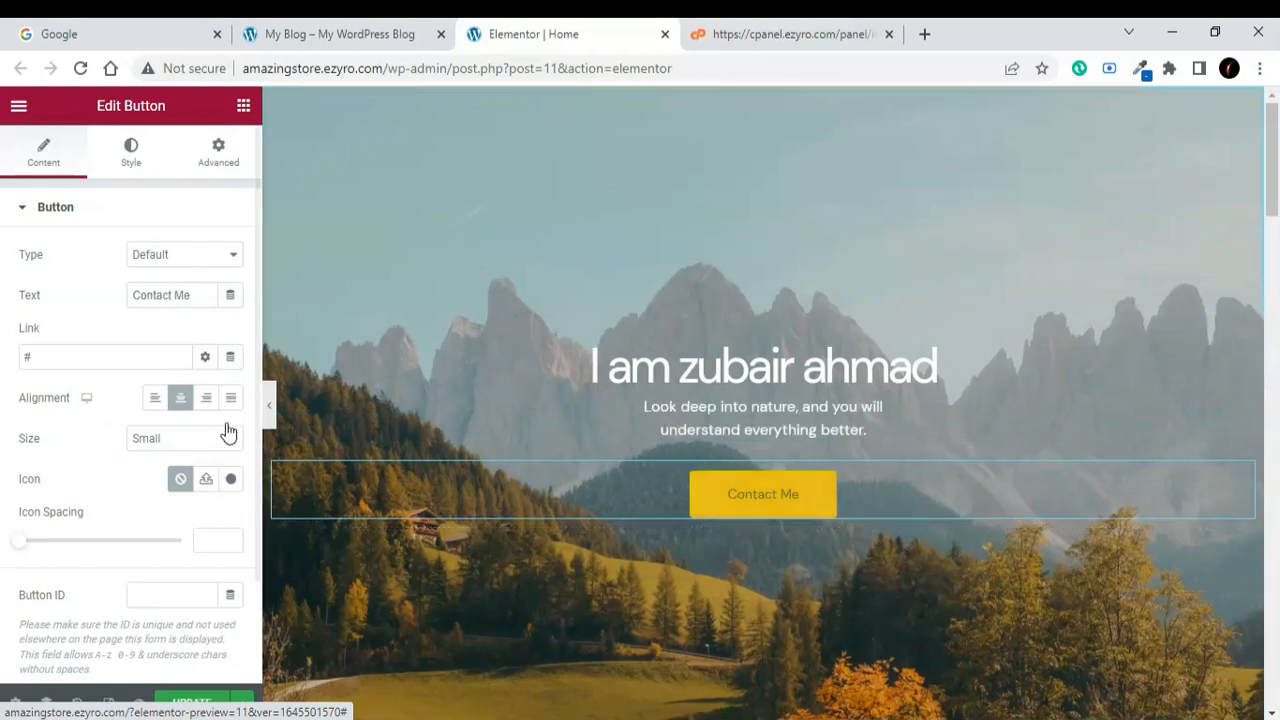
# Try left and right alignment on the "Contact Me" button, center it again and set its size to Medium
pyautogui.click(153, 404)
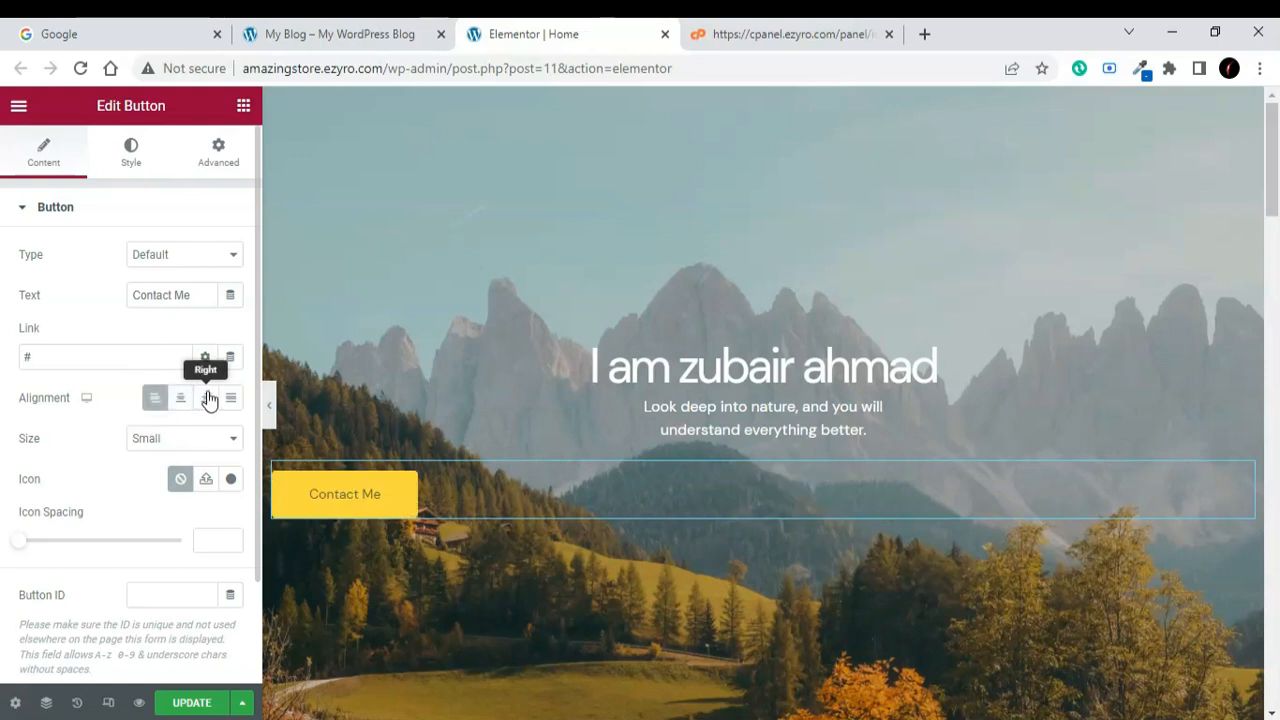
pyautogui.click(206, 397)
pyautogui.click(183, 398)
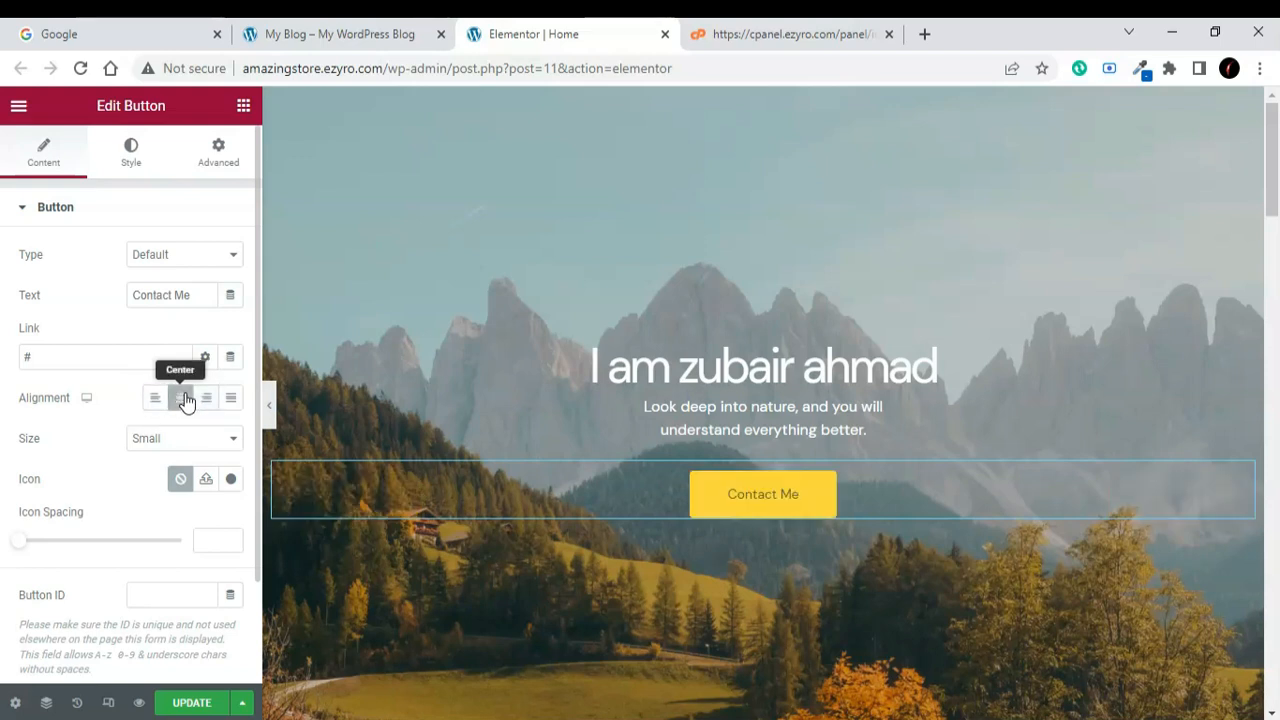
pyautogui.click(204, 446)
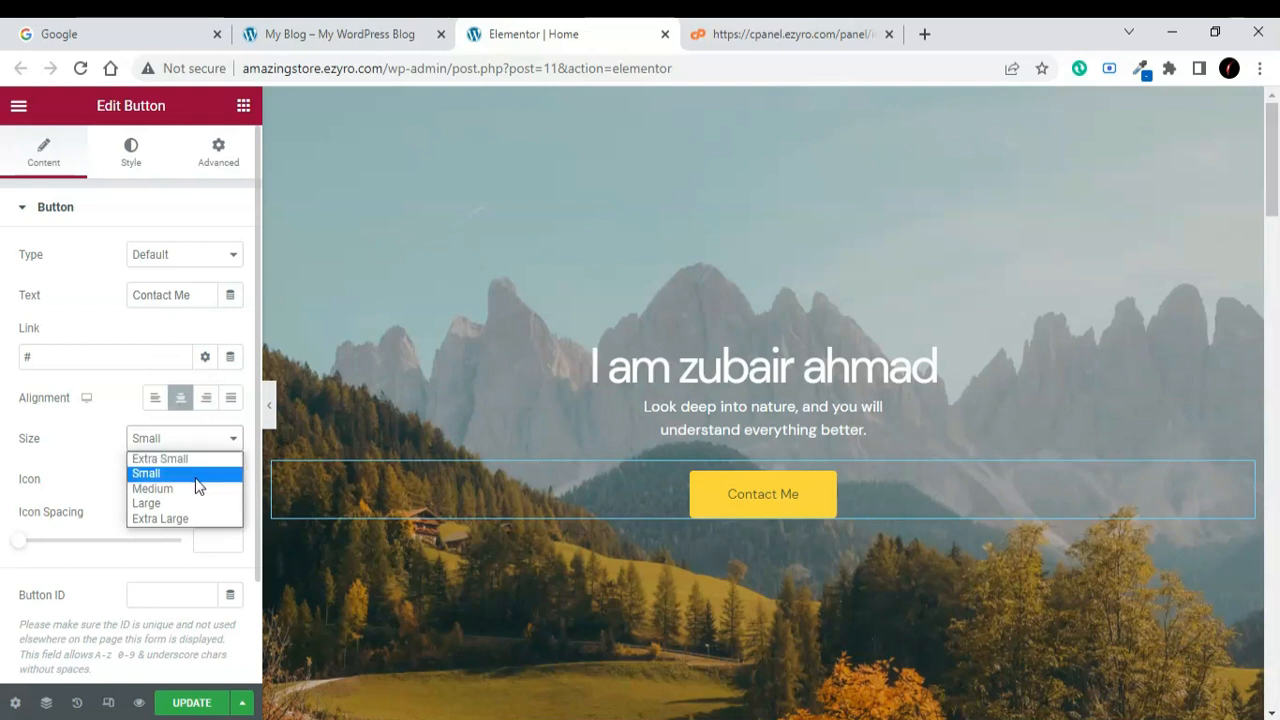
pyautogui.click(194, 490)
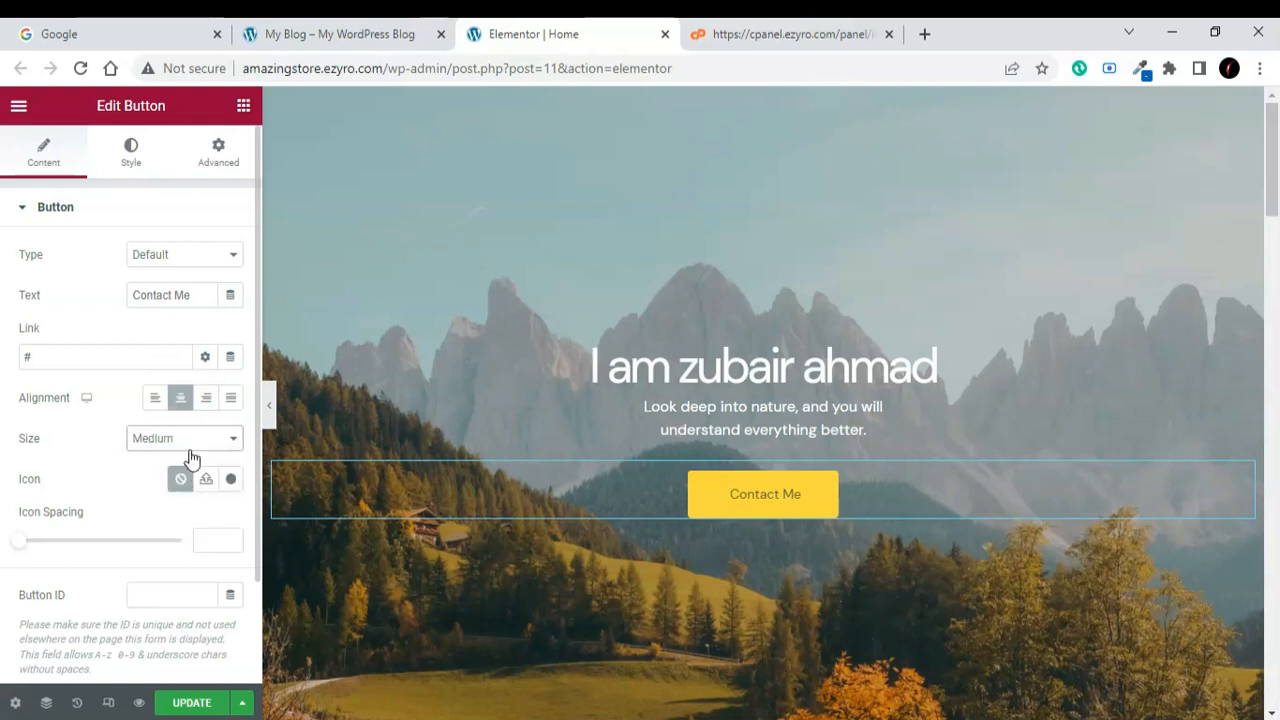
# Try the Large size on the "Contact Me" button and set it back to Medium
pyautogui.click(186, 440)
pyautogui.click(181, 502)
pyautogui.click(182, 444)
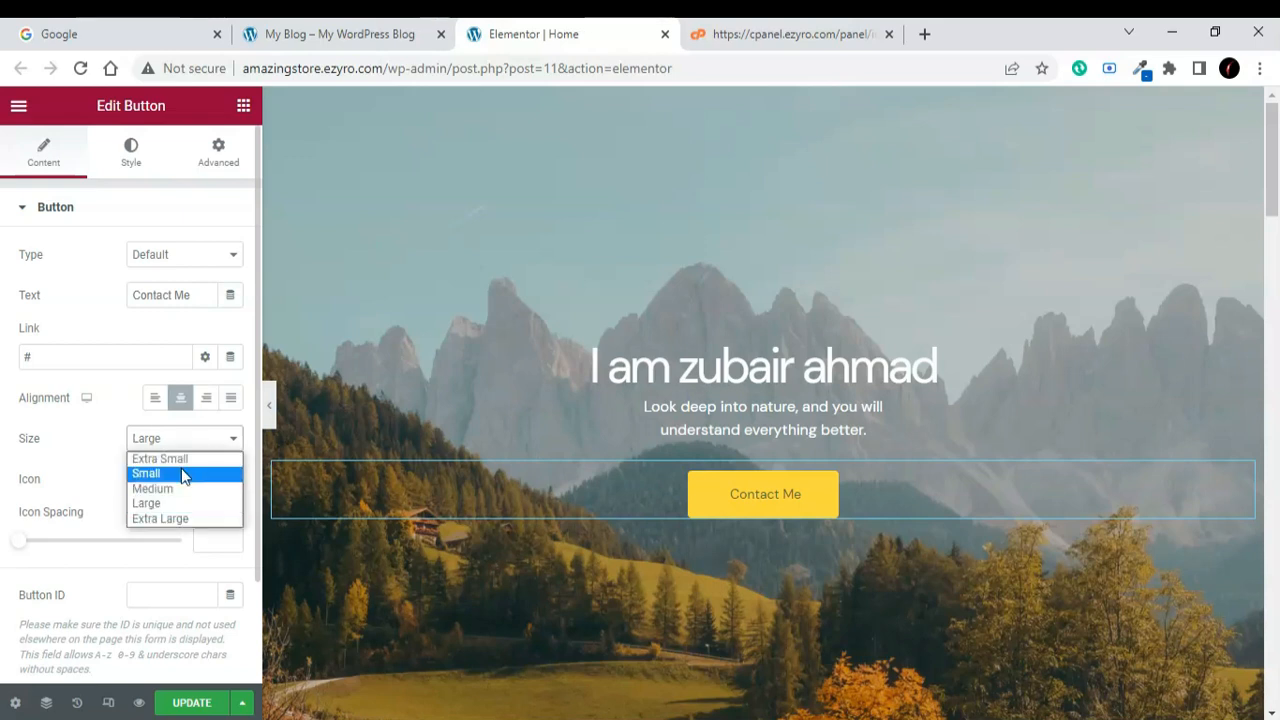
pyautogui.click(177, 489)
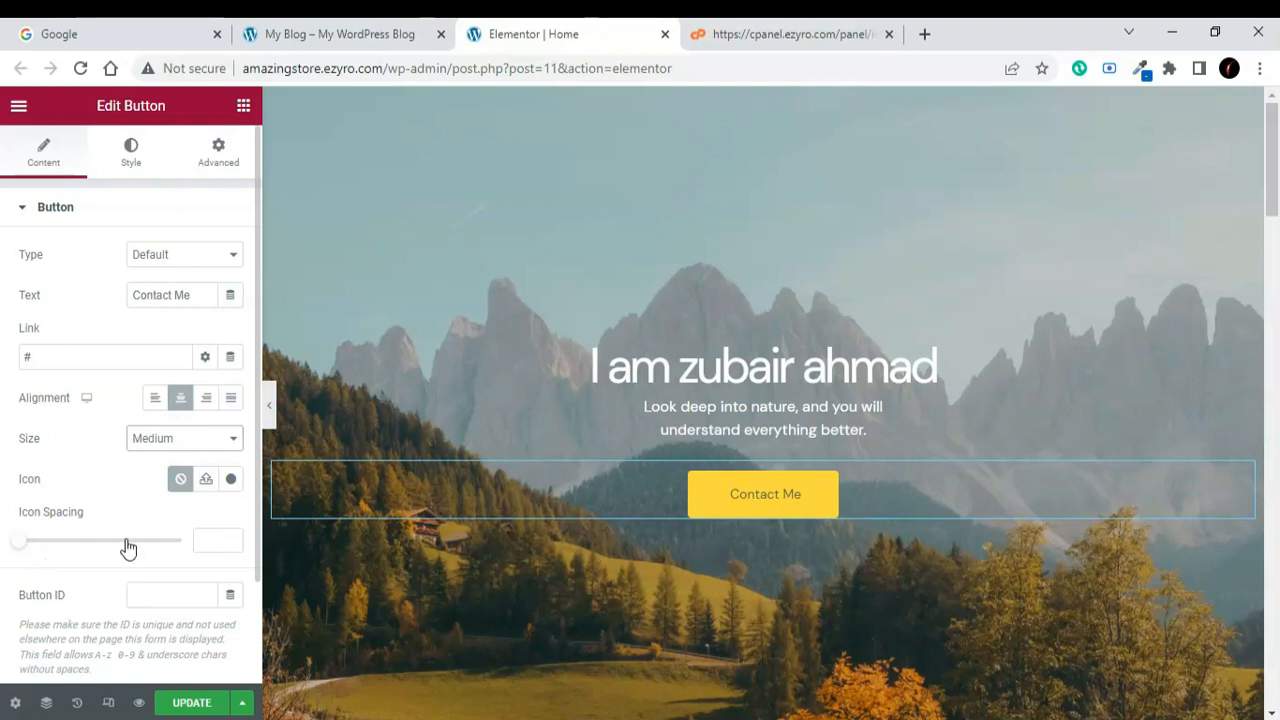
pyautogui.scroll(-2, 163, 465)
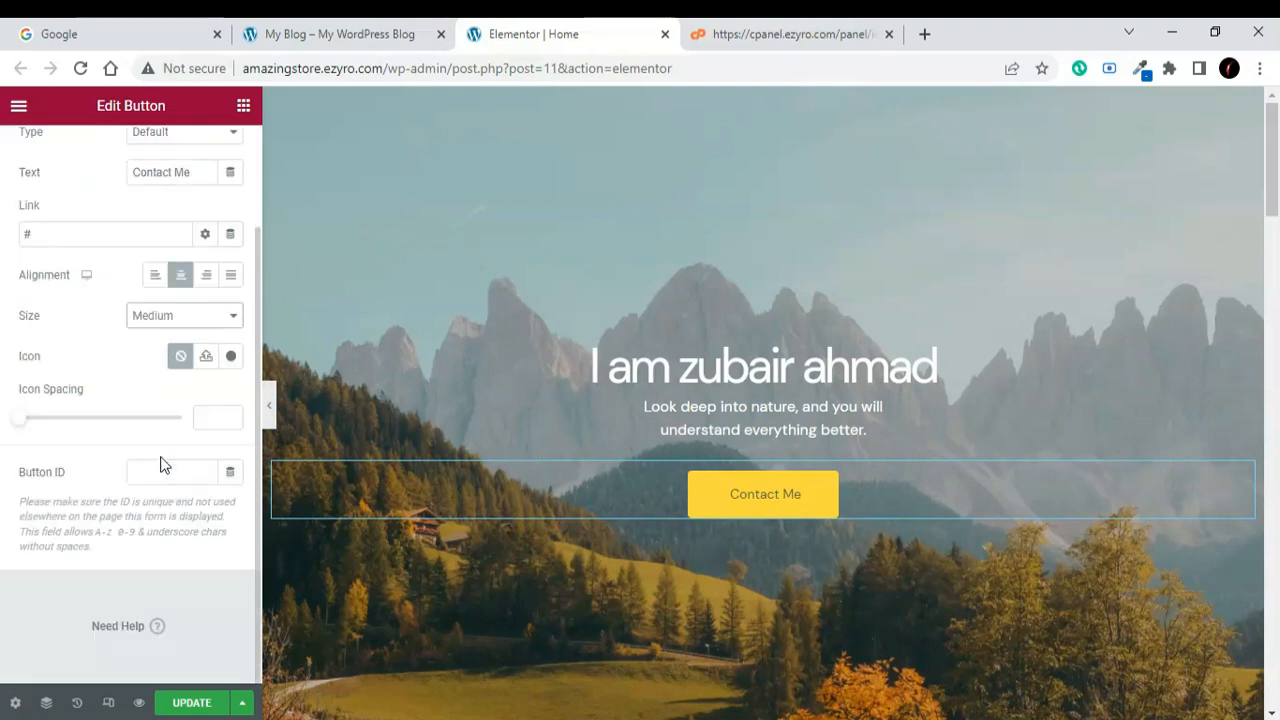
pyautogui.scroll(2, 163, 465)
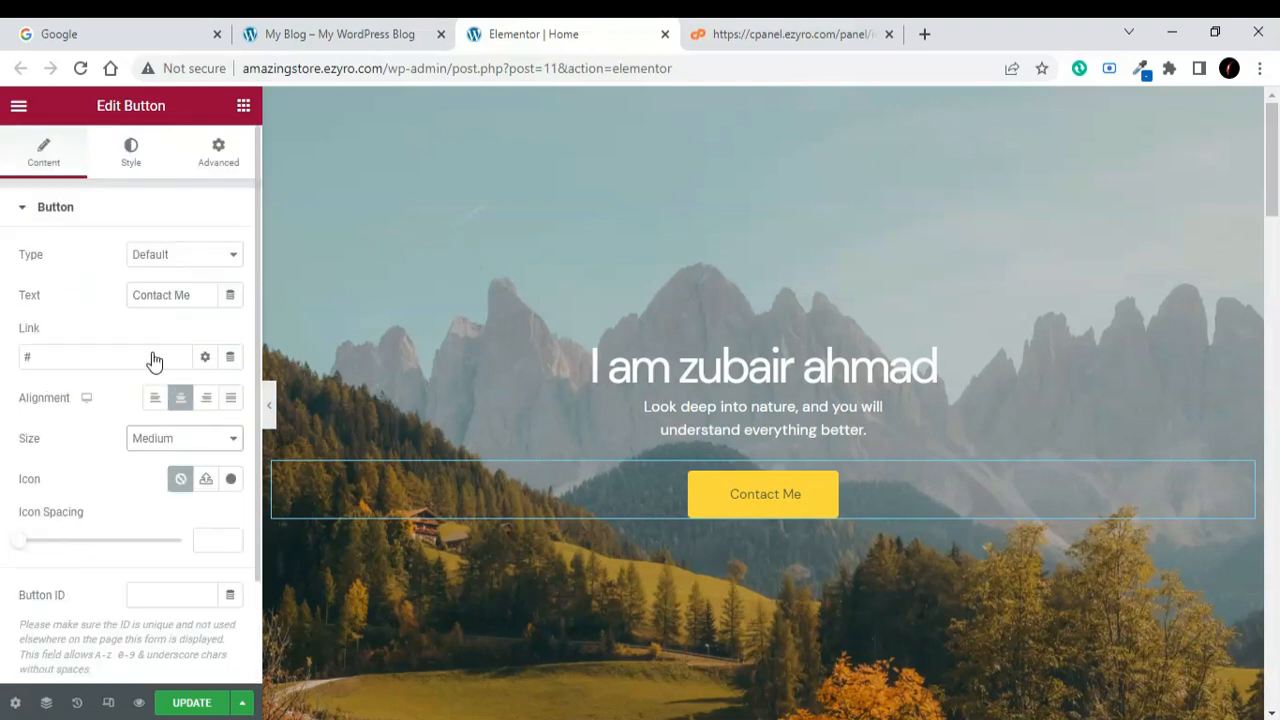
# Set the "Contact Me" button's typography to the Arial font family at 15 px
pyautogui.click(135, 167)
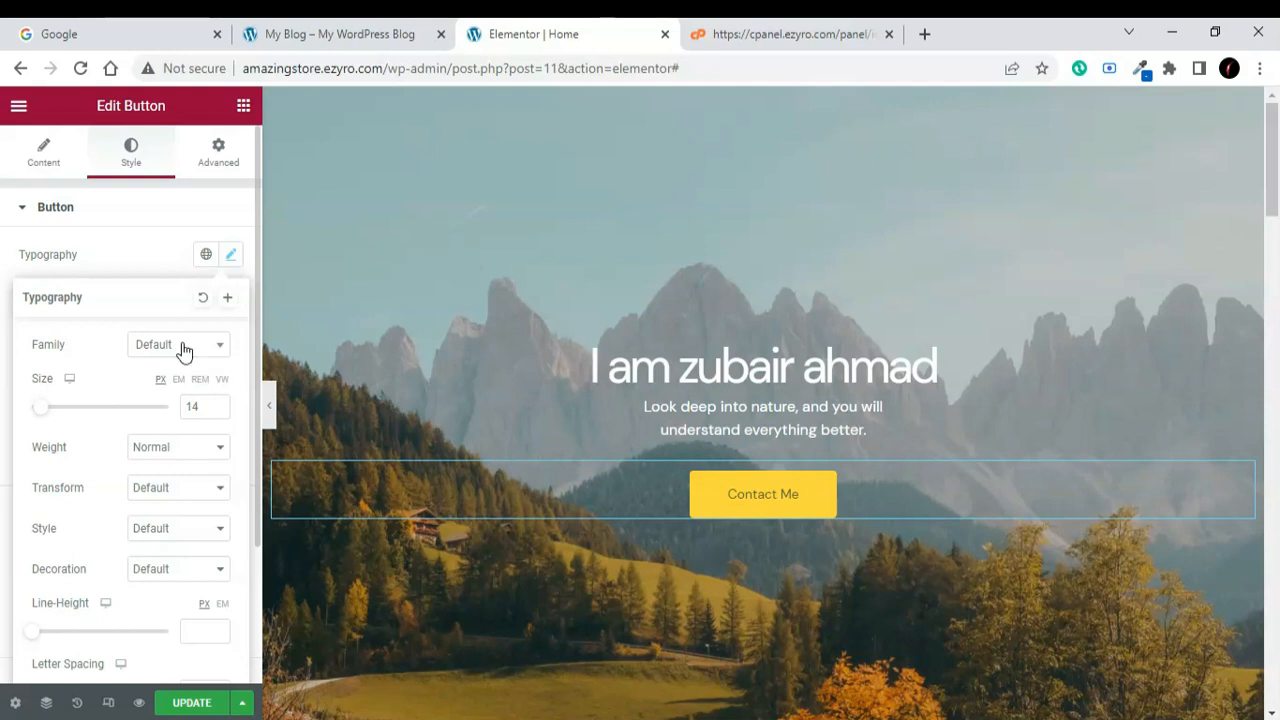
pyautogui.click(183, 345)
pyautogui.click(183, 345)
pyautogui.click(190, 354)
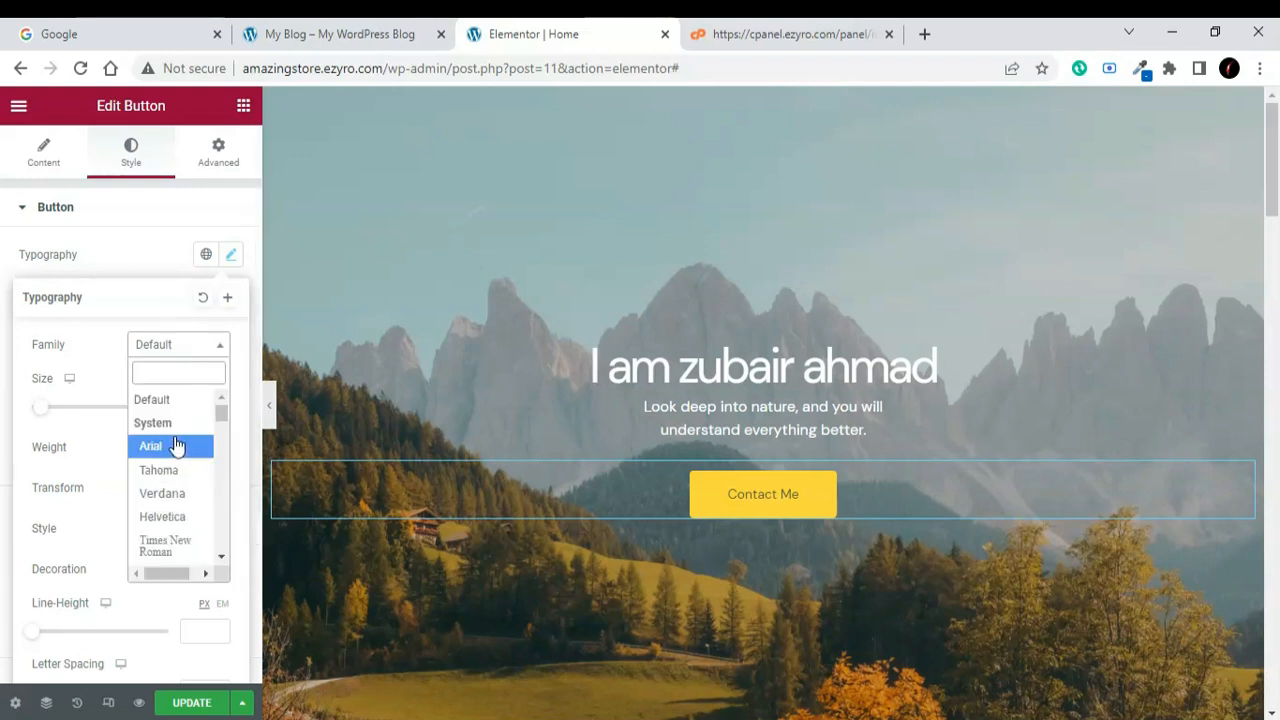
pyautogui.click(176, 446)
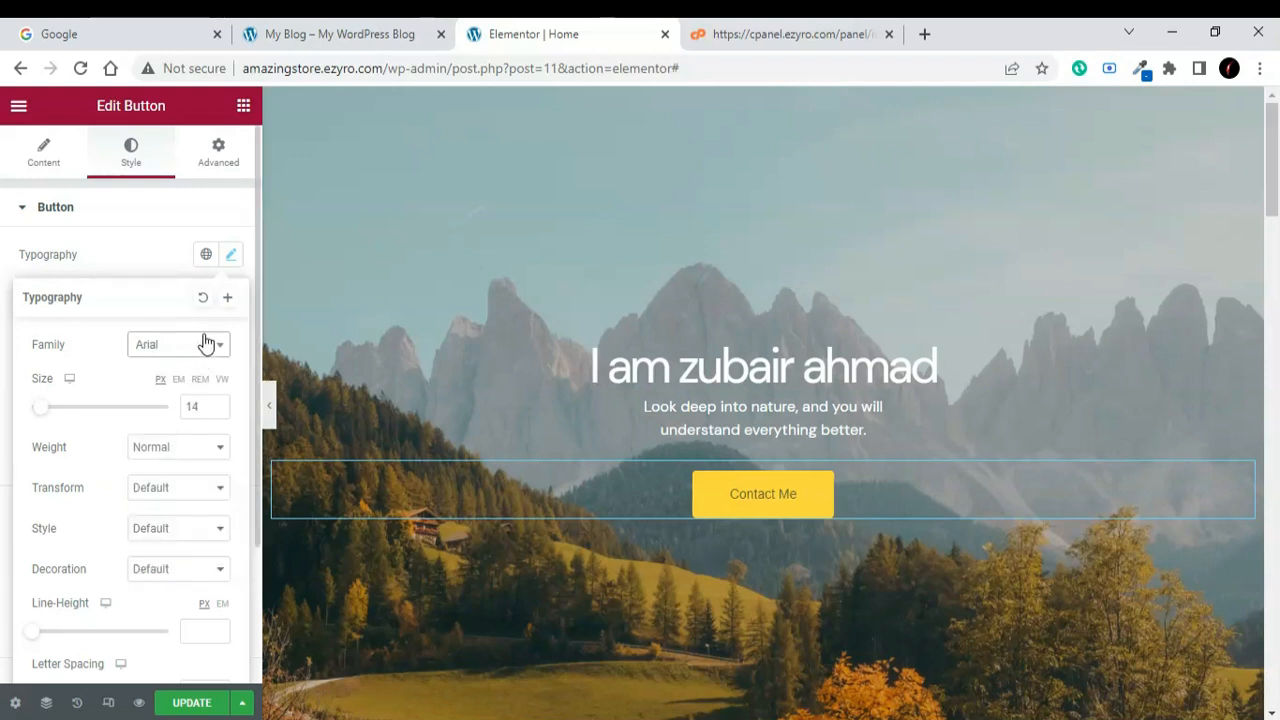
pyautogui.click(219, 404)
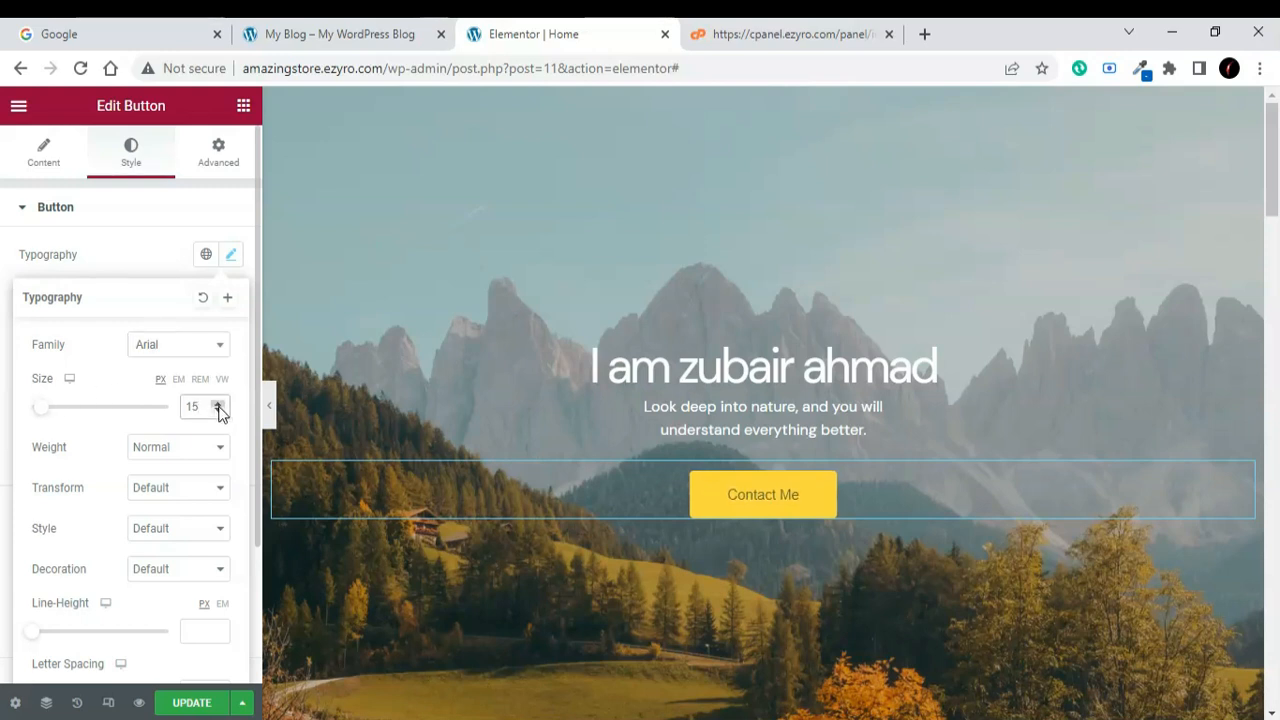
pyautogui.click(228, 259)
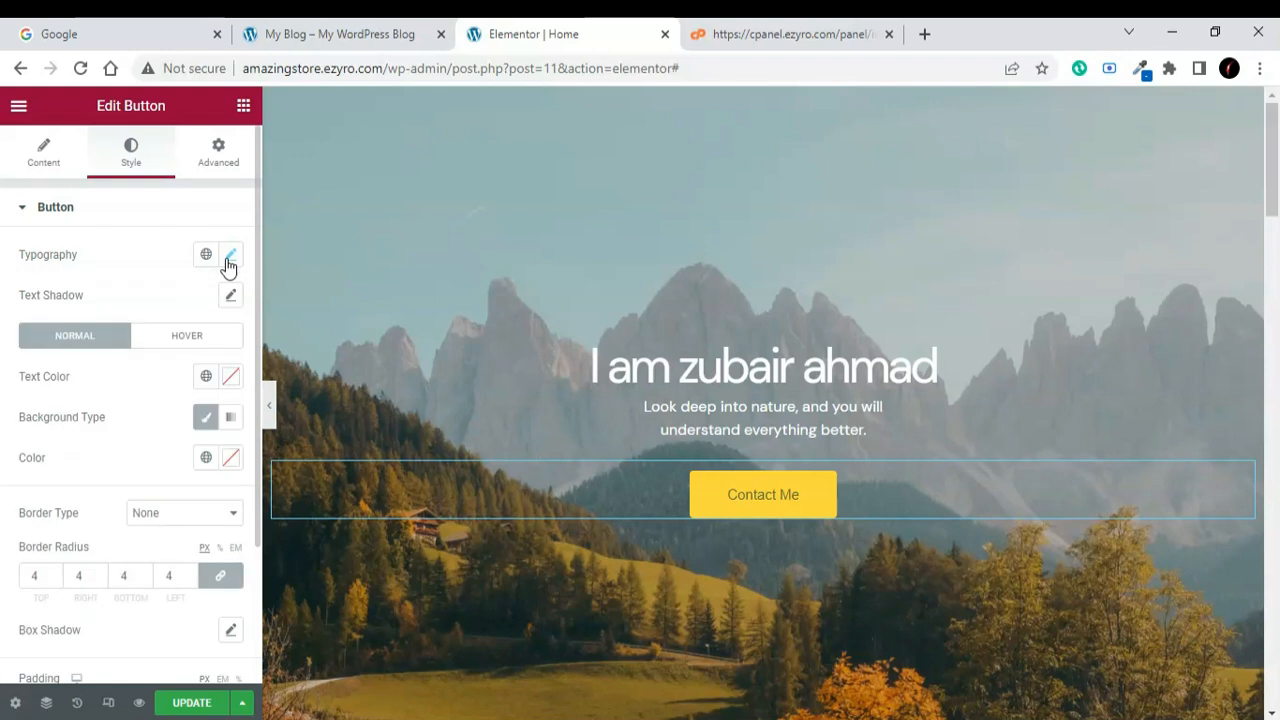
# Set the "Contact Me" button's border radius to 5 px on all corners and its border type to Solid
pyautogui.click(207, 419)
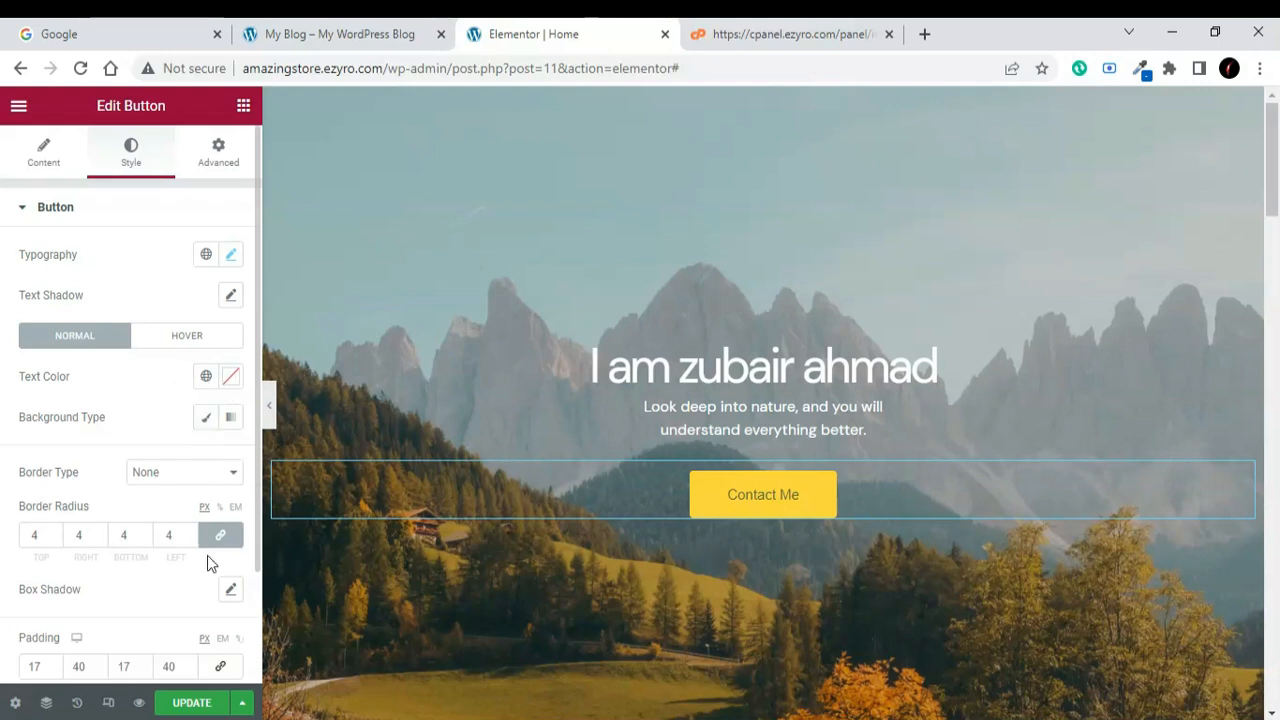
pyautogui.scroll(-2, 205, 555)
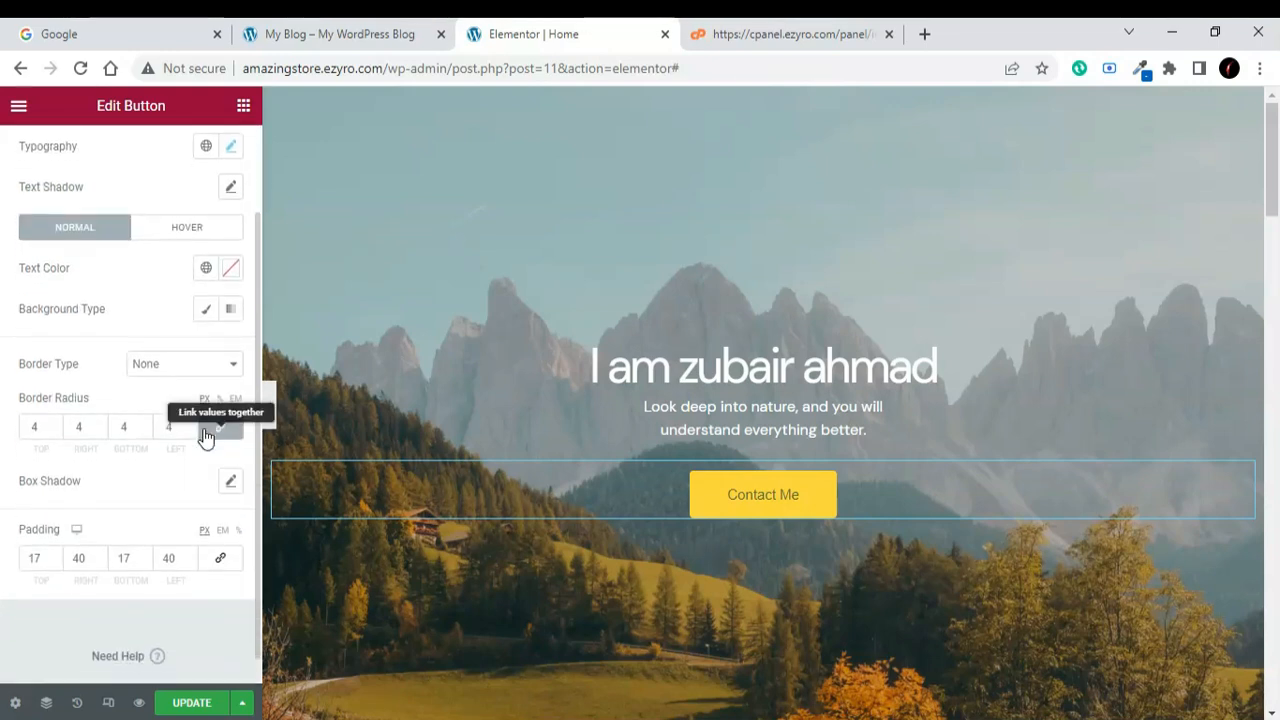
pyautogui.click(55, 431)
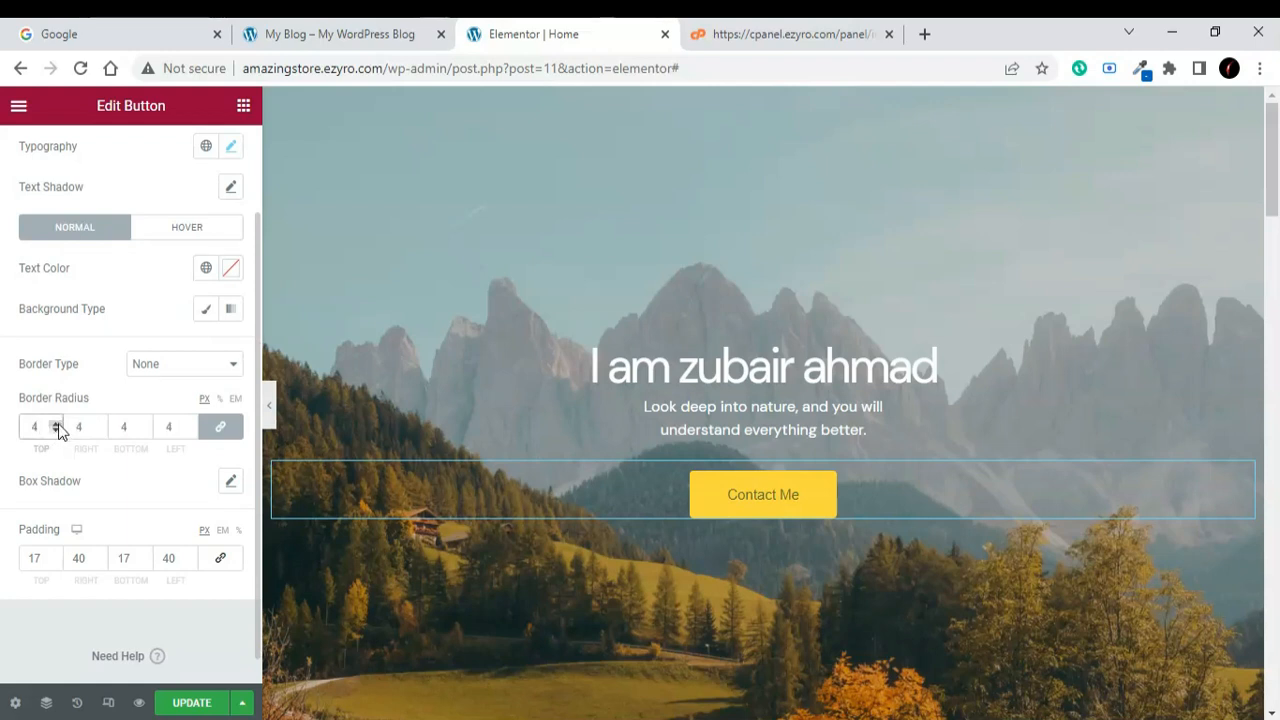
pyautogui.click(215, 367)
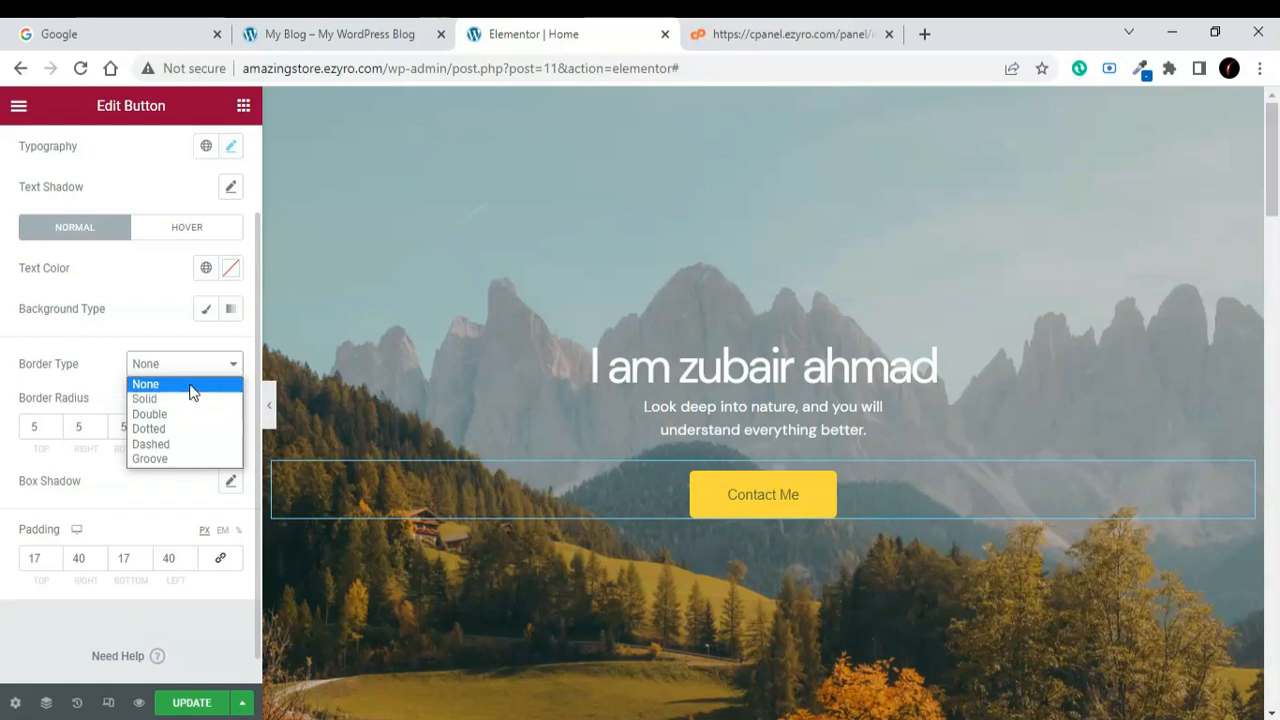
pyautogui.click(190, 399)
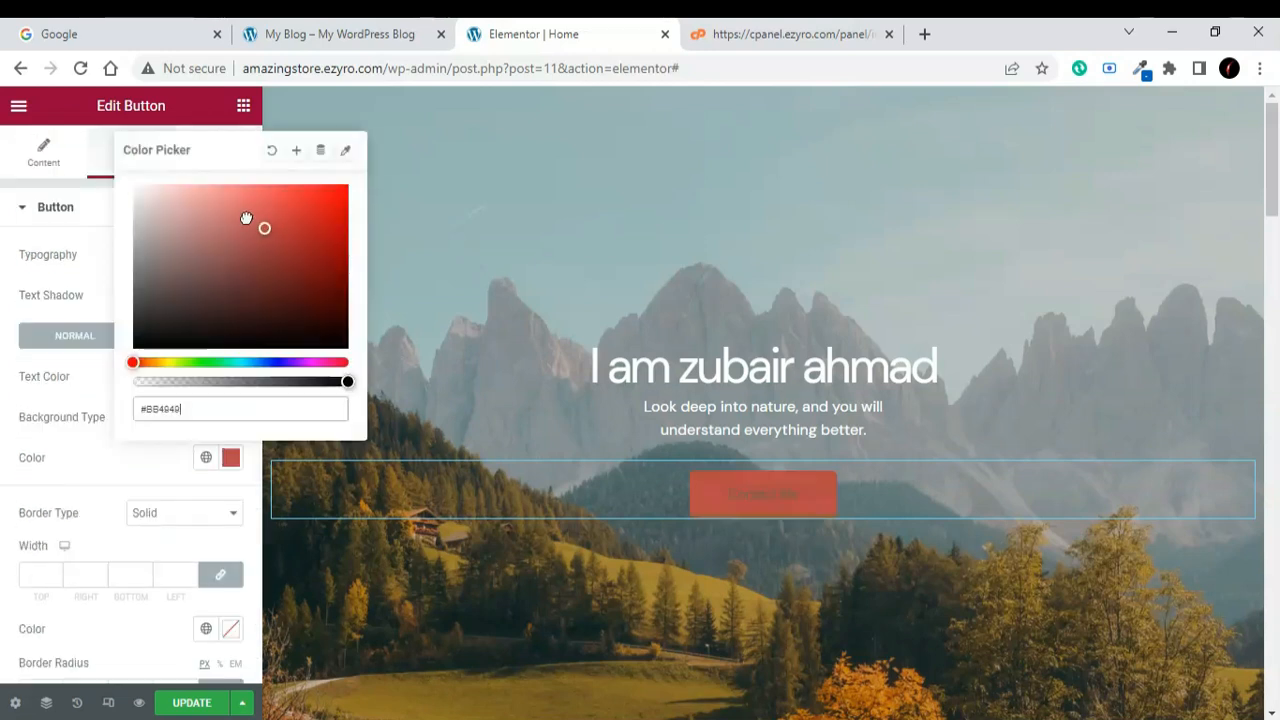
# Try red shades for the "Contact Me" button's background and settle on dark blue #132C80
pyautogui.moveTo(263, 223); pyautogui.dragTo(339, 269)
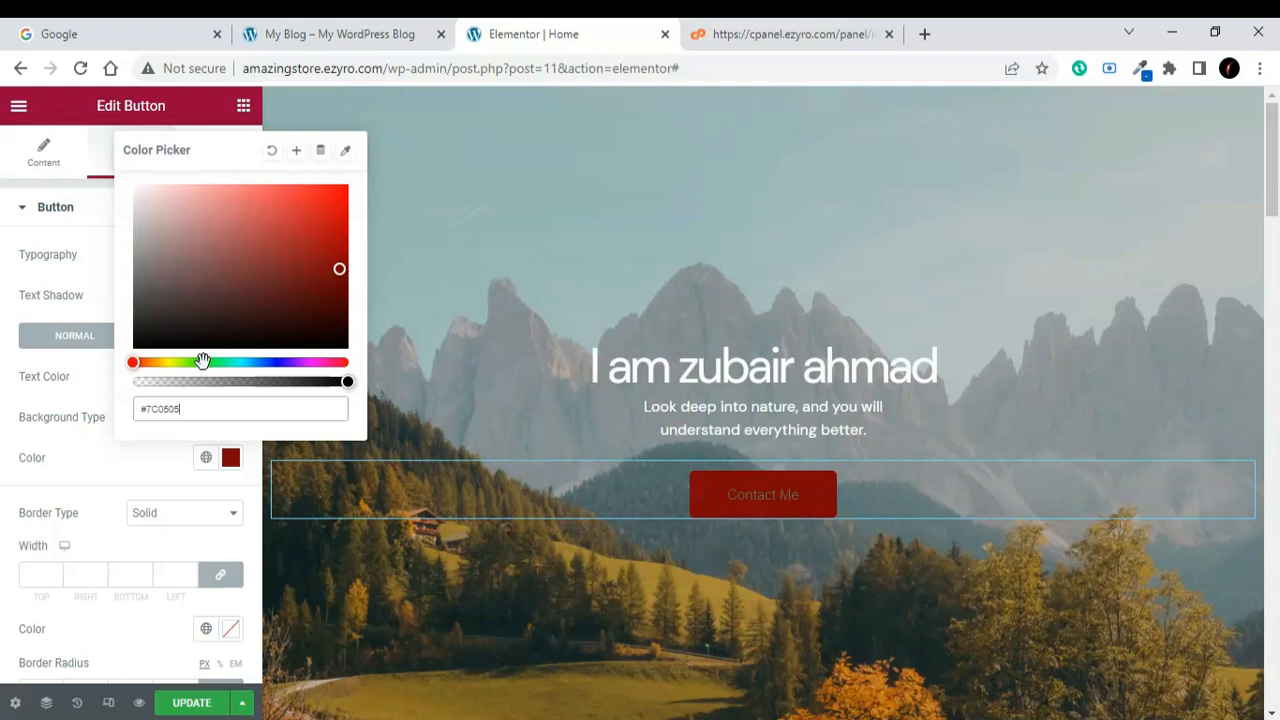
pyautogui.click(170, 362)
pyautogui.click(268, 362)
pyautogui.click(315, 264)
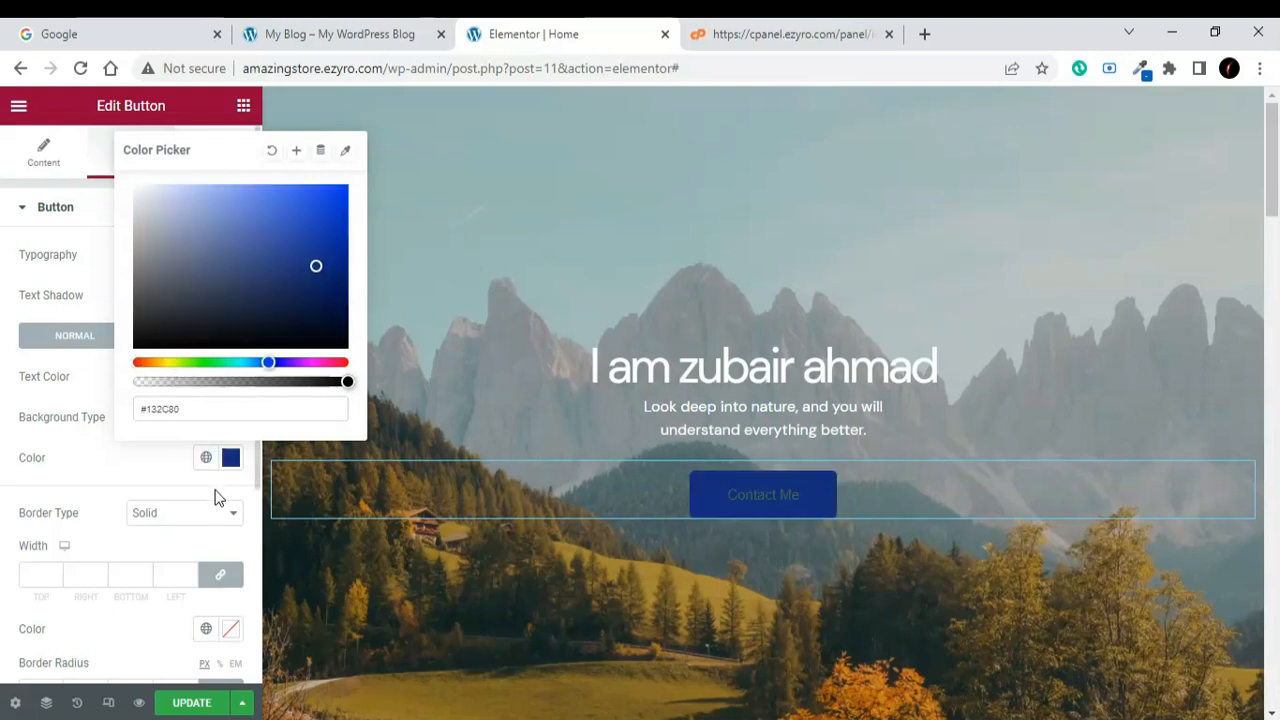
pyautogui.click(230, 457)
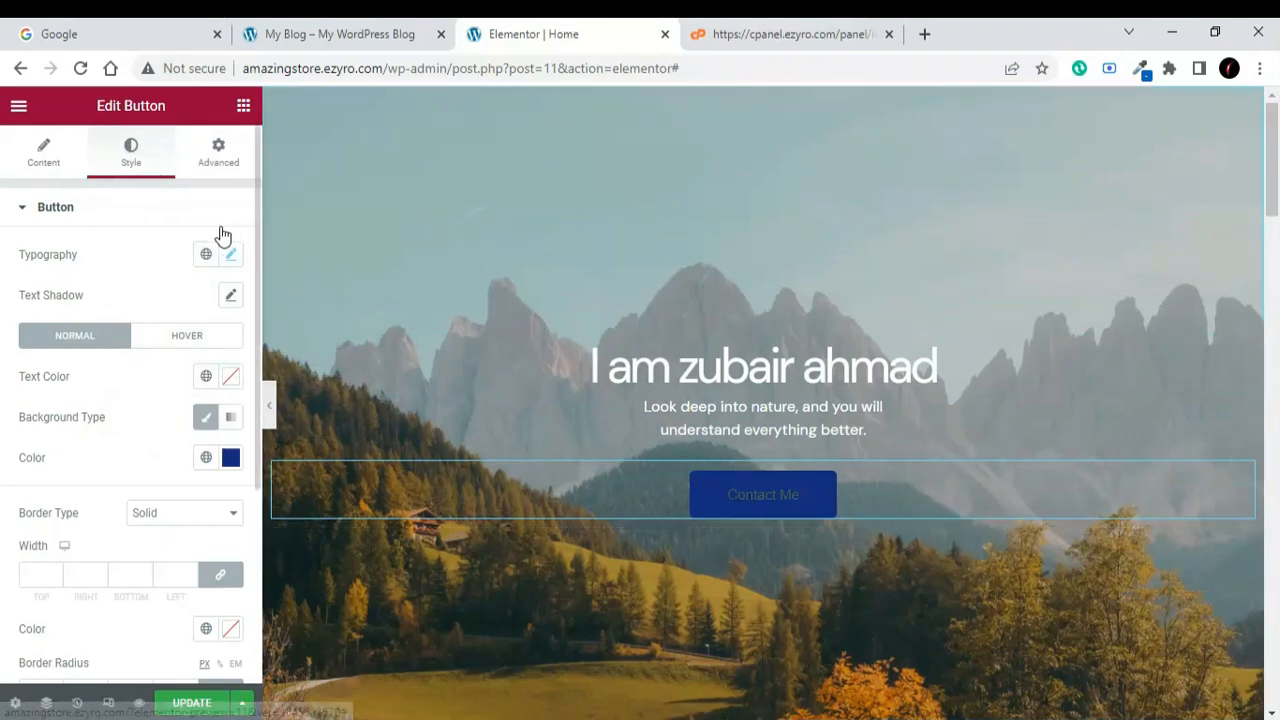
# Set the "Contact Me" button's text color to white, #FFFFFF
pyautogui.click(232, 261)
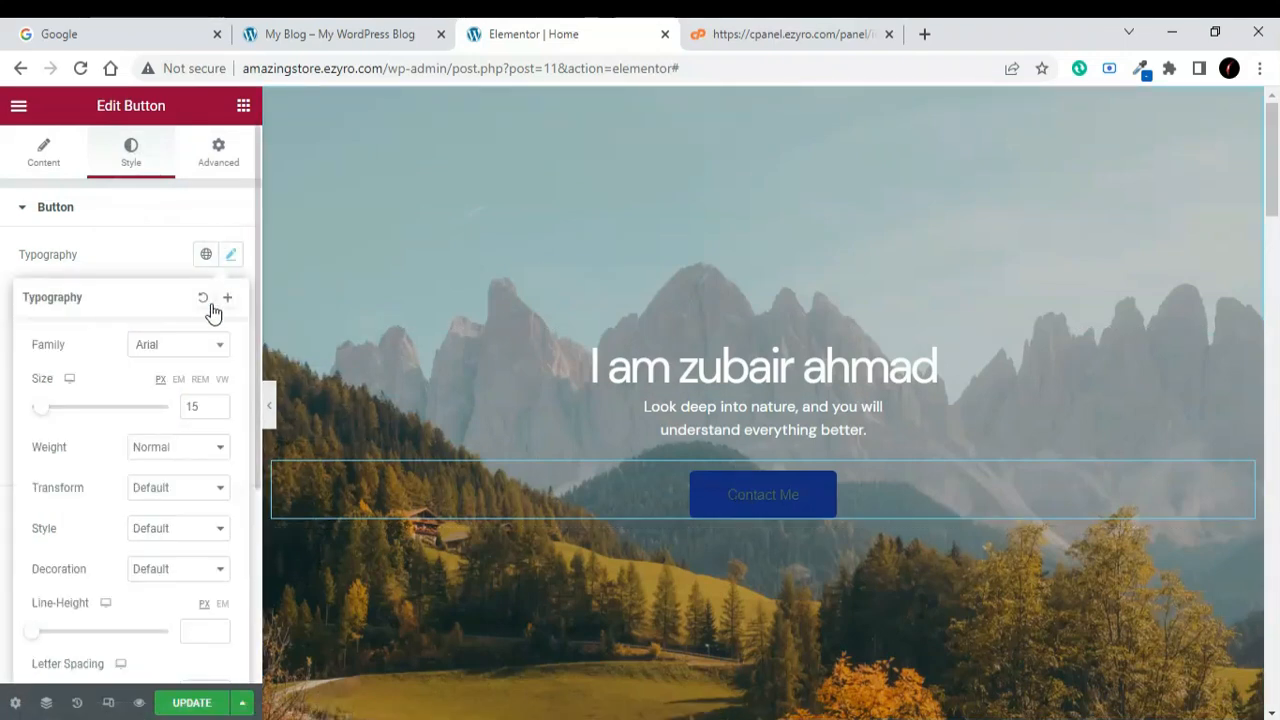
pyautogui.click(208, 303)
pyautogui.click(231, 378)
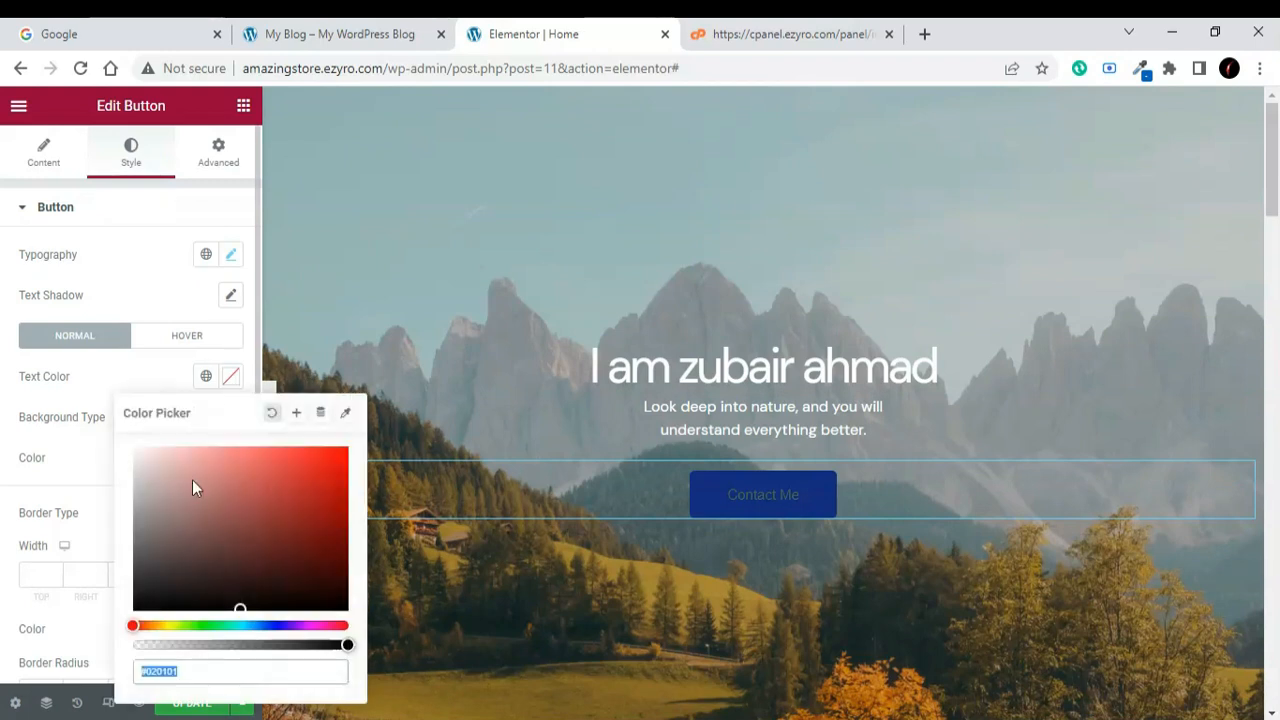
pyautogui.write('#FFFFFF')
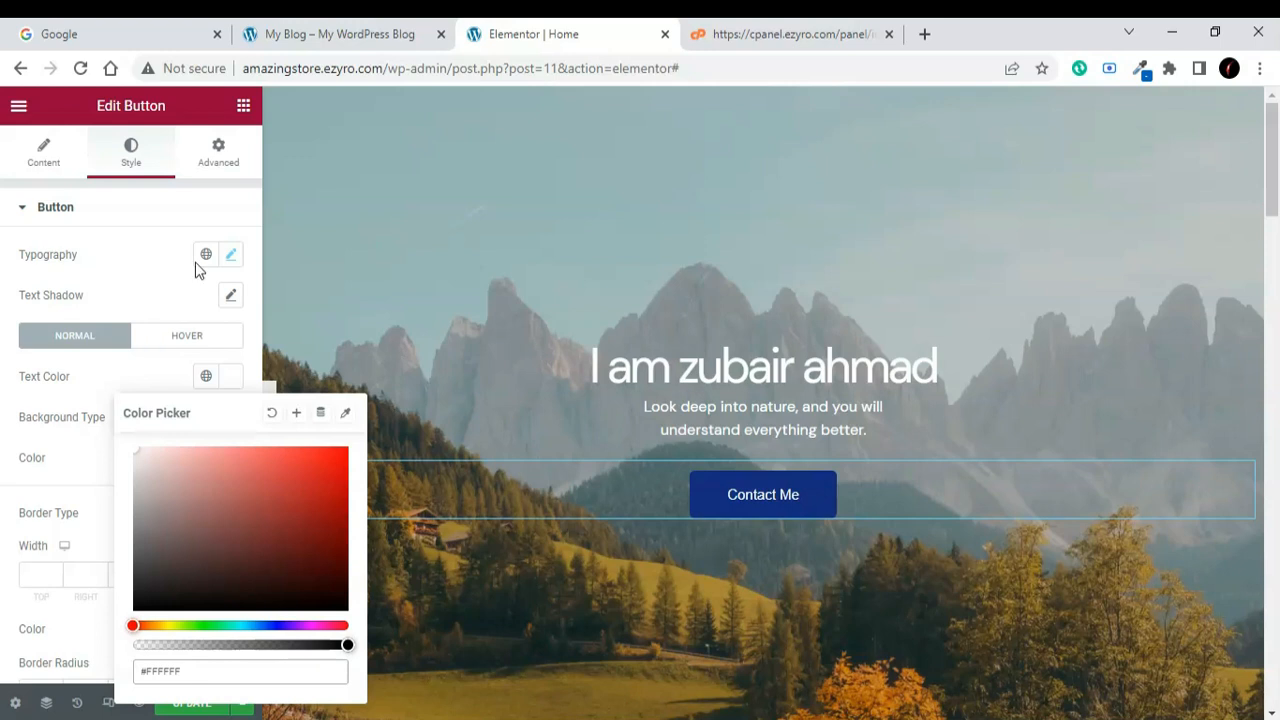
pyautogui.click(230, 254)
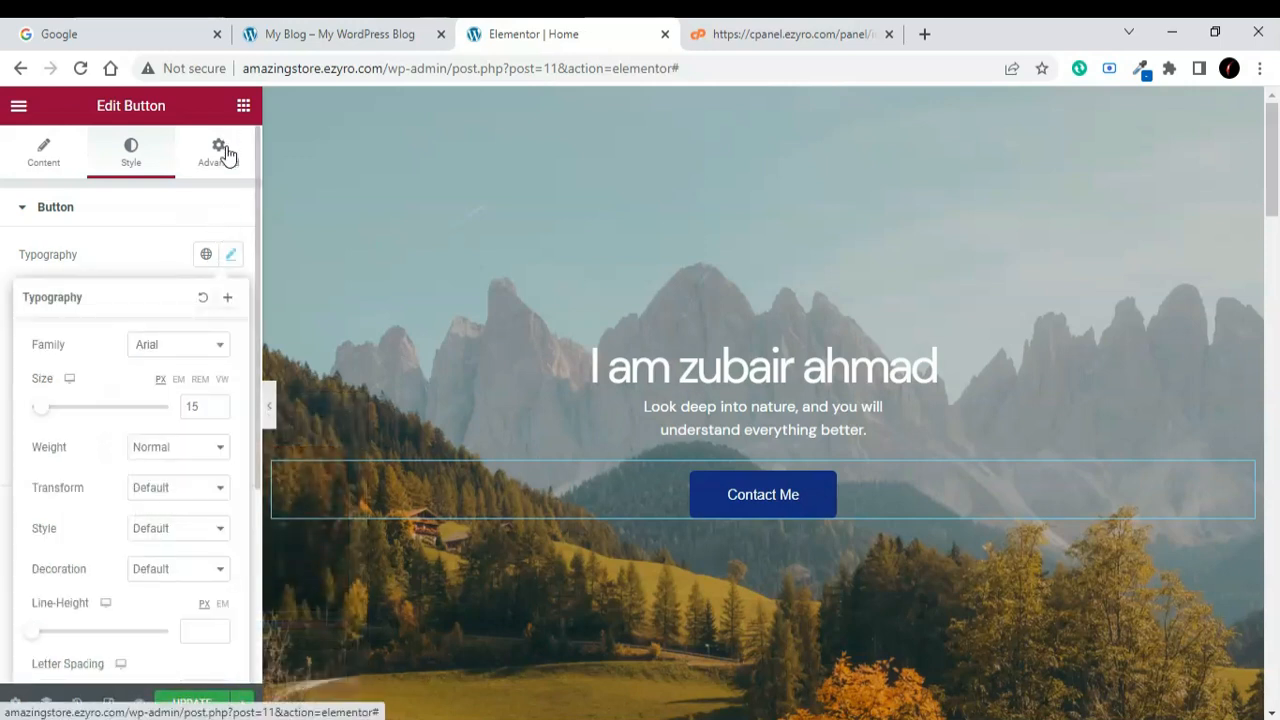
pyautogui.click(222, 152)
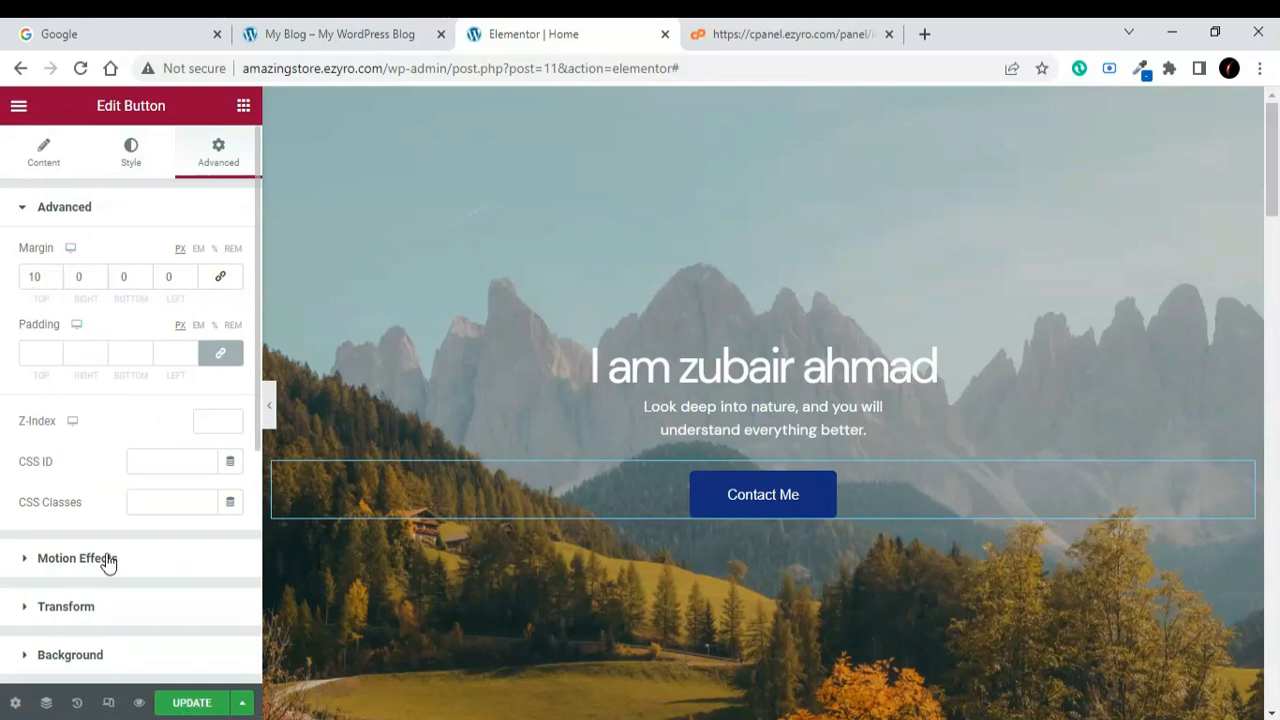
pyautogui.scroll(-3, 97, 590)
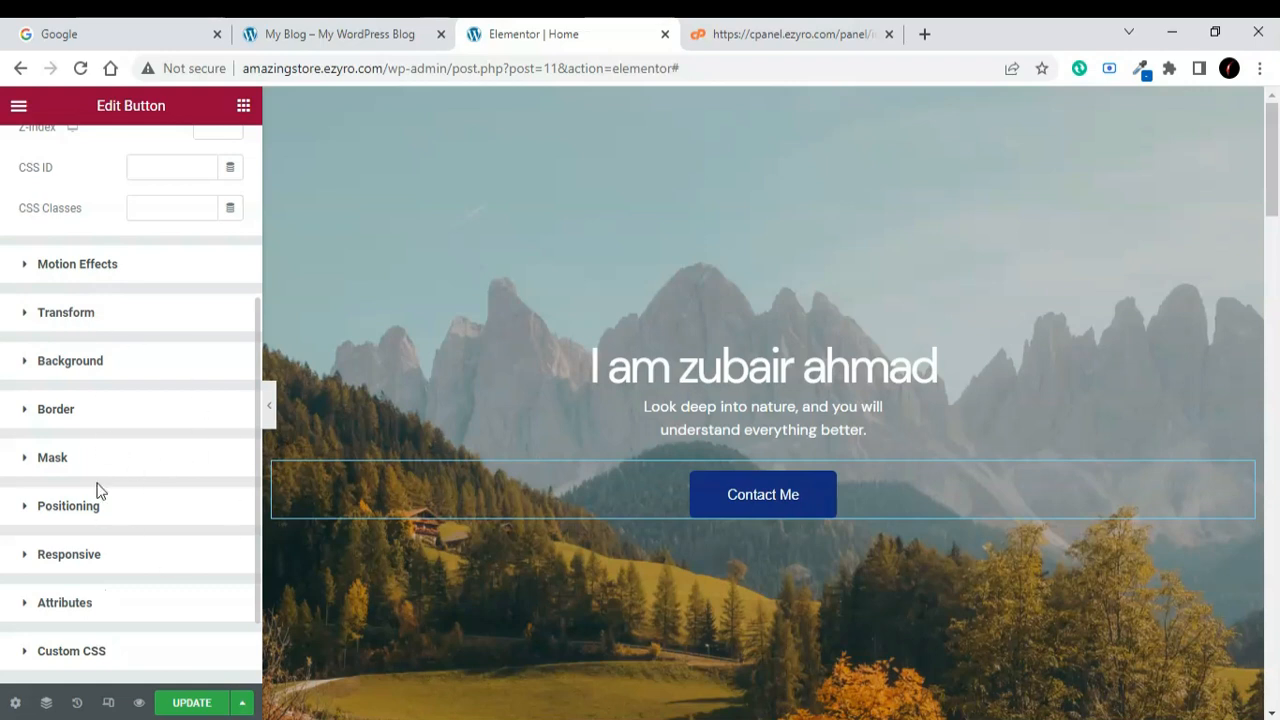
pyautogui.scroll(-1, 100, 491)
pyautogui.scroll(4, 100, 491)
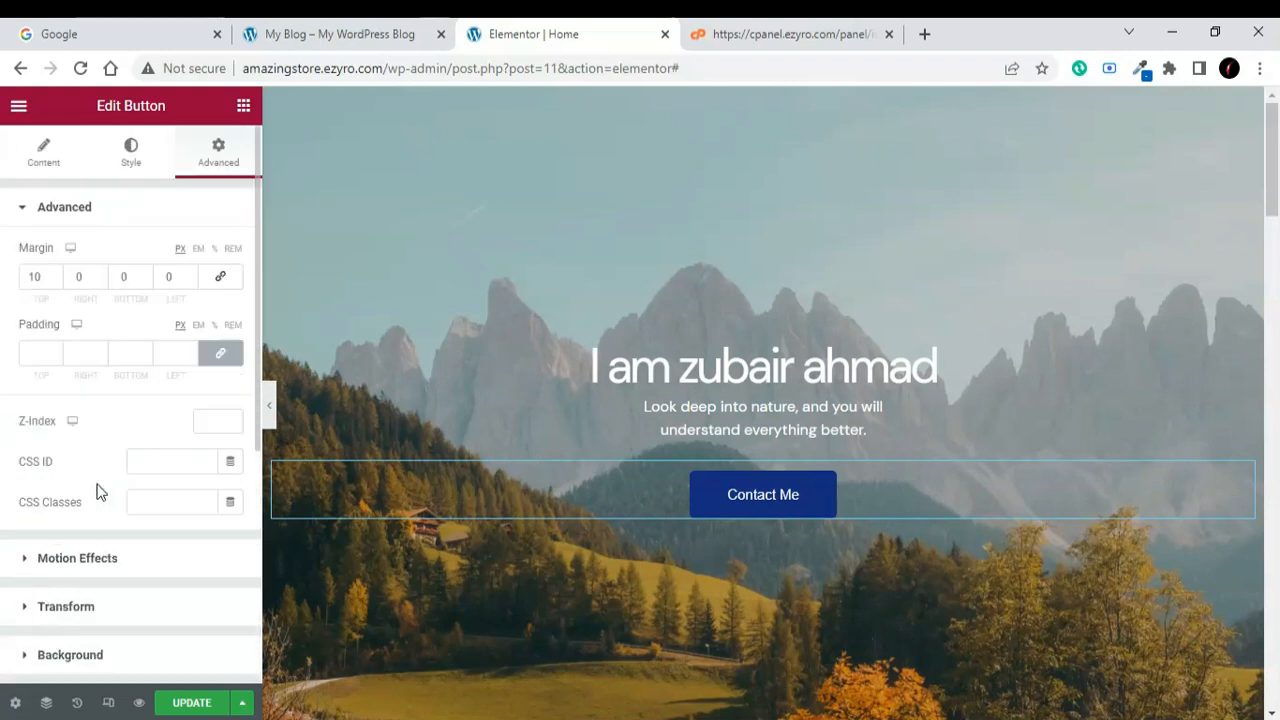
# Give the "Contact Me" button a lighter blue hover background color, #4556CD
pyautogui.click(130, 150)
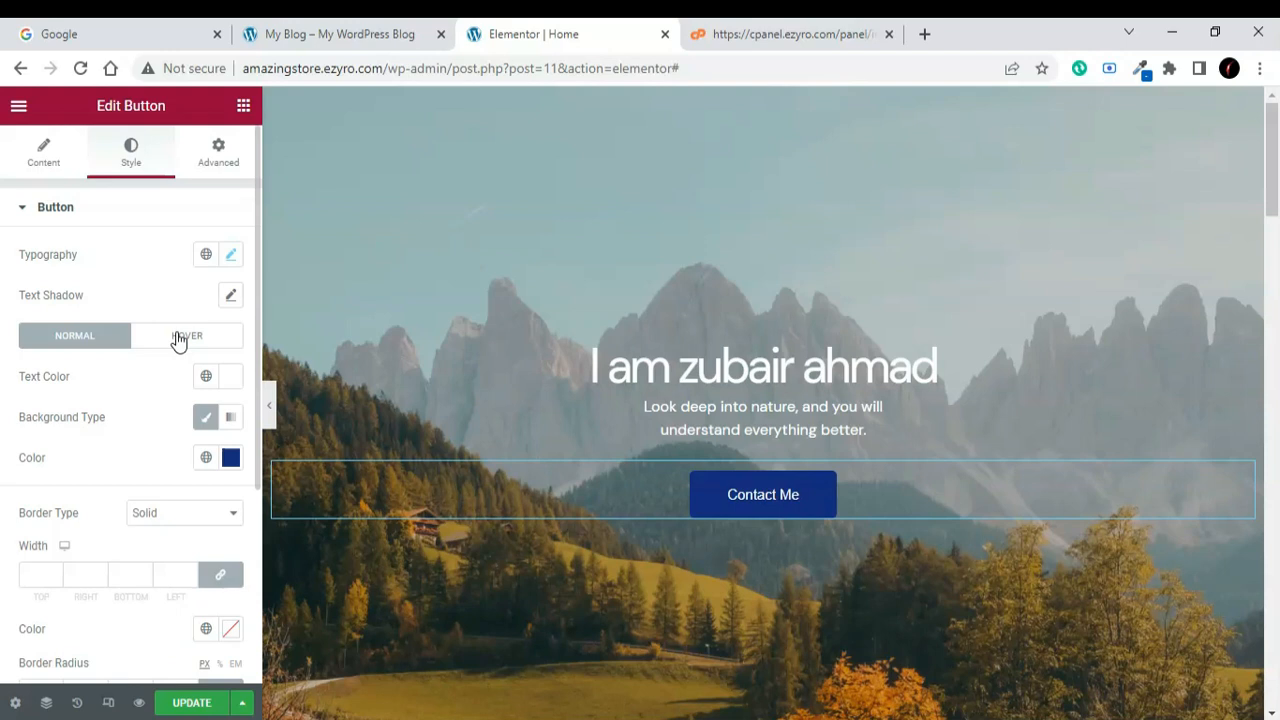
pyautogui.click(178, 338)
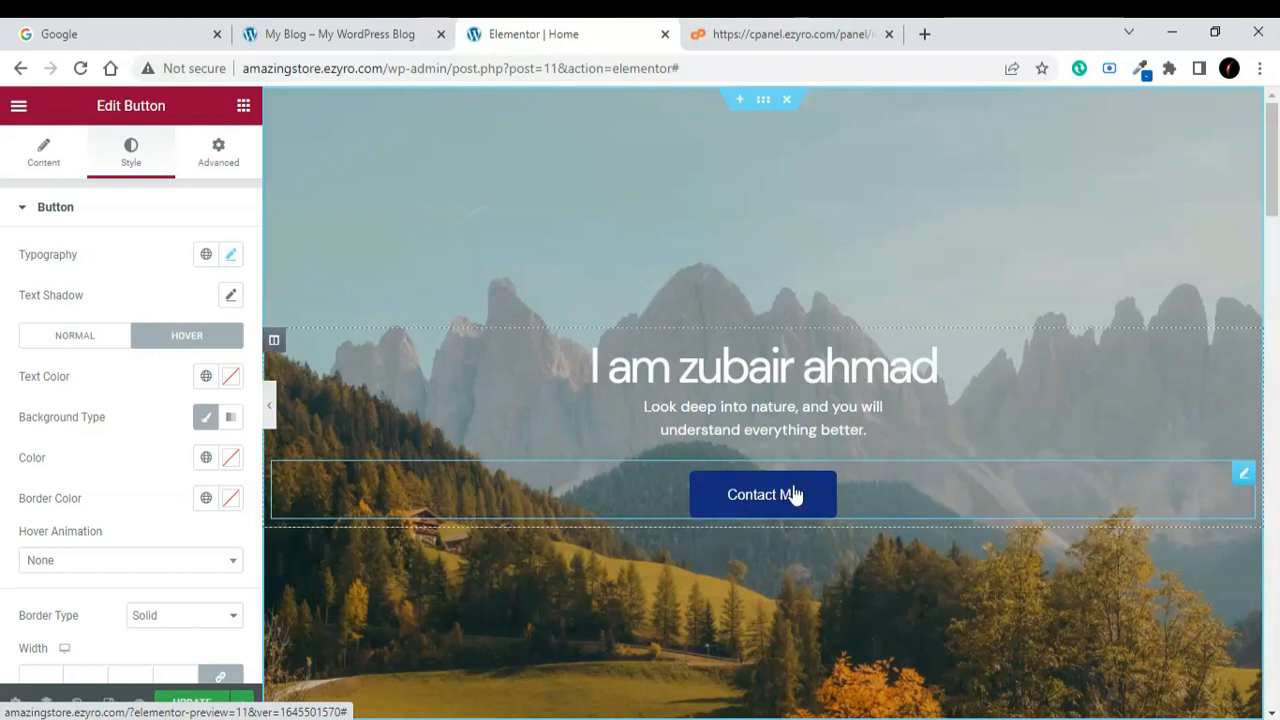
pyautogui.click(230, 460)
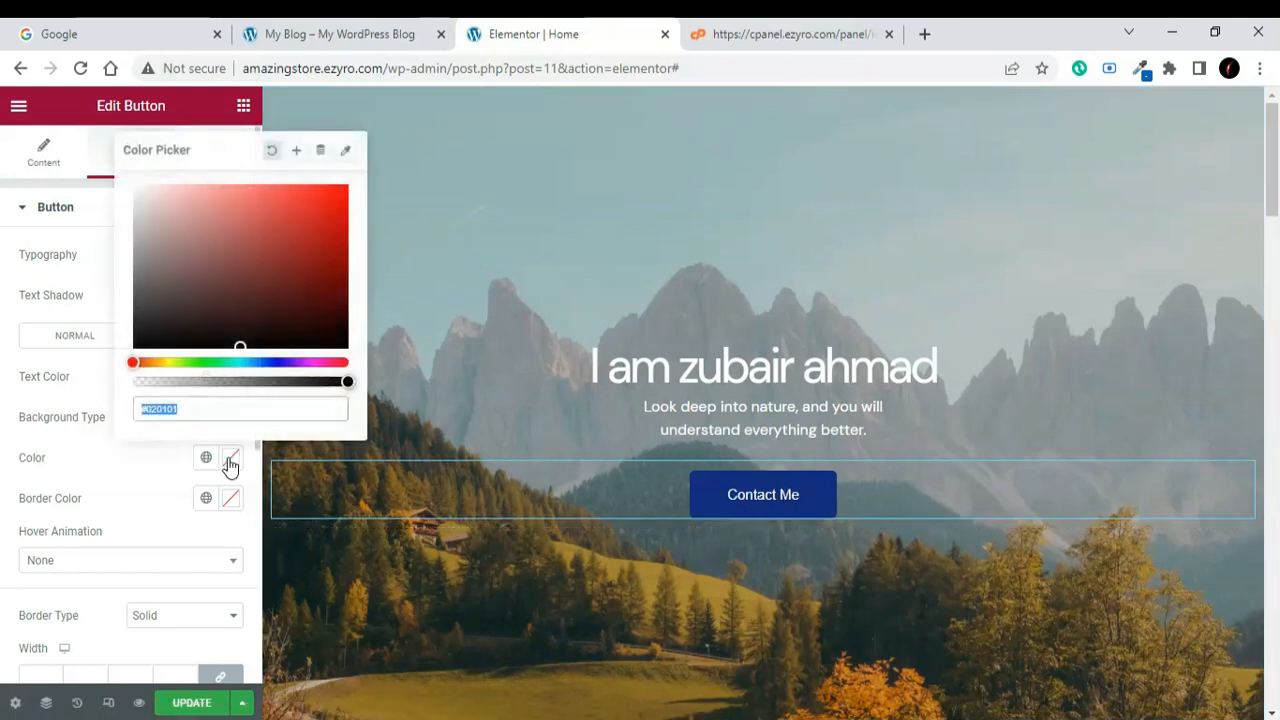
pyautogui.click(272, 362)
pyautogui.moveTo(292, 330); pyautogui.dragTo(275, 217)
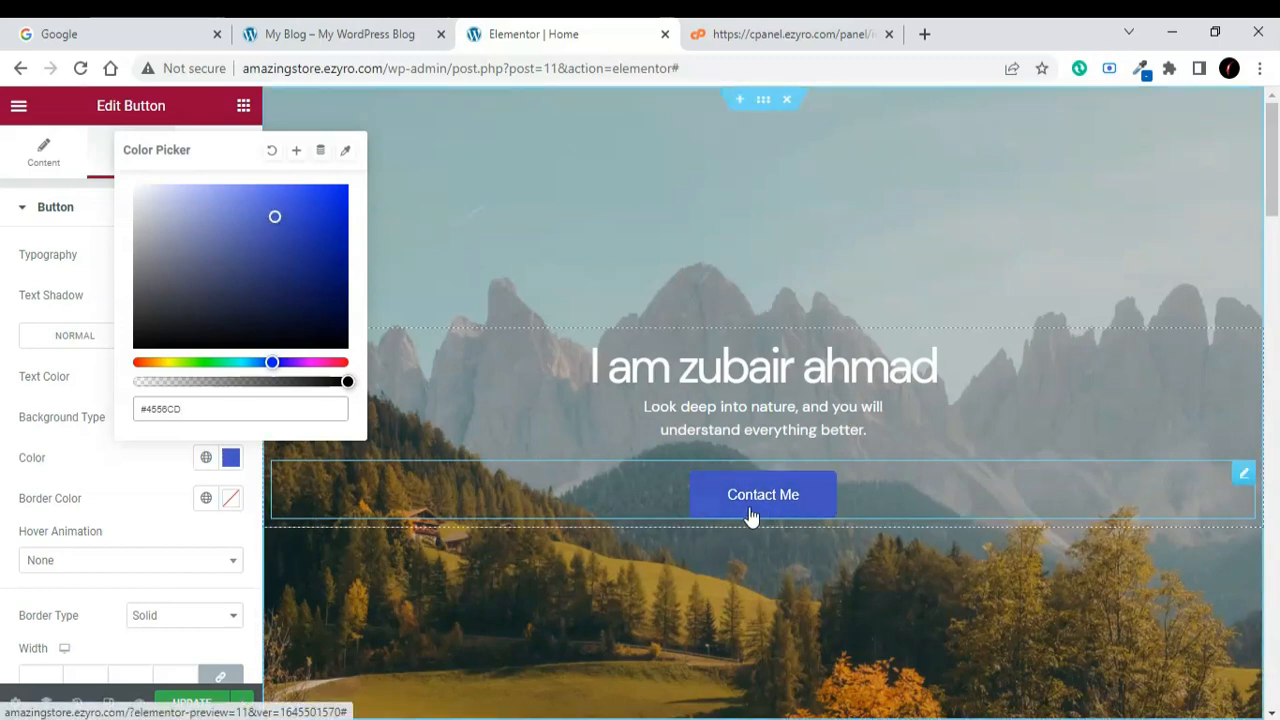
pyautogui.scroll(-1, 690, 640)
pyautogui.click(700, 690)
# Open the media chooser for the hero section's background image, view the free images and close it without choosing one
pyautogui.scroll(1, 787, 235)
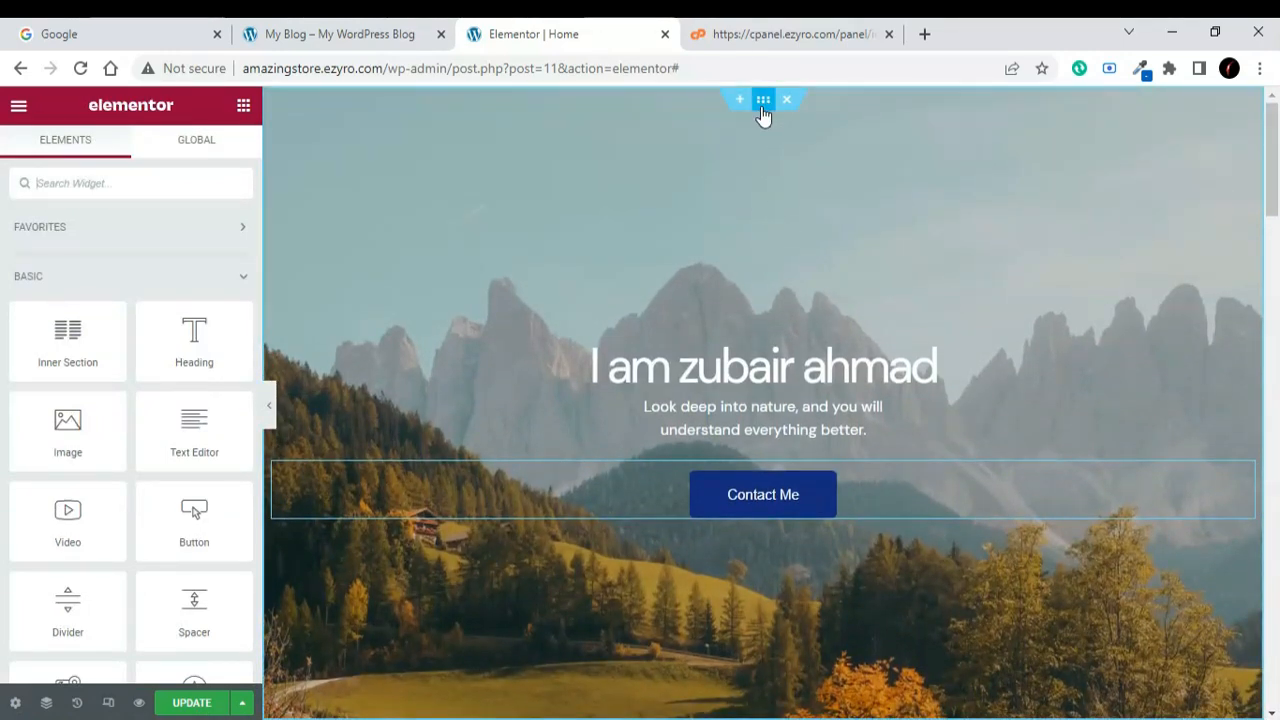
pyautogui.click(763, 102)
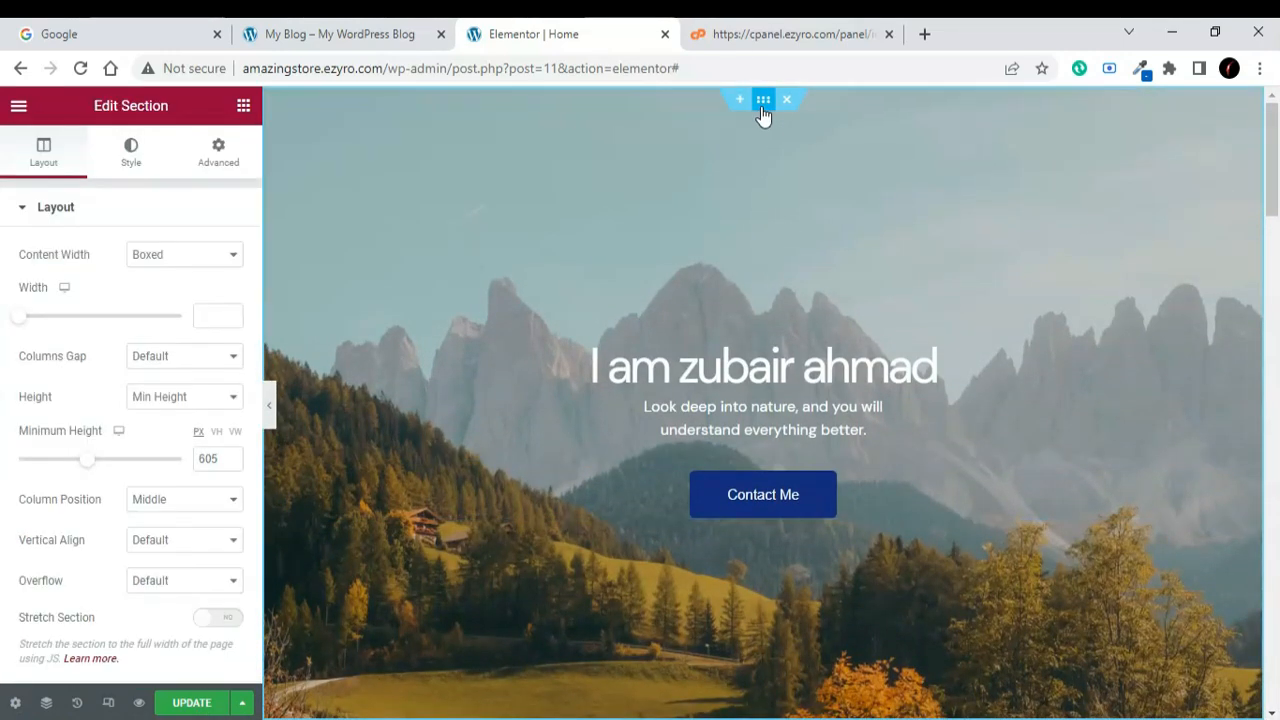
pyautogui.click(133, 158)
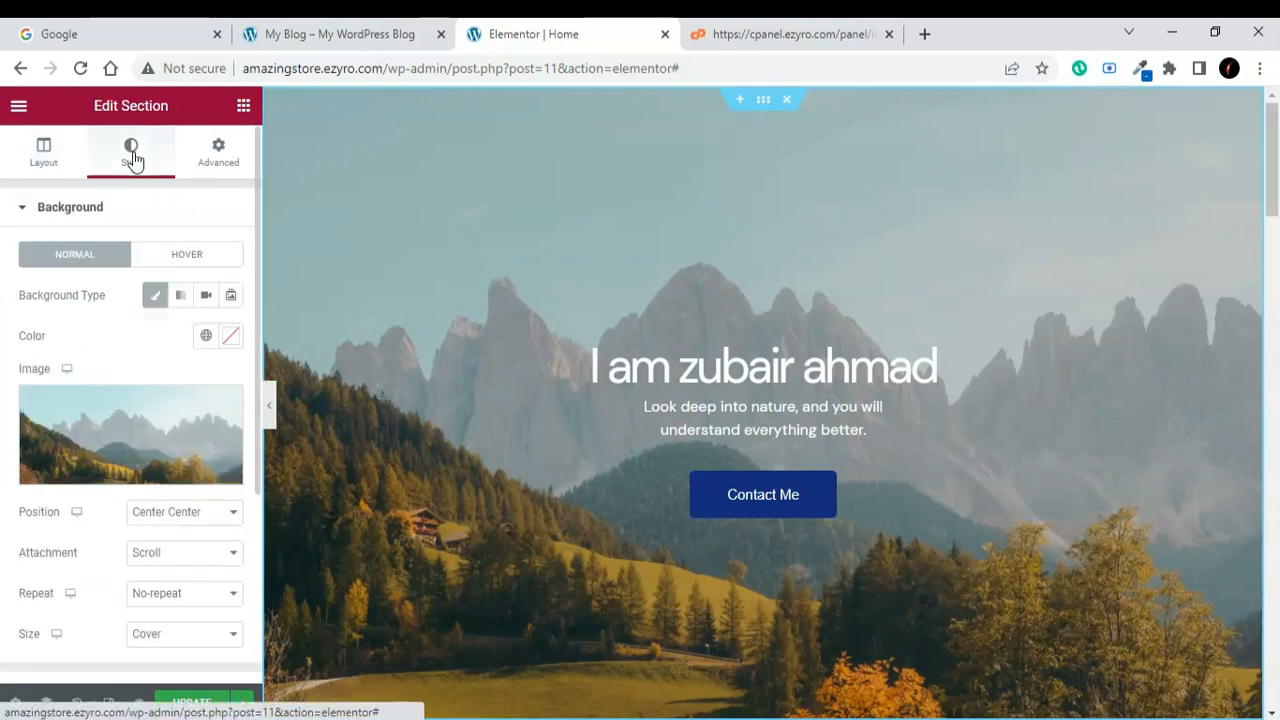
pyautogui.moveTo(131, 443)
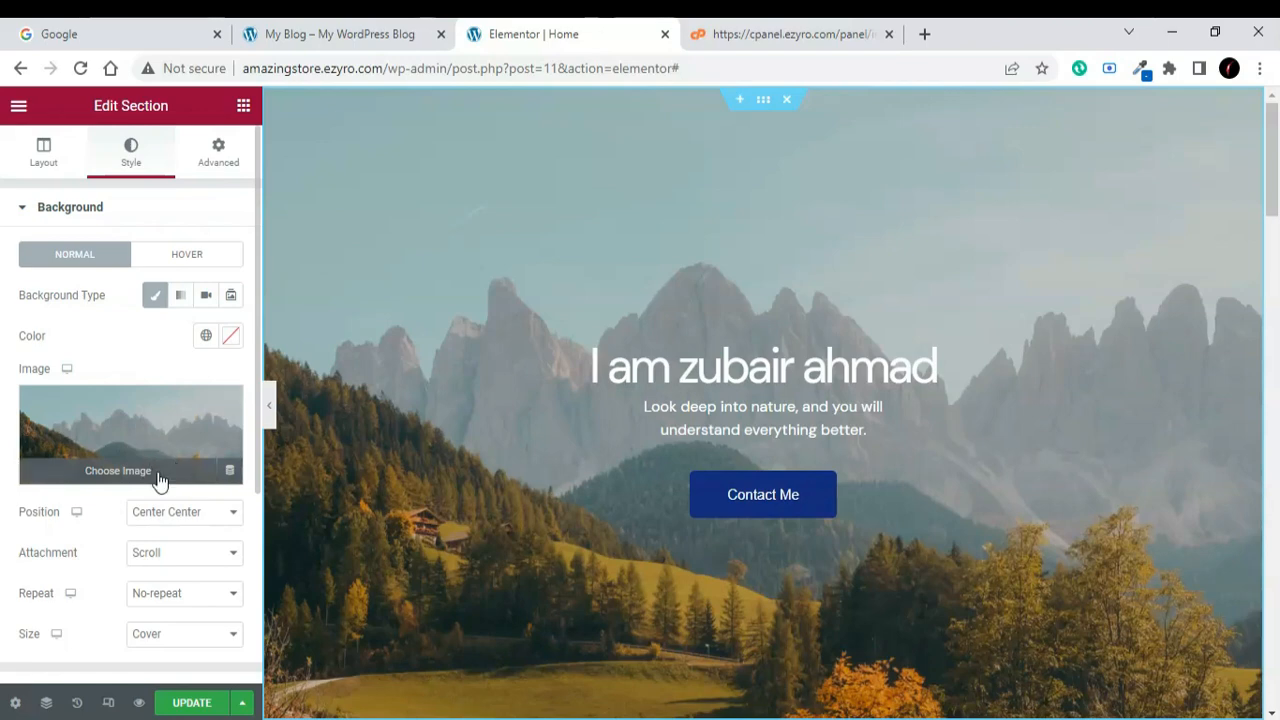
pyautogui.click(158, 472)
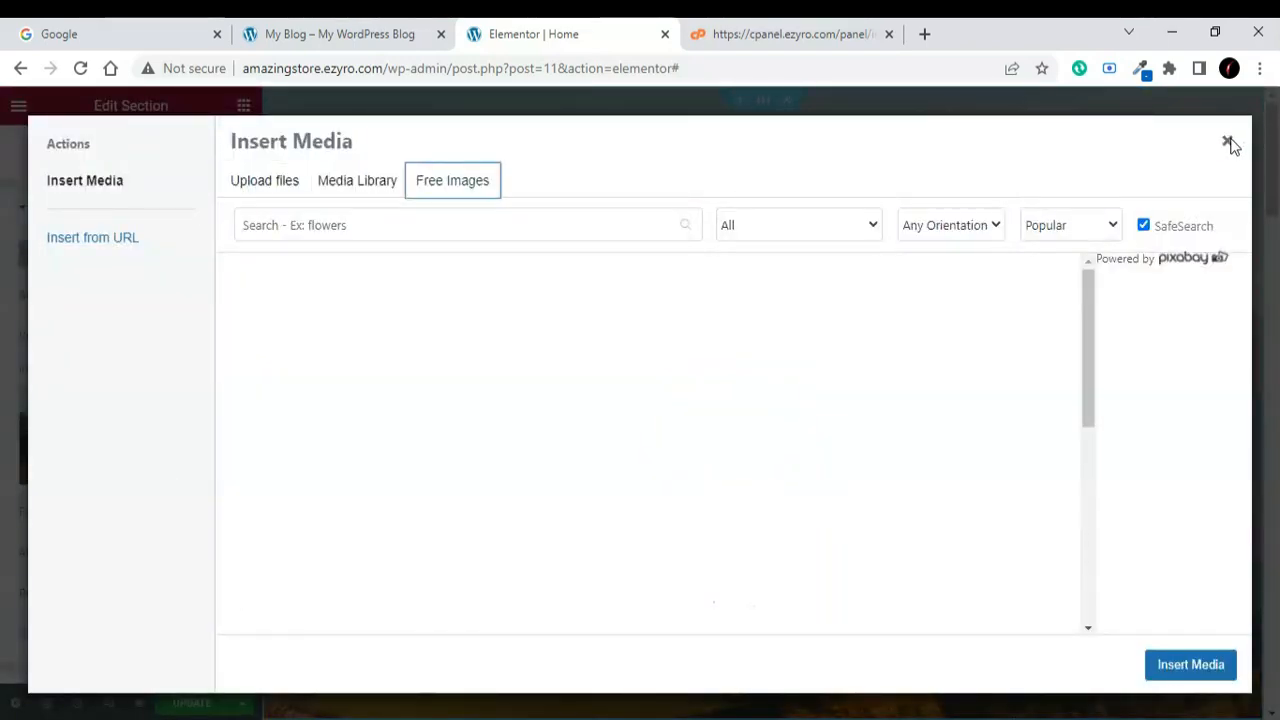
pyautogui.click(1228, 143)
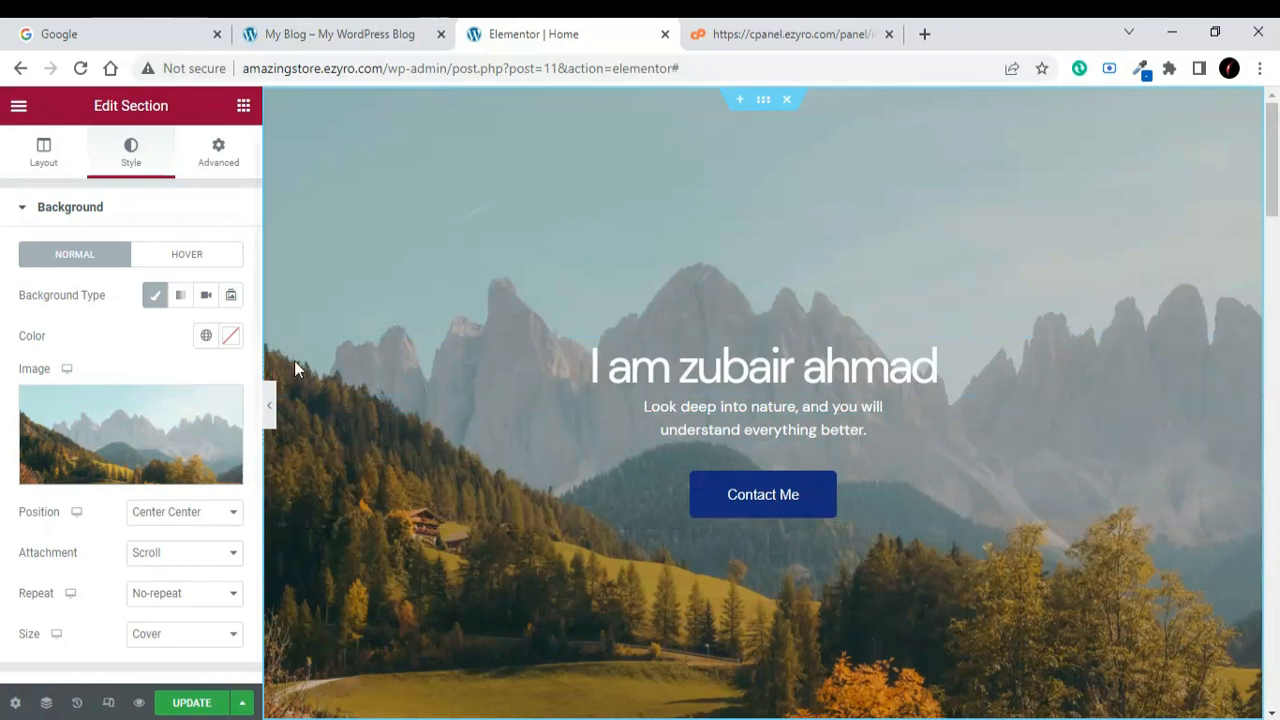
pyautogui.scroll(-5, 485, 360)
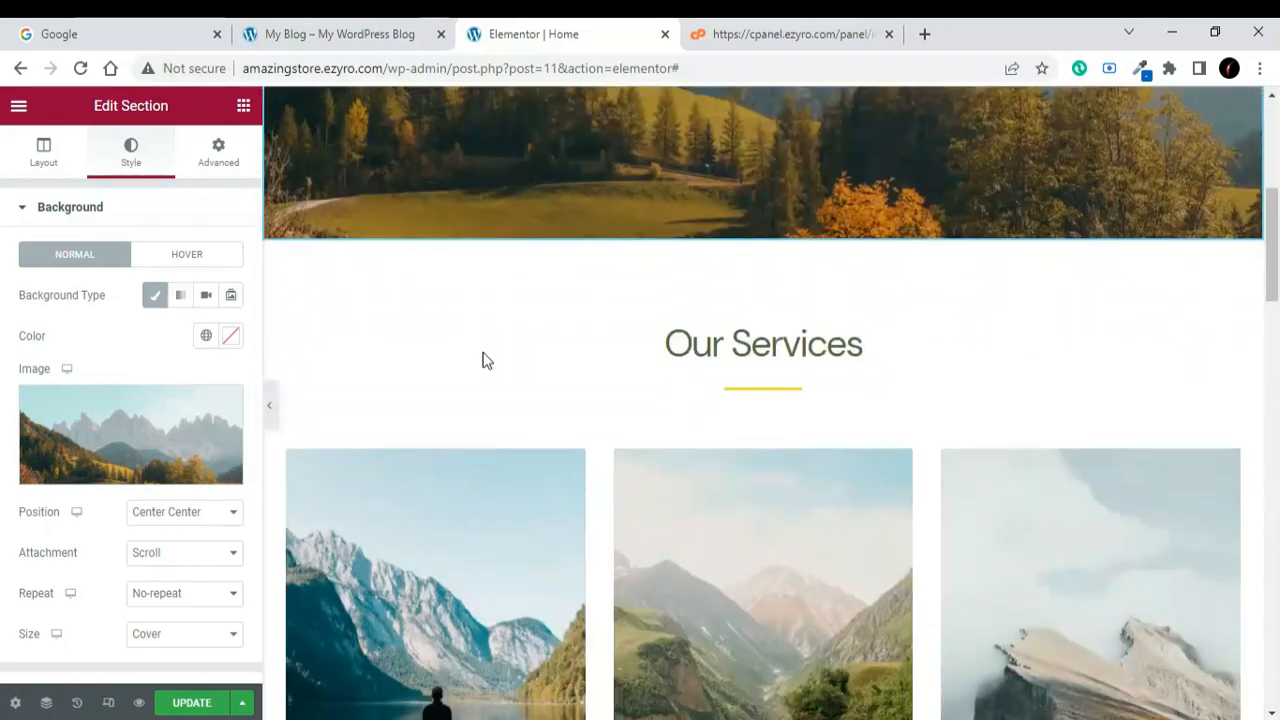
# Review the "Our Services" section, opening the settings of its heading and of the first service image
pyautogui.scroll(-2, 483, 360)
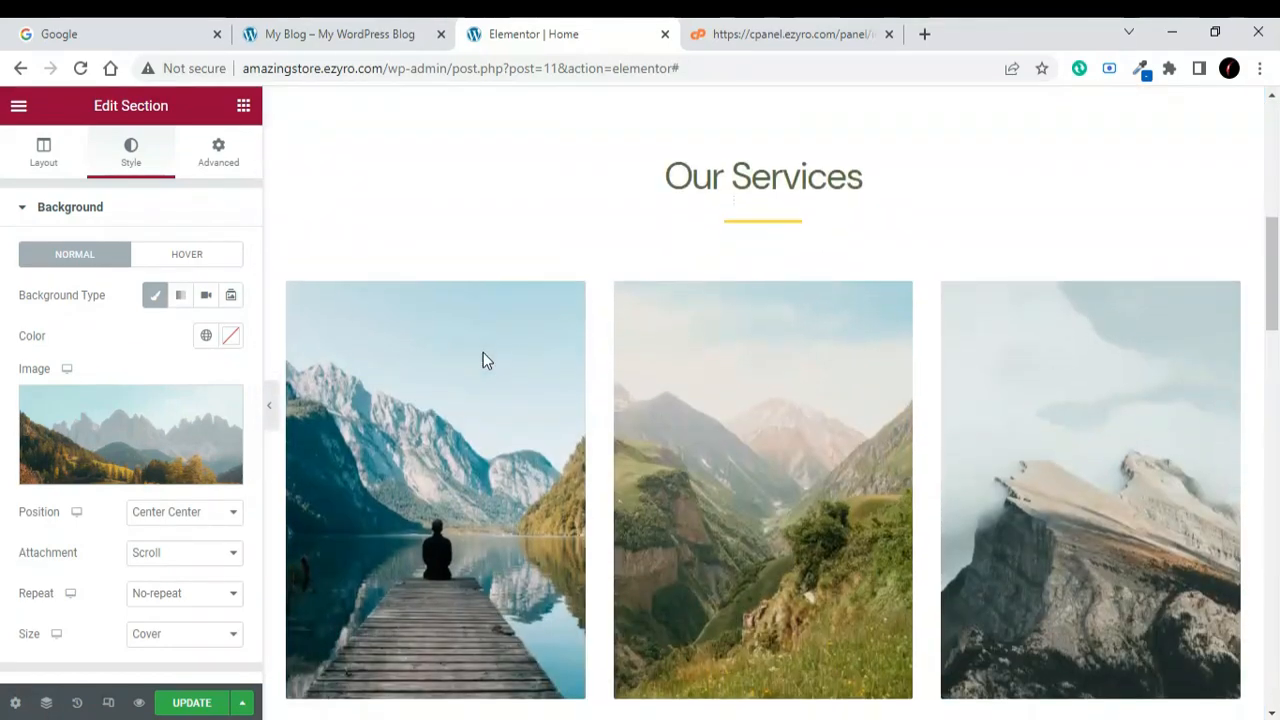
pyautogui.click(800, 175)
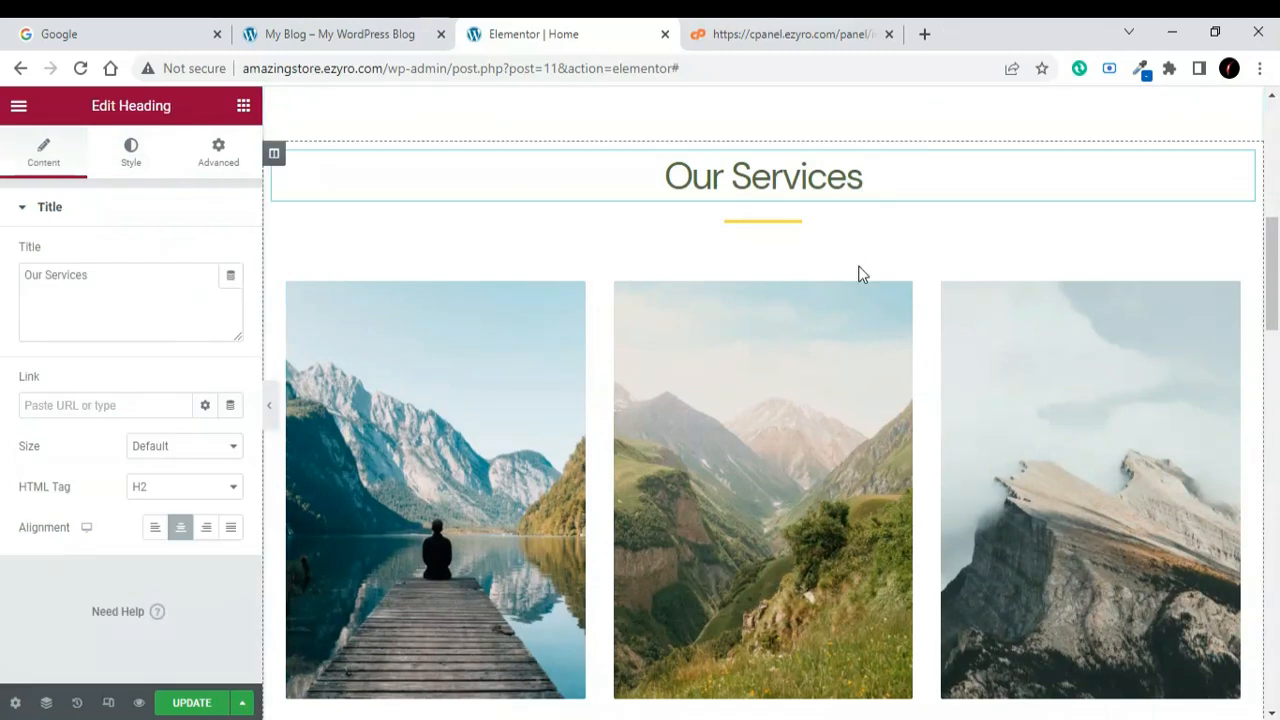
pyautogui.click(494, 501)
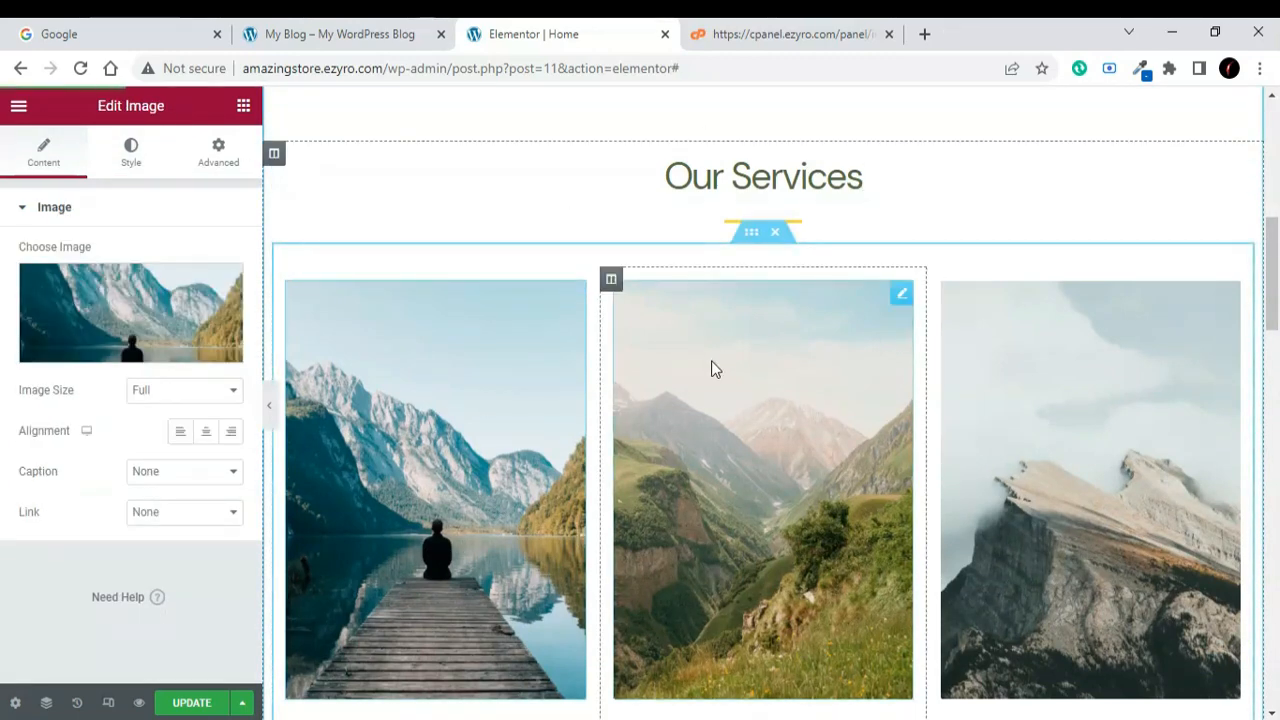
pyautogui.scroll(-2, 626, 564)
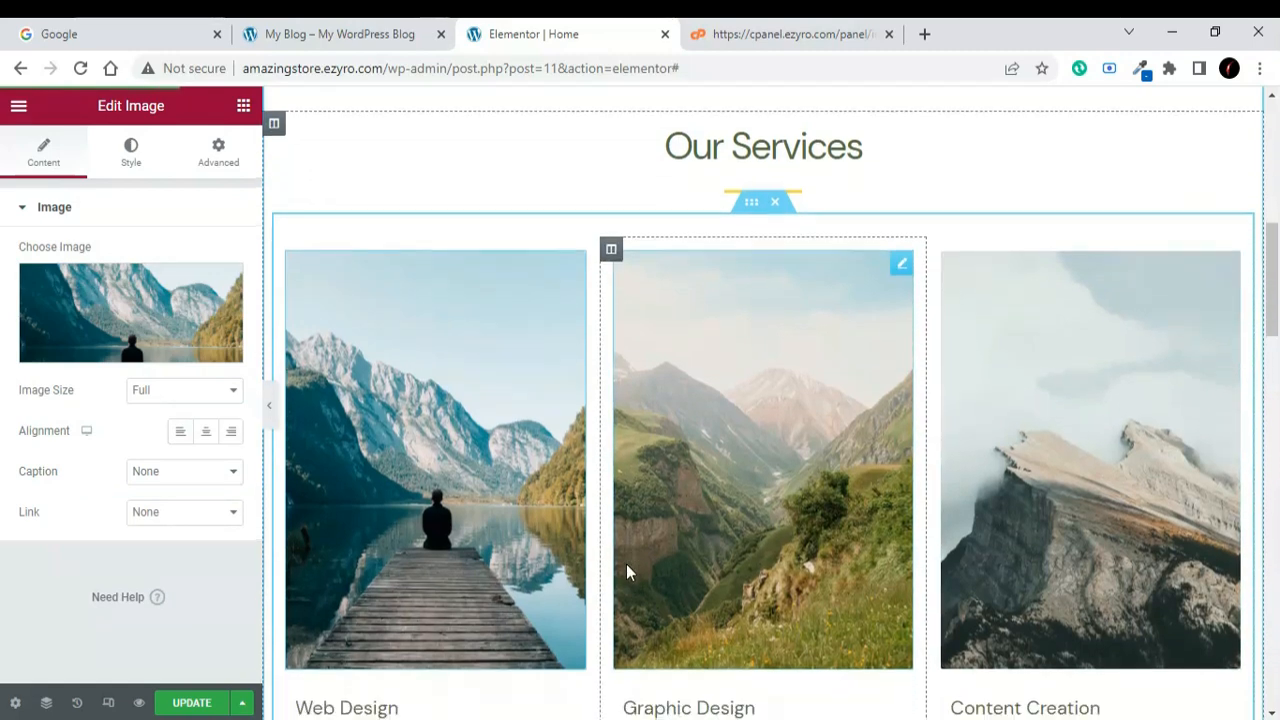
pyautogui.scroll(-2, 626, 570)
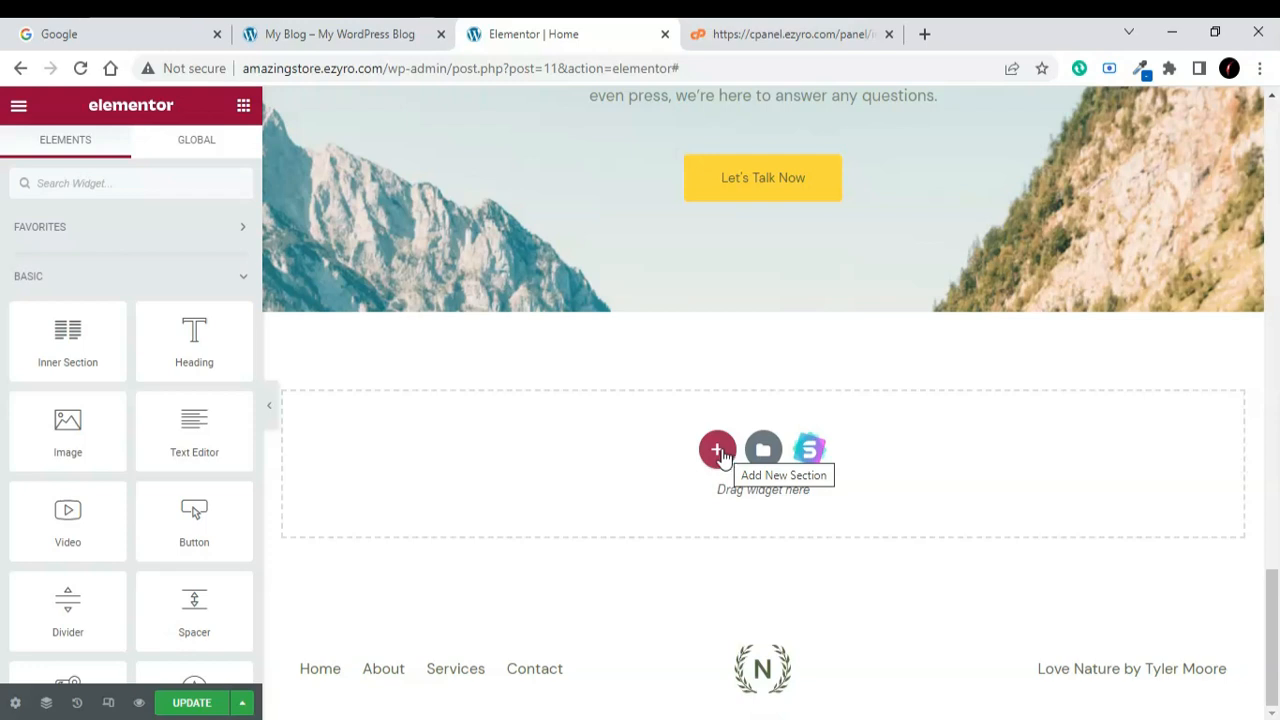
# Add a single-column section at the end of the page, set its content width to Full Width and view its structure and style options
pyautogui.click(720, 452)
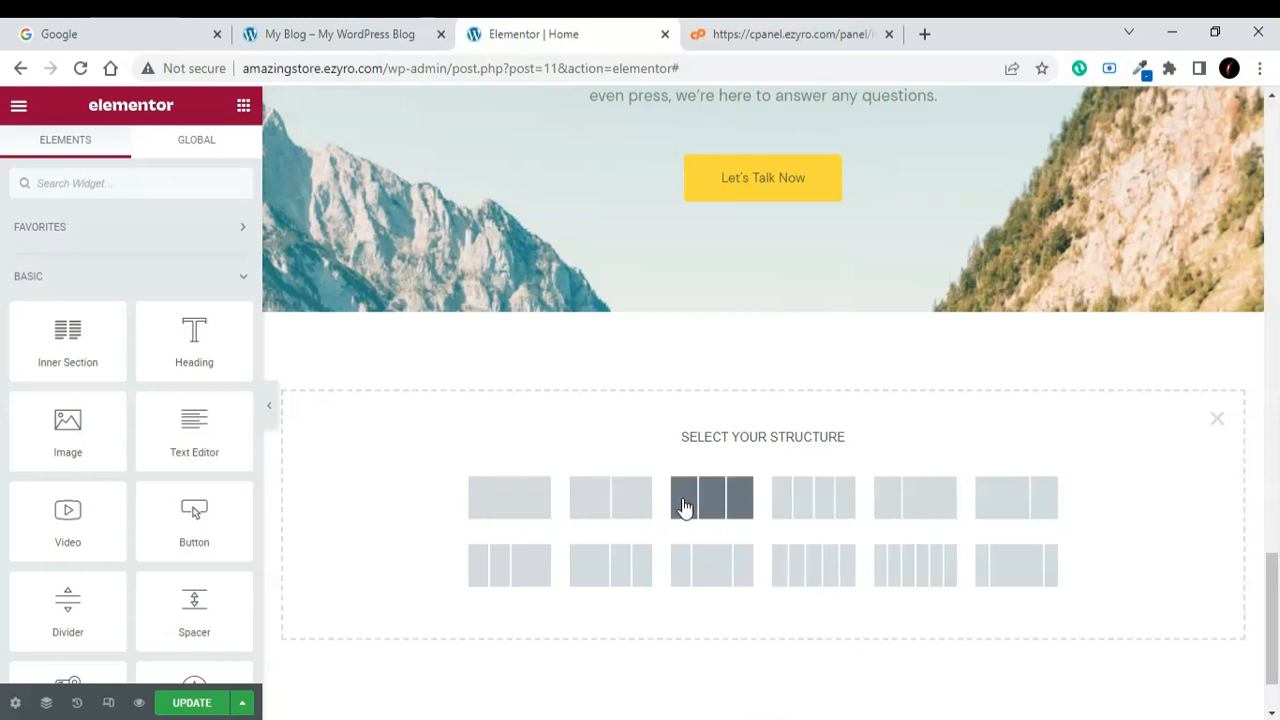
pyautogui.scroll(-1, 512, 462)
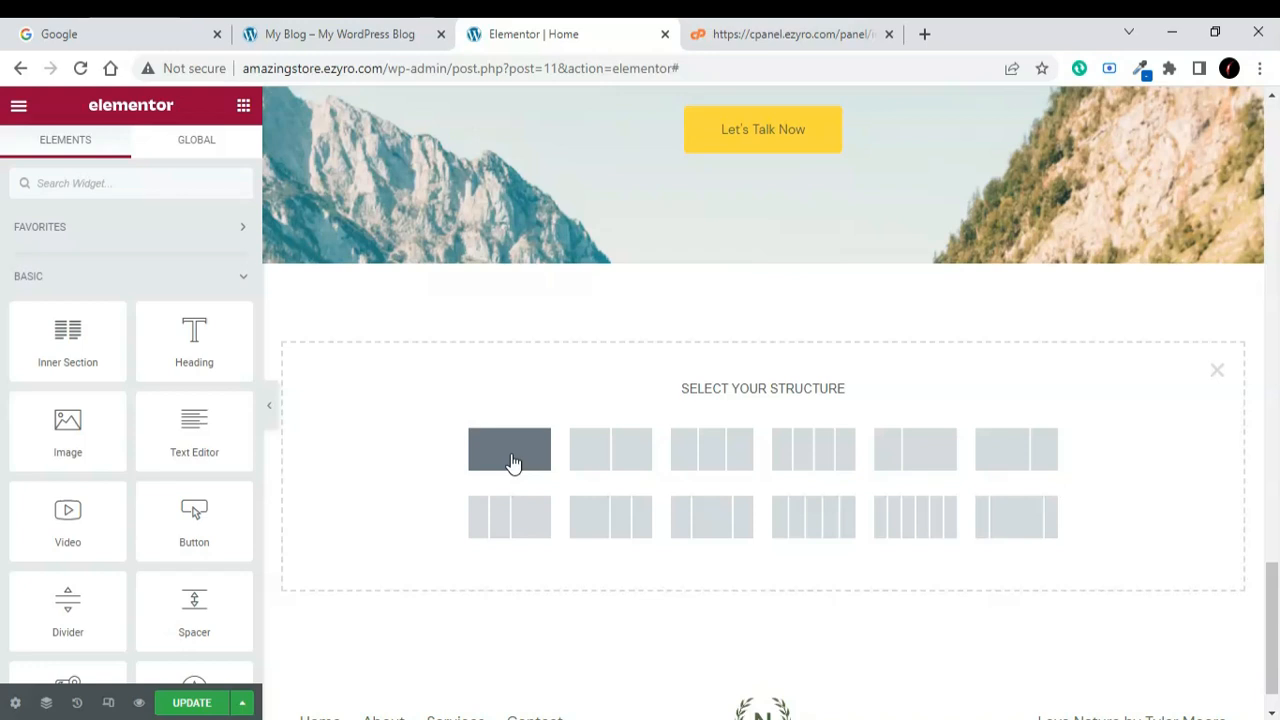
pyautogui.click(512, 462)
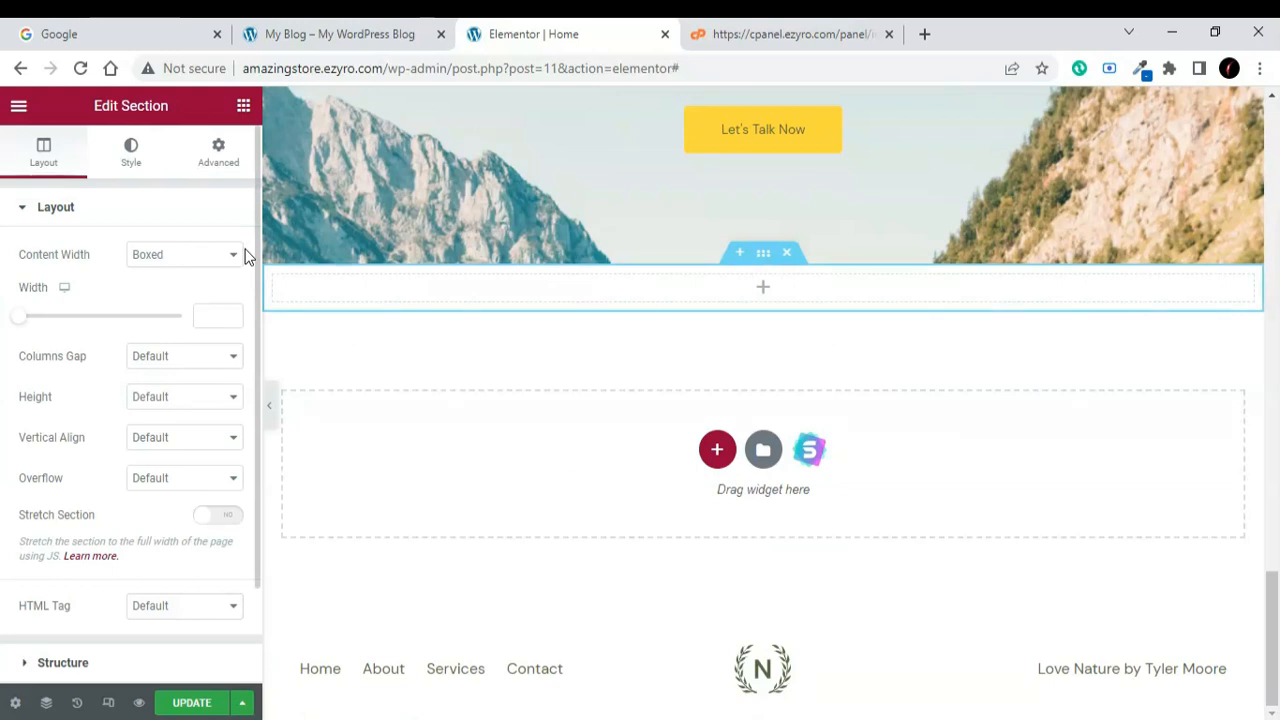
pyautogui.click(209, 257)
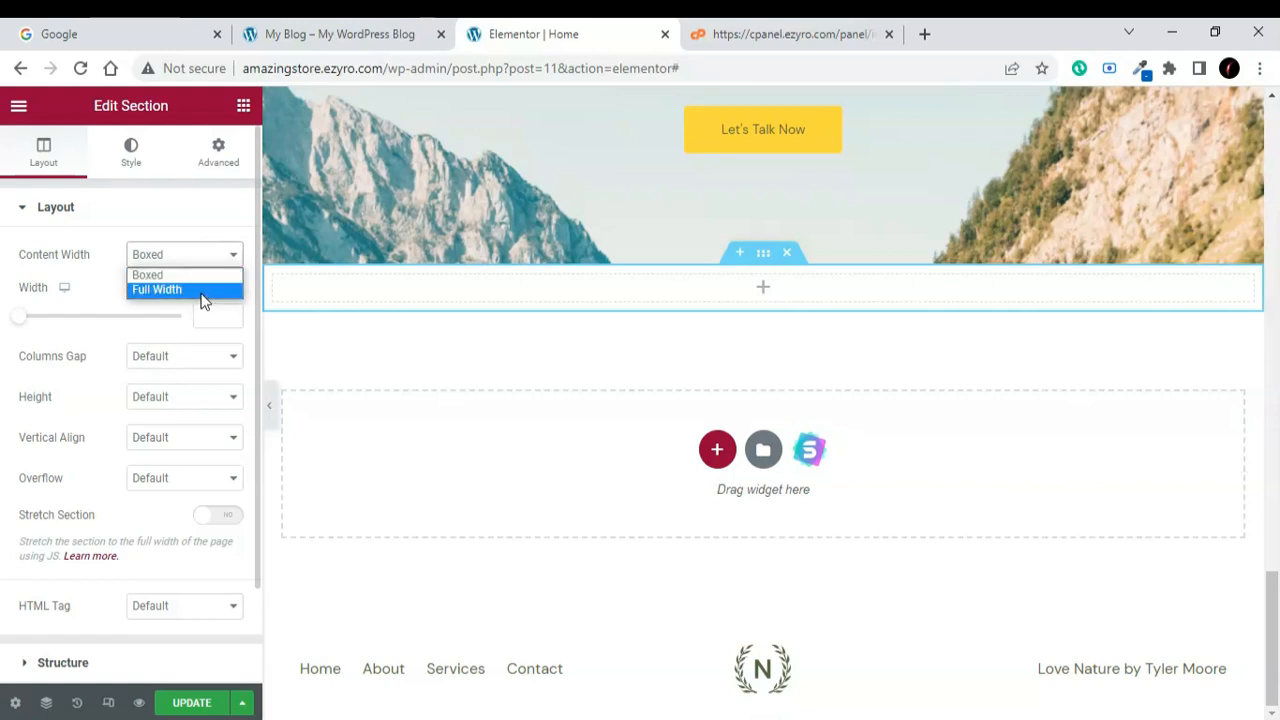
pyautogui.click(203, 301)
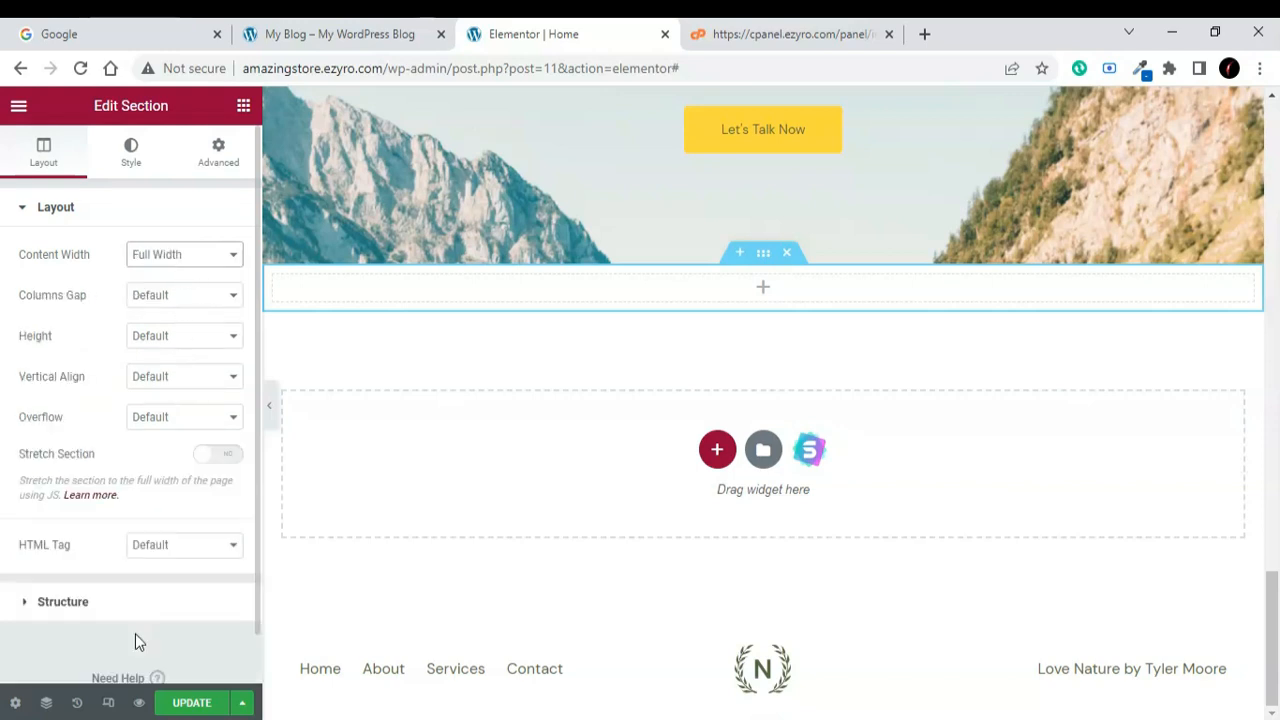
pyautogui.click(63, 601)
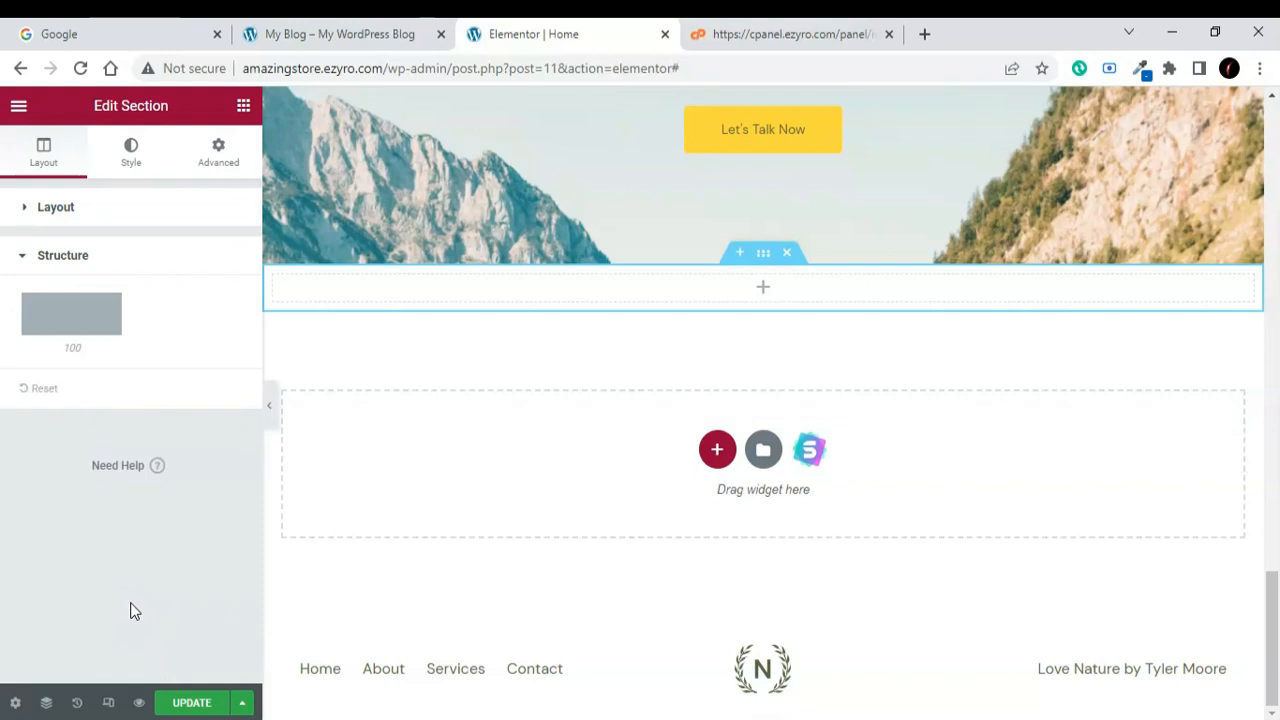
pyautogui.click(124, 160)
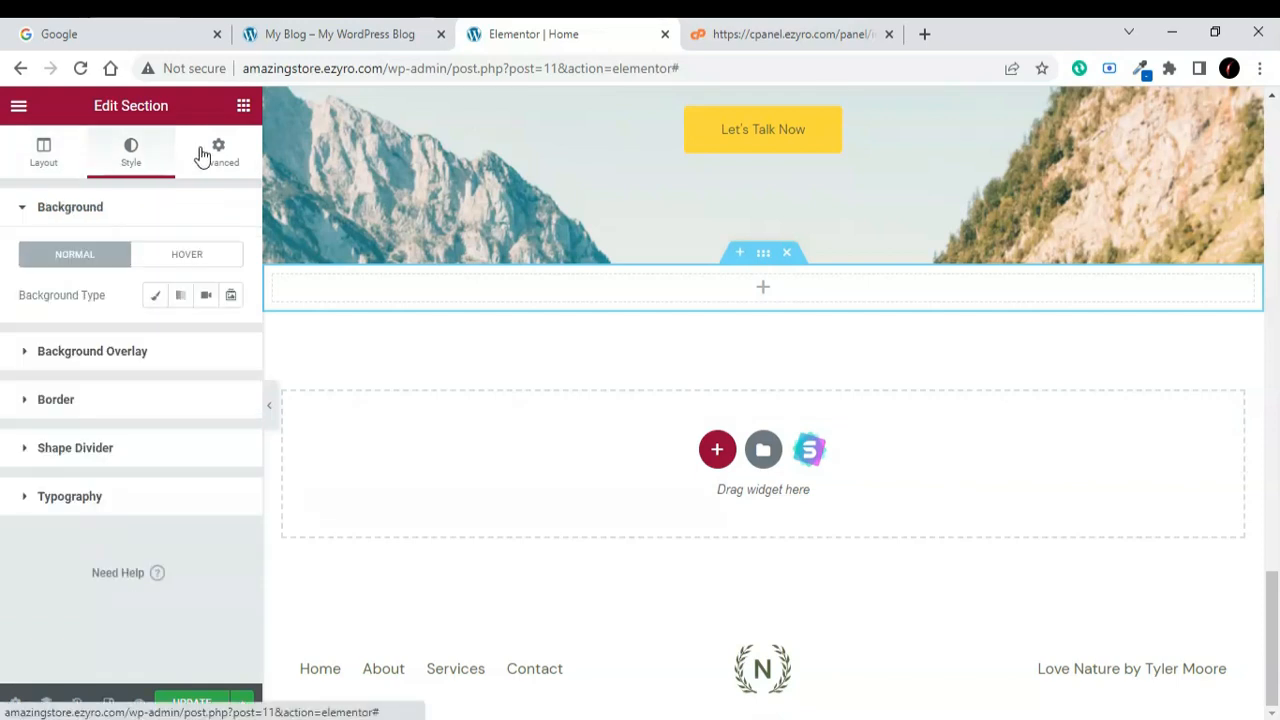
# Place a Video widget in the new full-width section and check it on the page
pyautogui.click(243, 107)
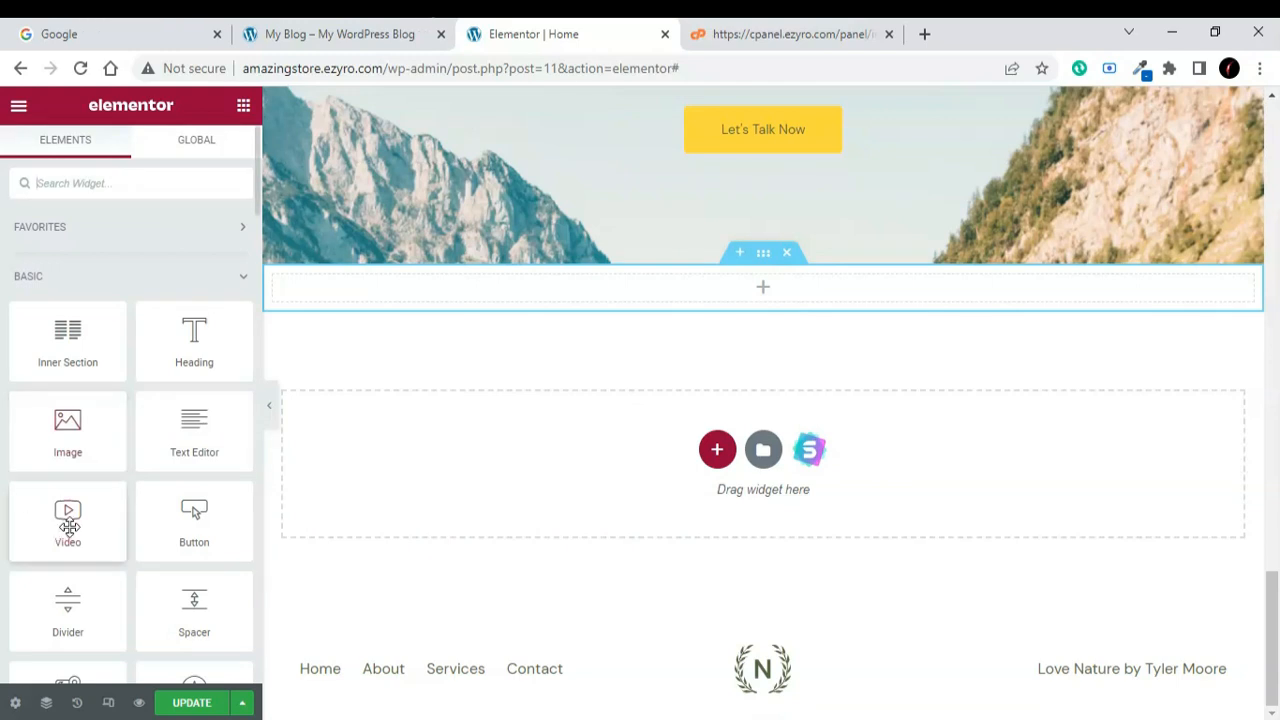
pyautogui.moveTo(68, 527); pyautogui.dragTo(514, 306)
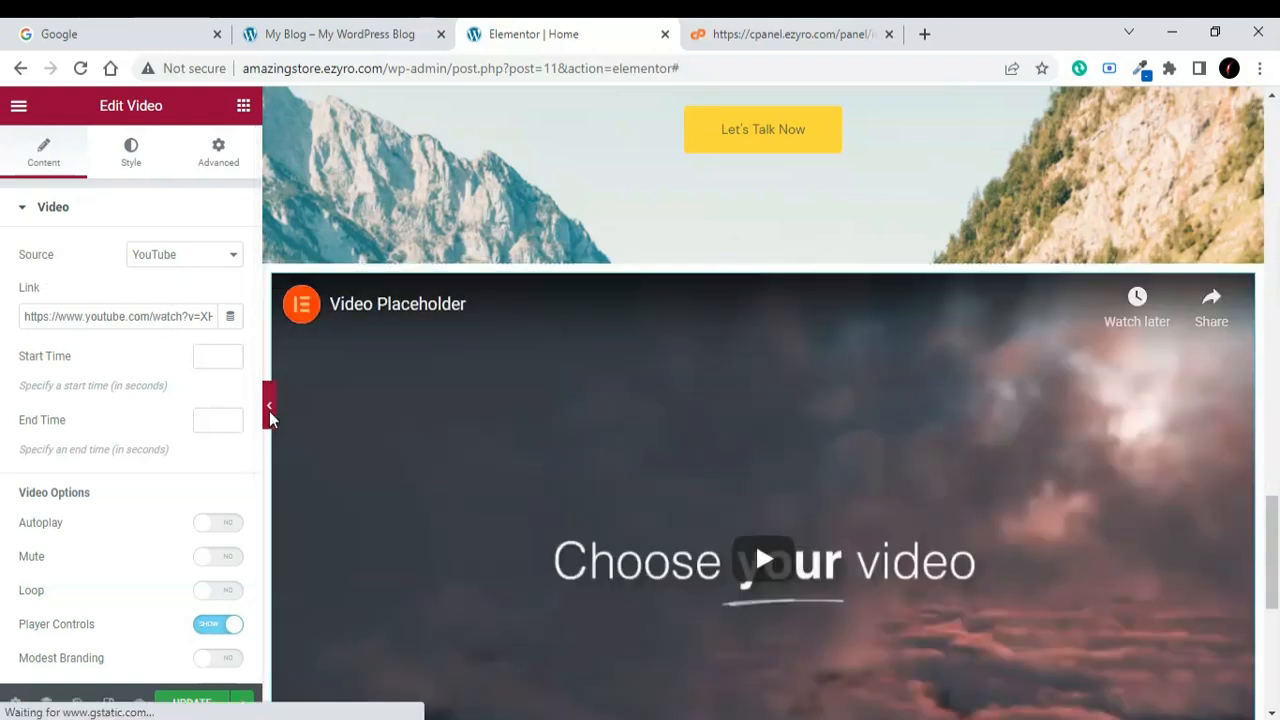
pyautogui.scroll(-3, 693, 362)
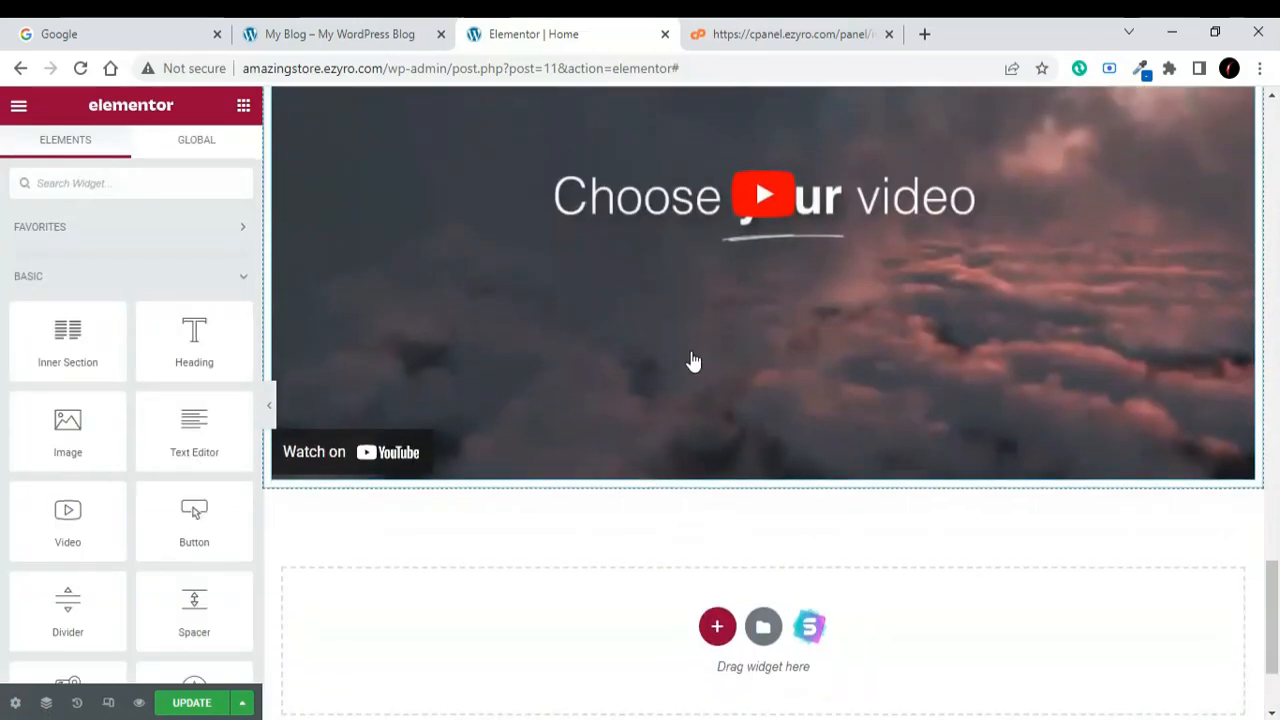
pyautogui.scroll(-2, 693, 362)
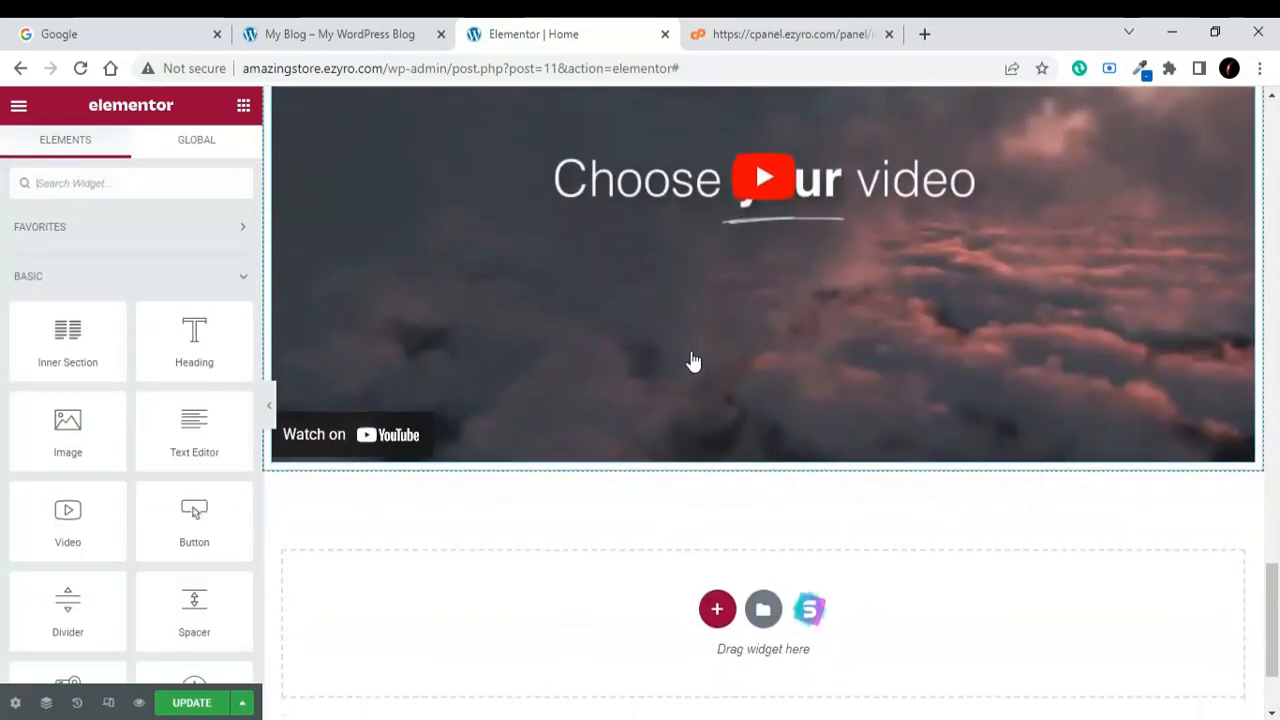
pyautogui.scroll(5, 693, 362)
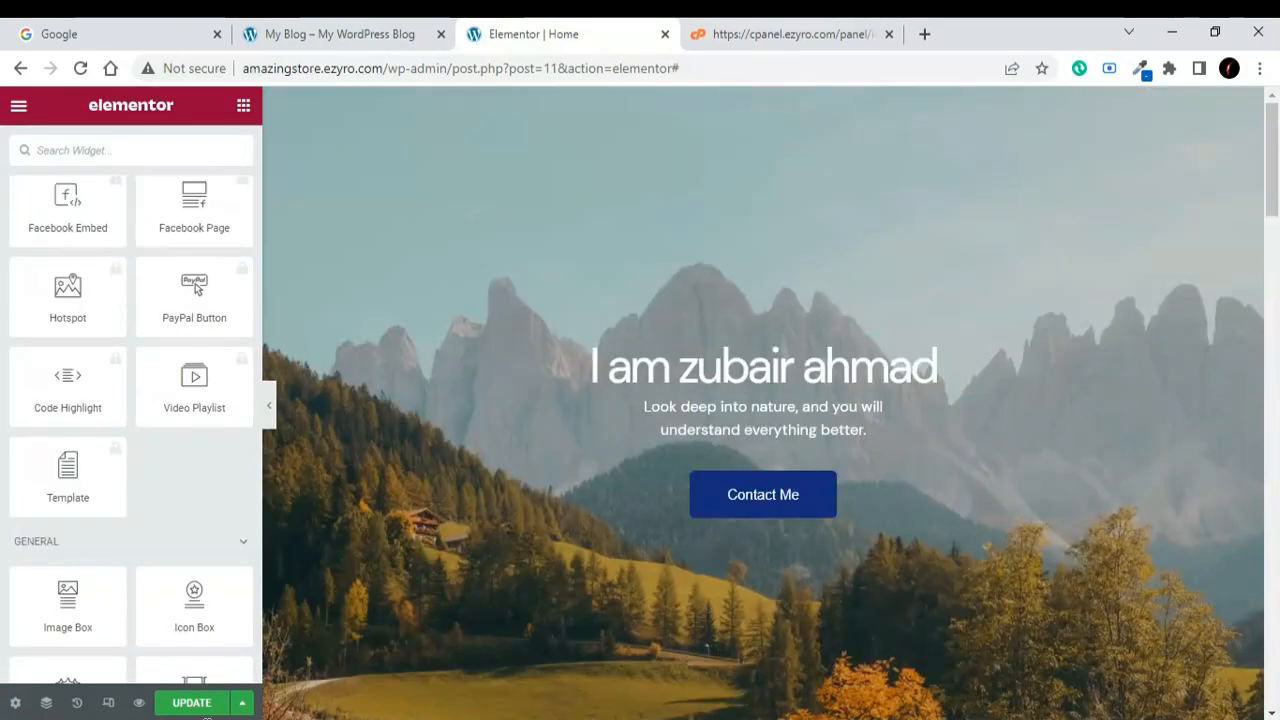
# Reload the live site and review the updated home page from the hero section down to the video
pyautogui.click(371, 23)
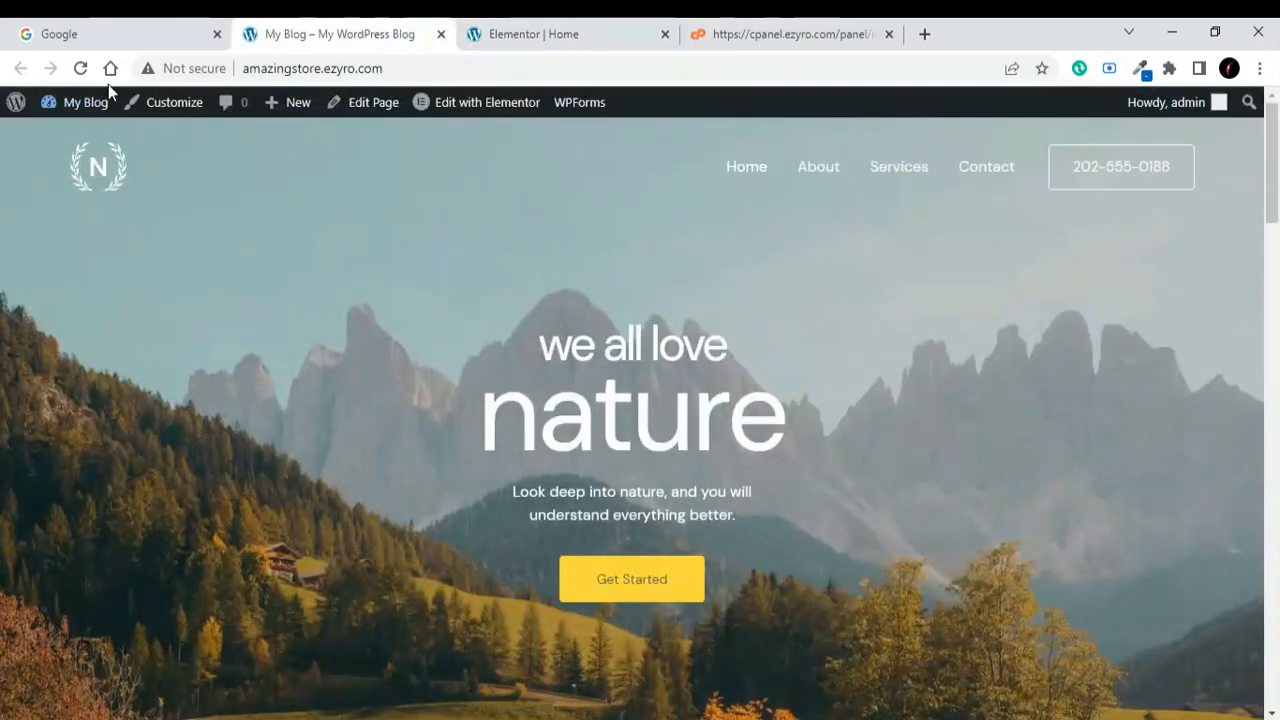
pyautogui.click(82, 70)
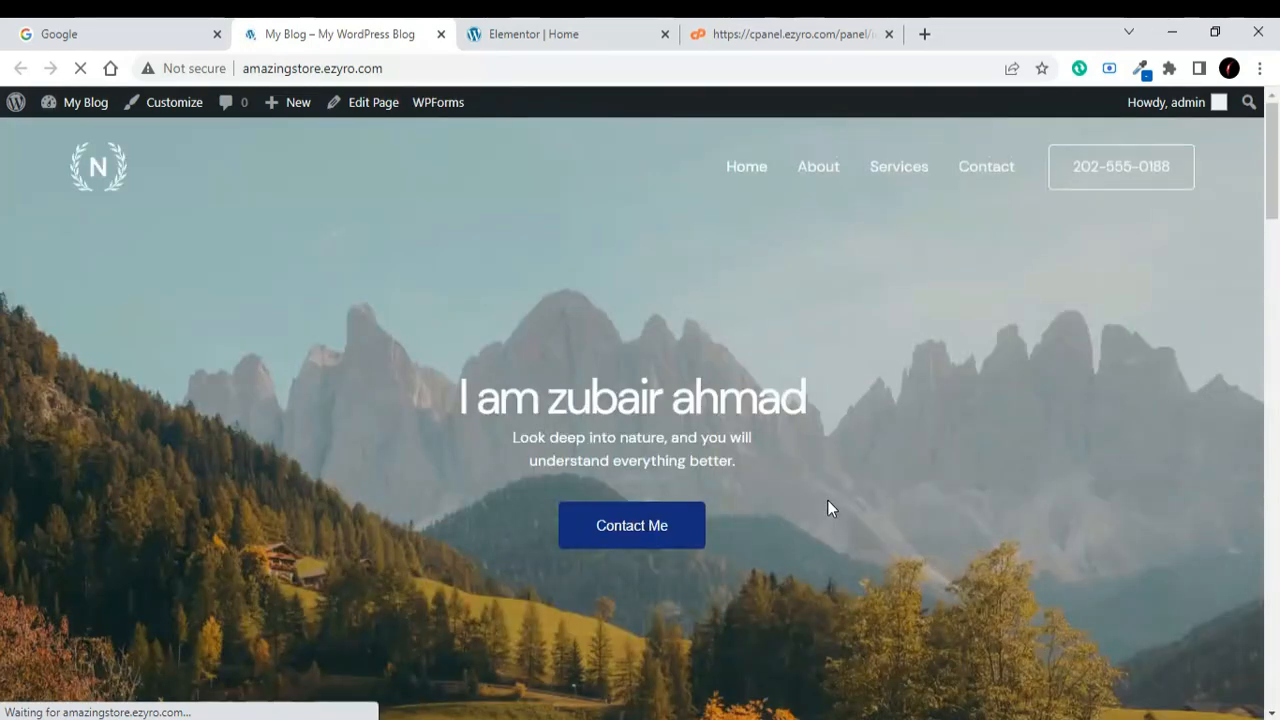
pyautogui.scroll(-1, 827, 508)
pyautogui.scroll(1, 827, 508)
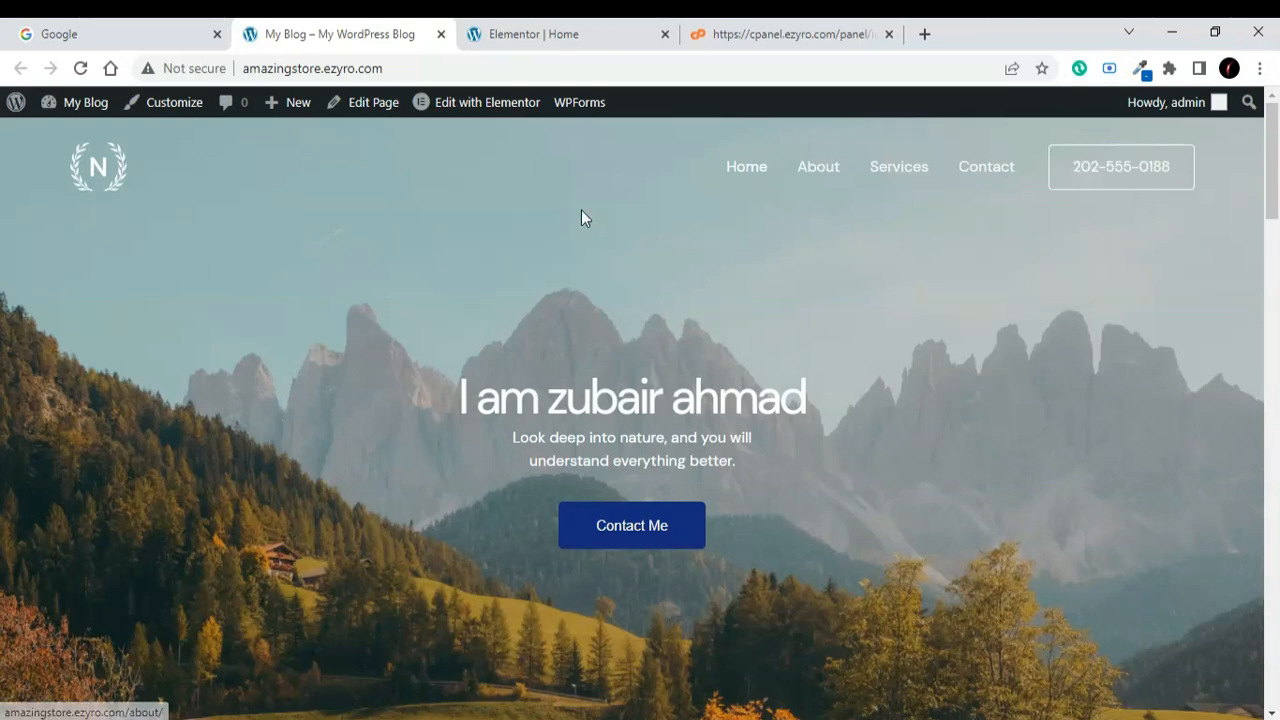
pyautogui.scroll(-20, 949, 410)
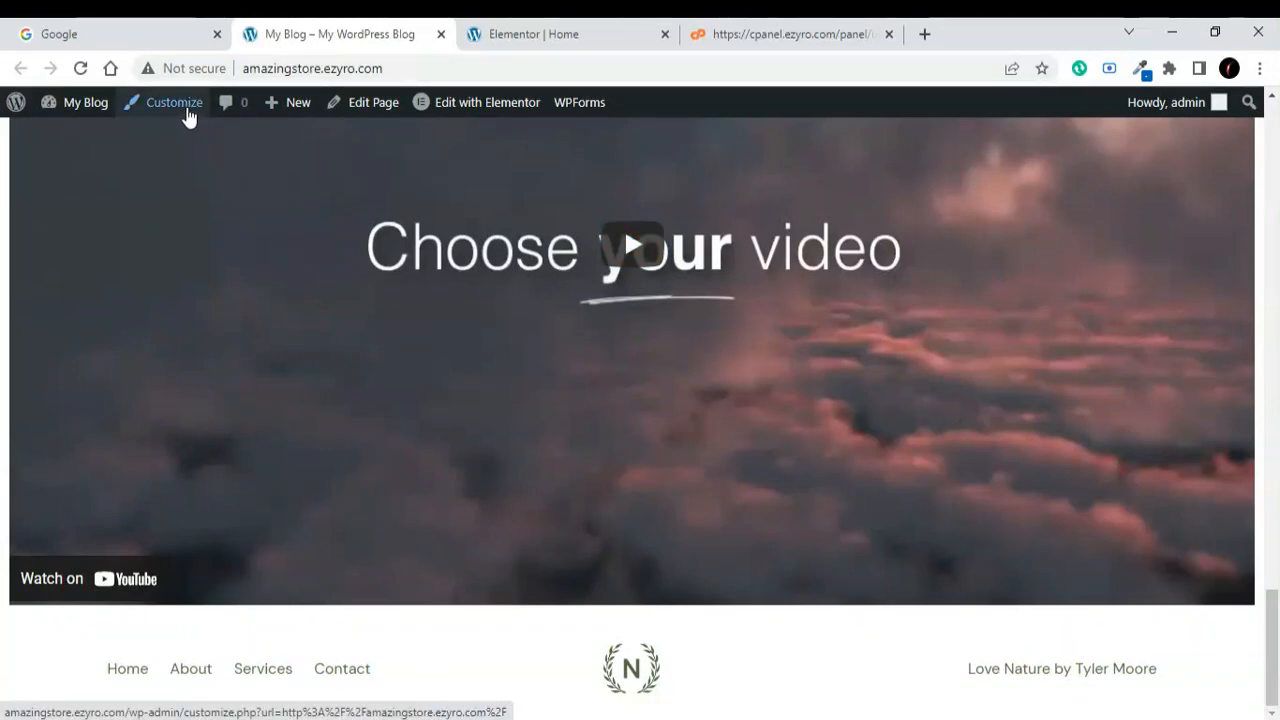
# Open the site customizer's Header Builder and view the Transparent Header's logo settings
pyautogui.click(188, 114)
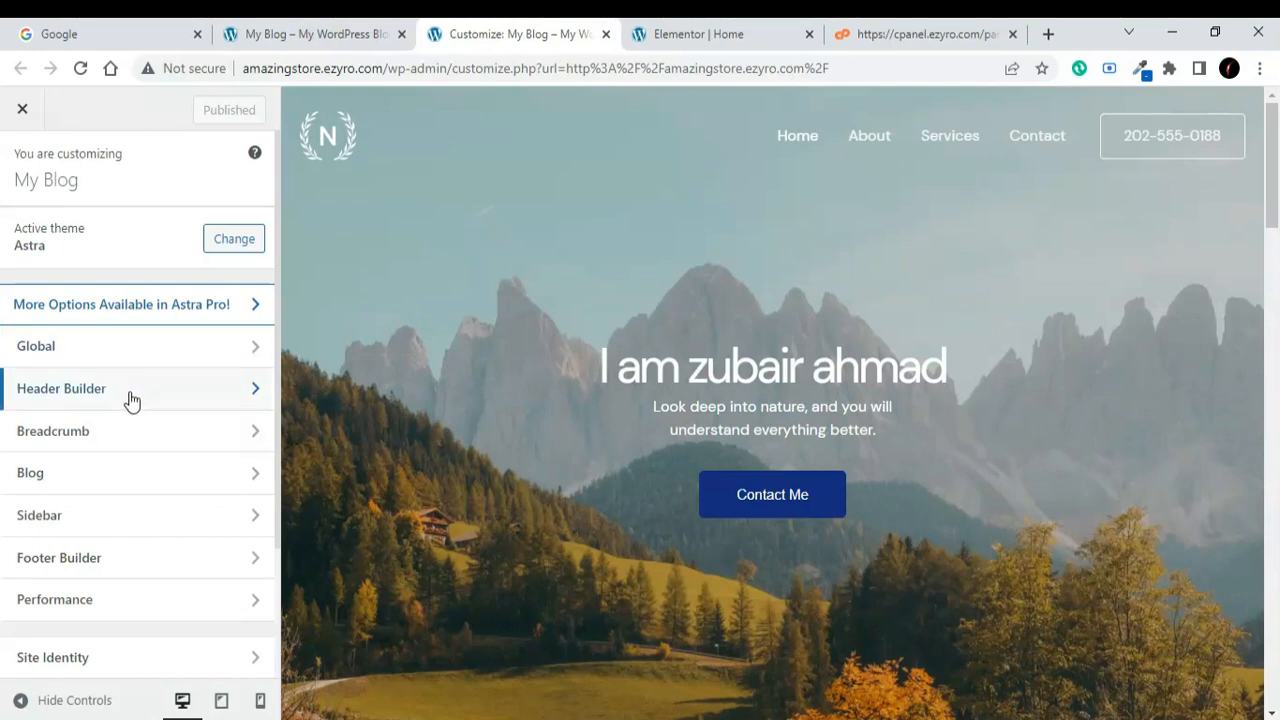
pyautogui.click(132, 401)
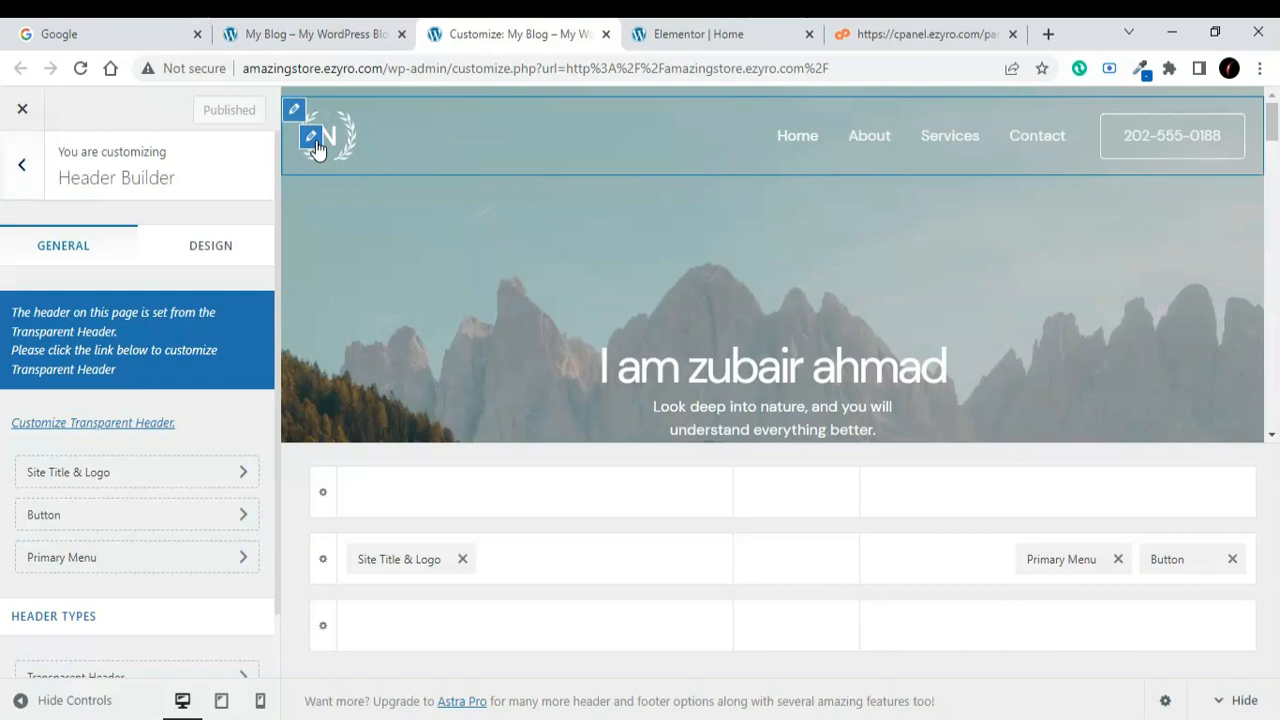
pyautogui.click(314, 145)
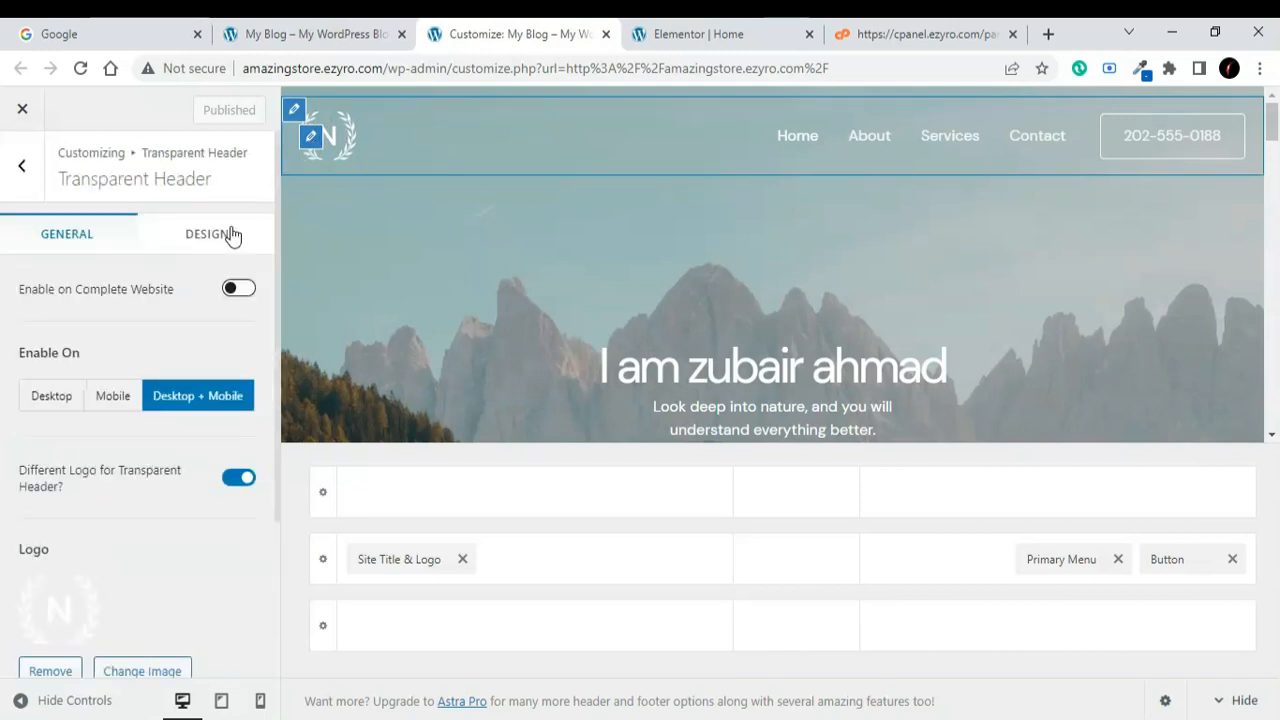
pyautogui.scroll(-2, 165, 484)
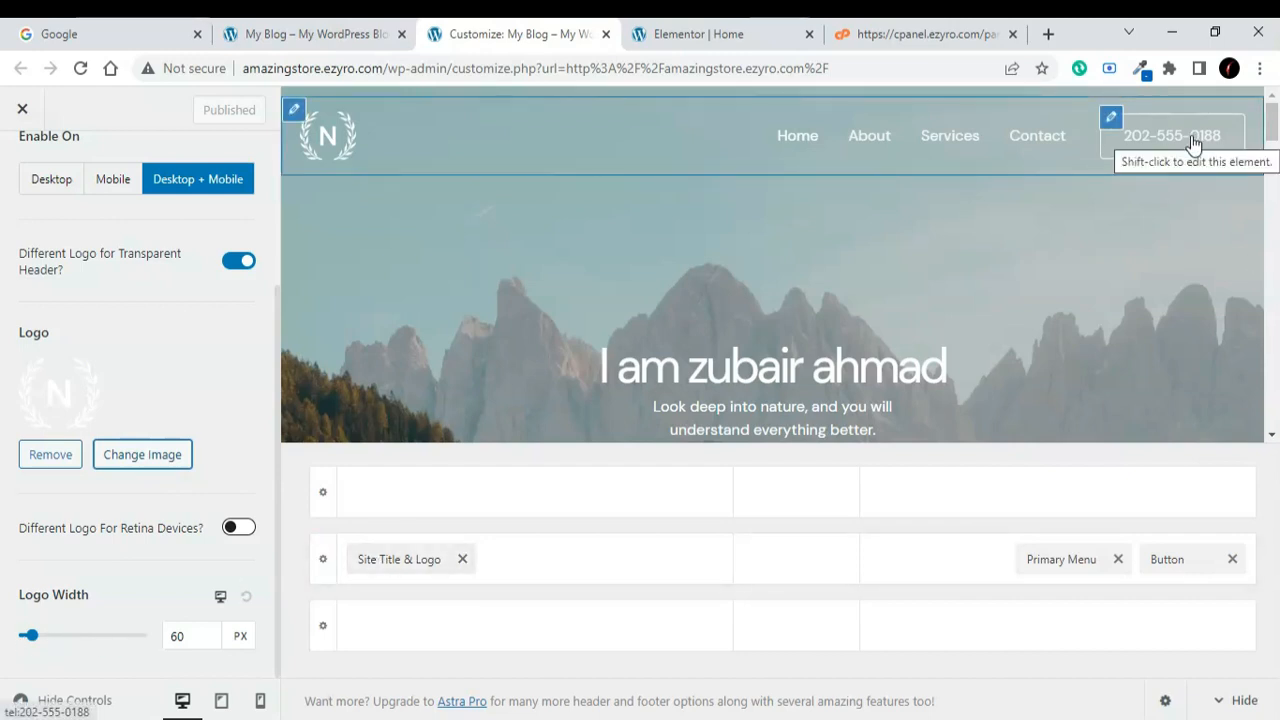
# Replace the phone number on the header button with the text "contact Me"
pyautogui.click(1116, 127)
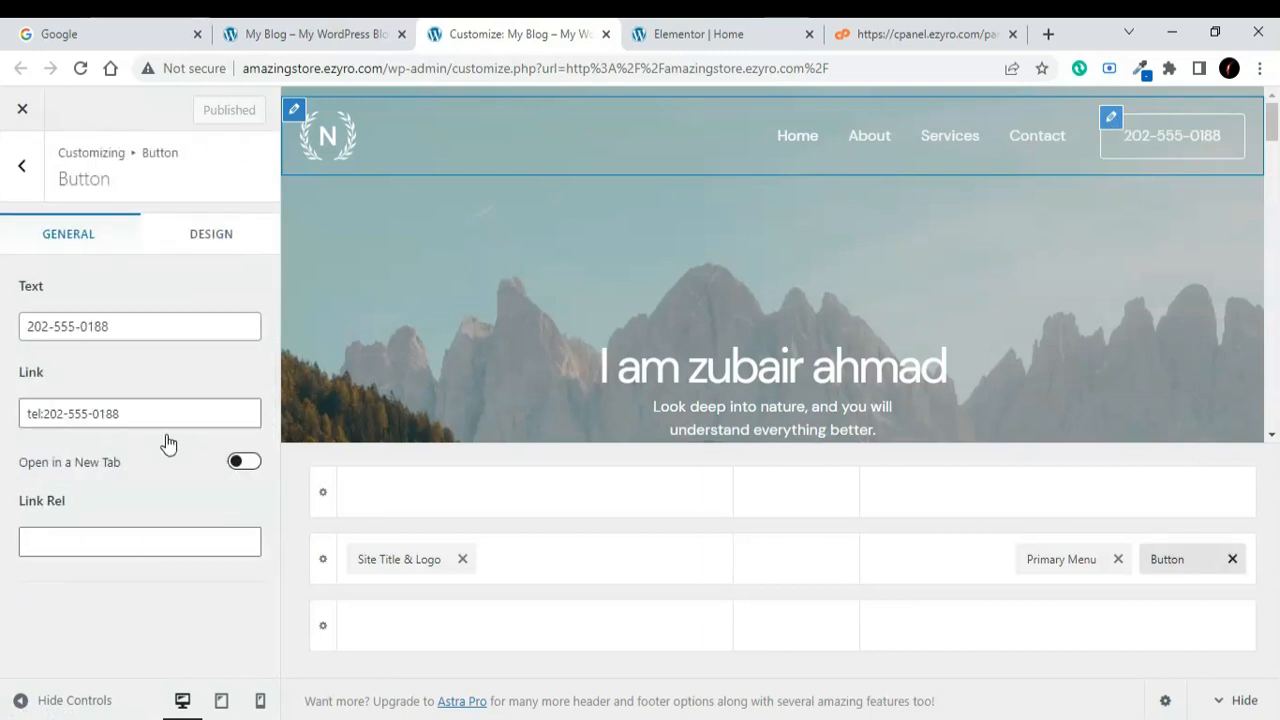
pyautogui.moveTo(136, 334); pyautogui.dragTo(3, 368)
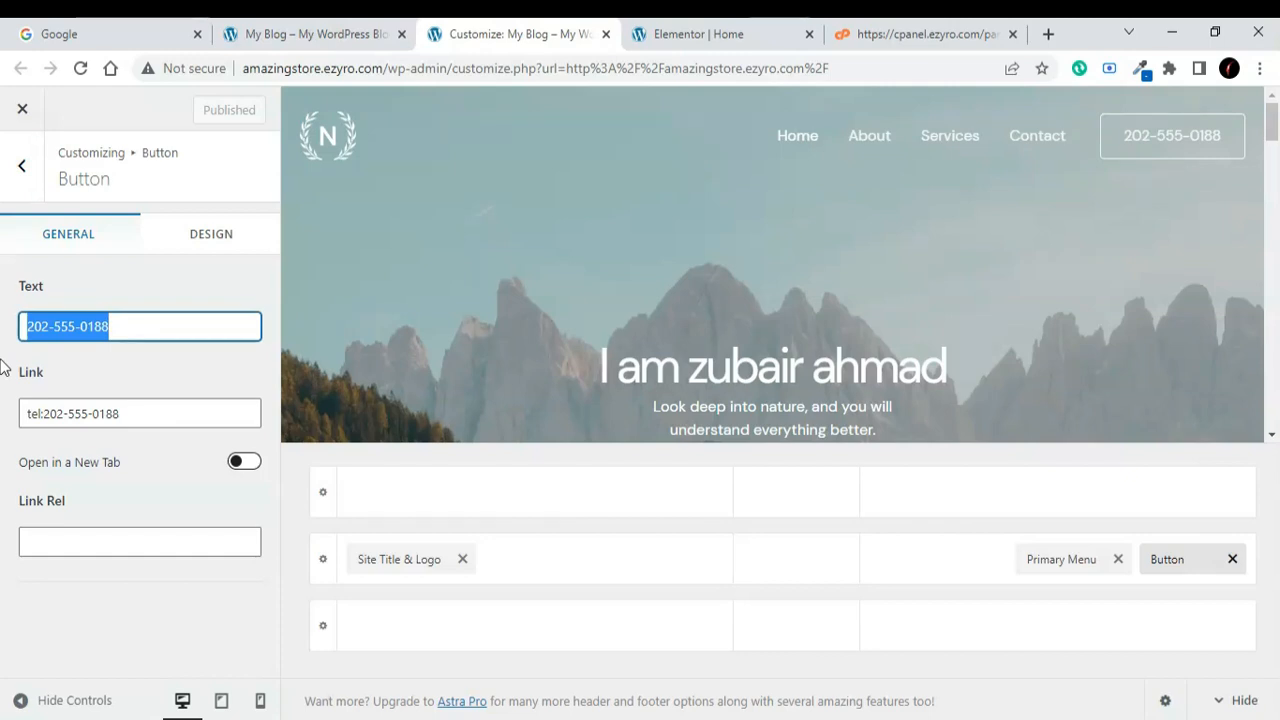
pyautogui.press('BackSpace')
pyautogui.write('c')
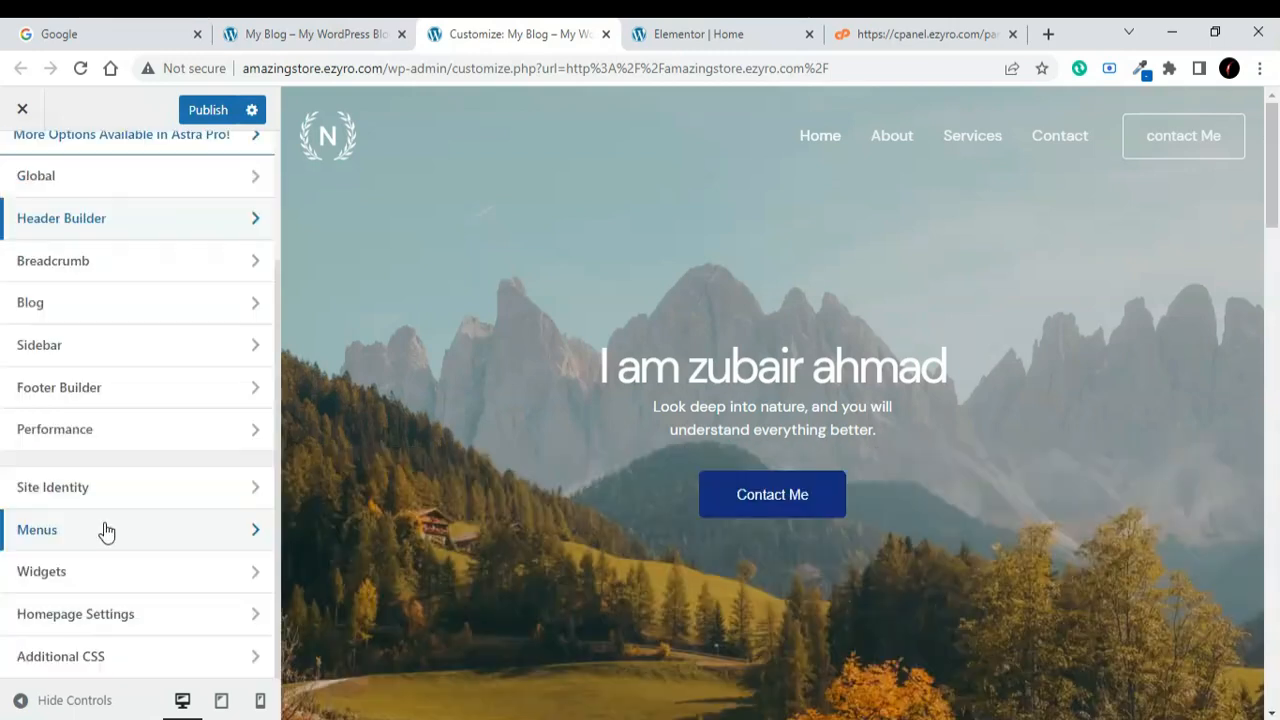
# Remove the Contact item from the site's Main Menu
pyautogui.click(106, 530)
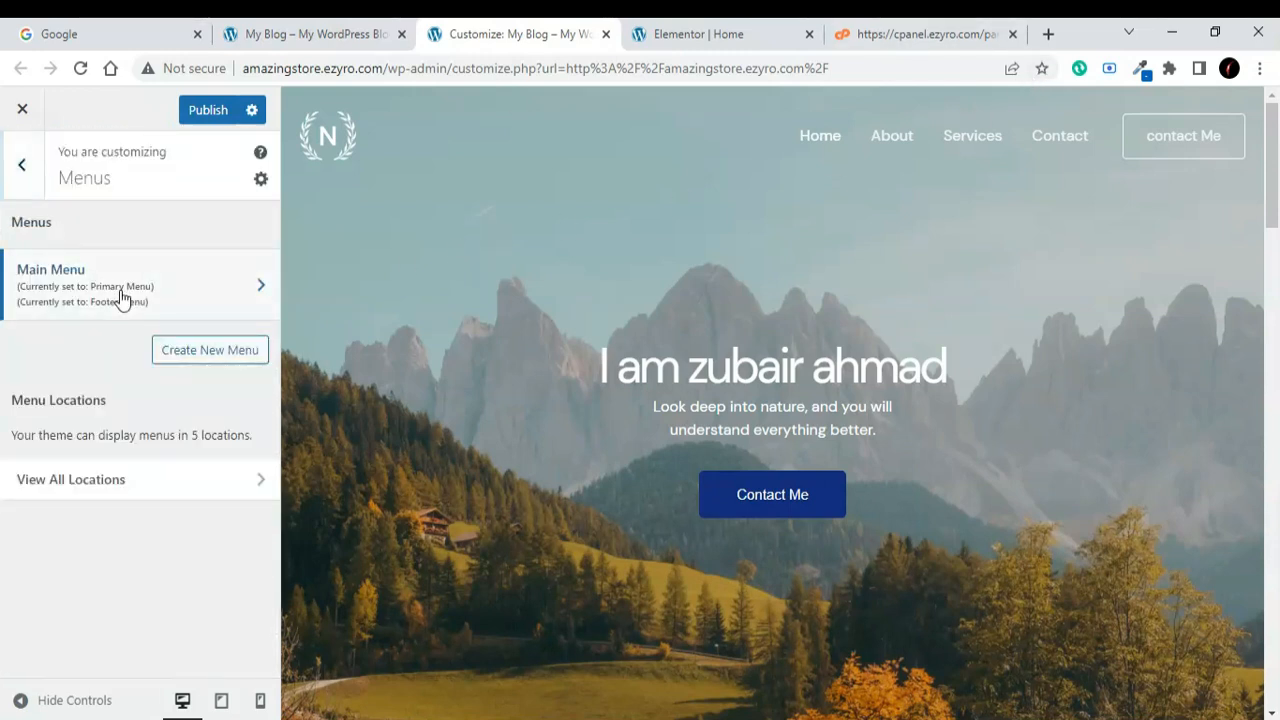
pyautogui.click(120, 299)
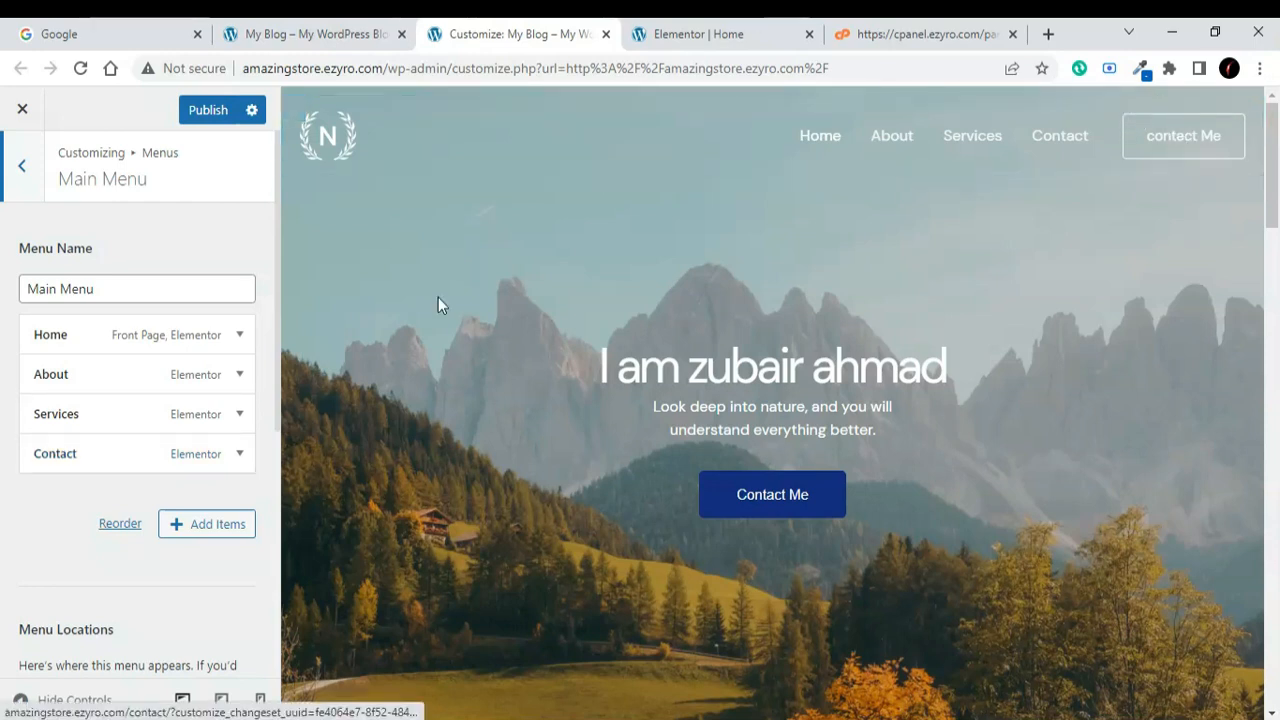
pyautogui.click(239, 456)
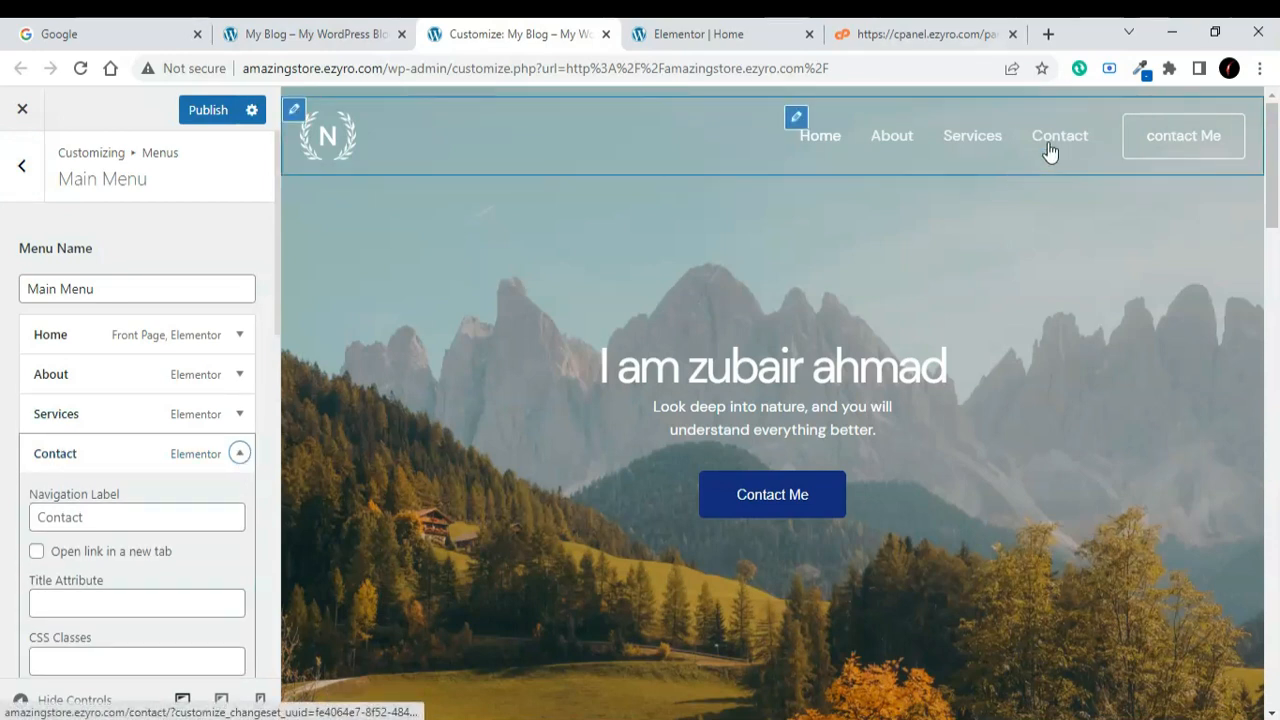
pyautogui.scroll(-1, 111, 466)
pyautogui.scroll(-2, 111, 466)
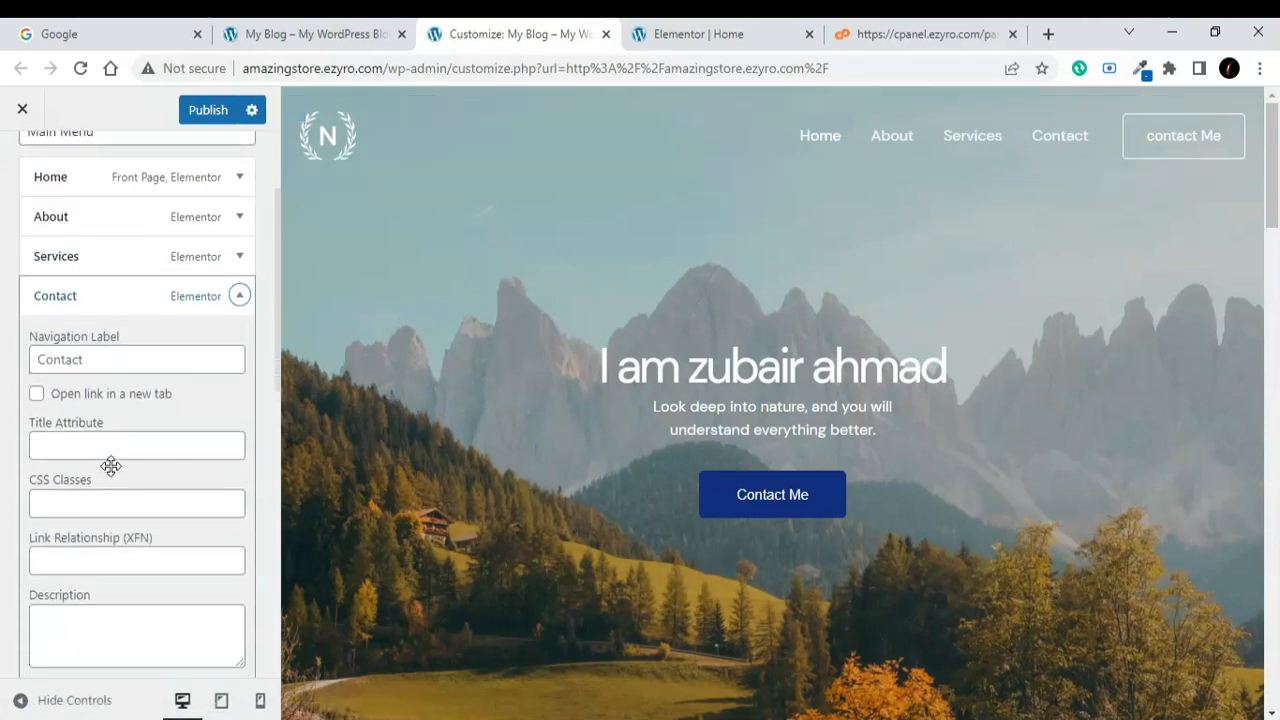
pyautogui.scroll(-3, 141, 527)
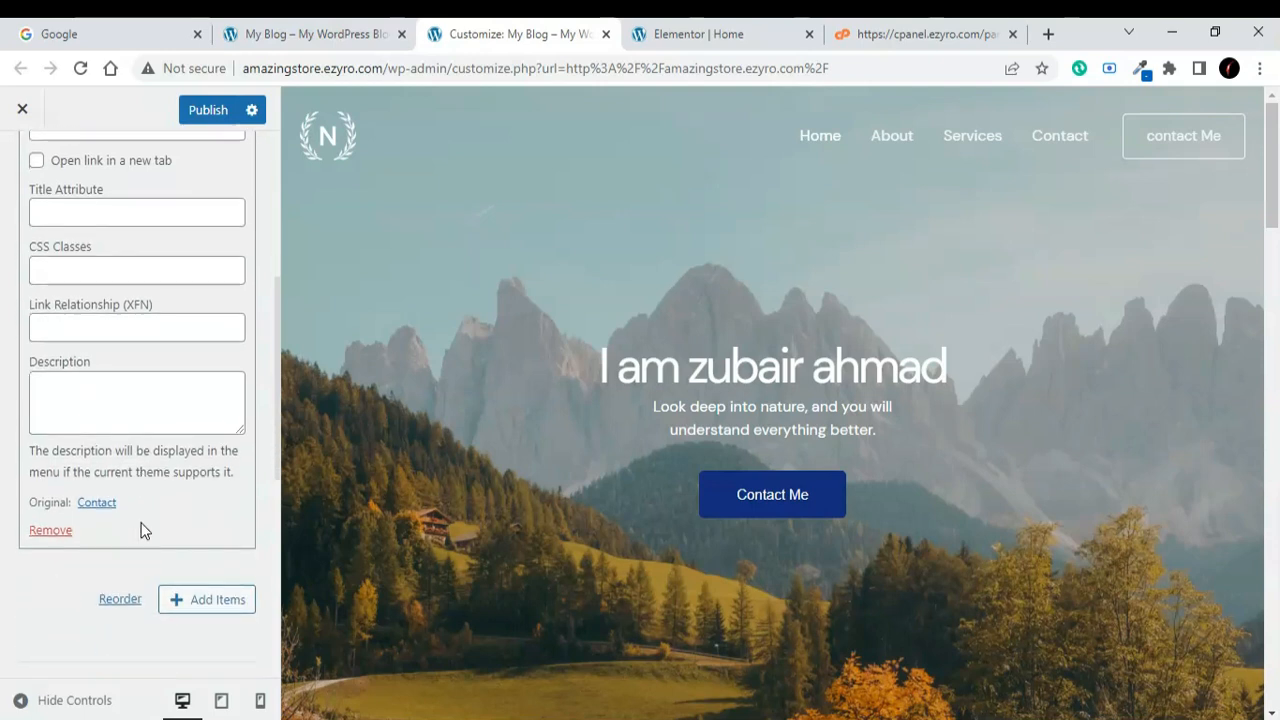
pyautogui.click(45, 531)
# Review the Services item's settings and the Main Menu's assigned locations, and return to the main customizer options
pyautogui.click(239, 414)
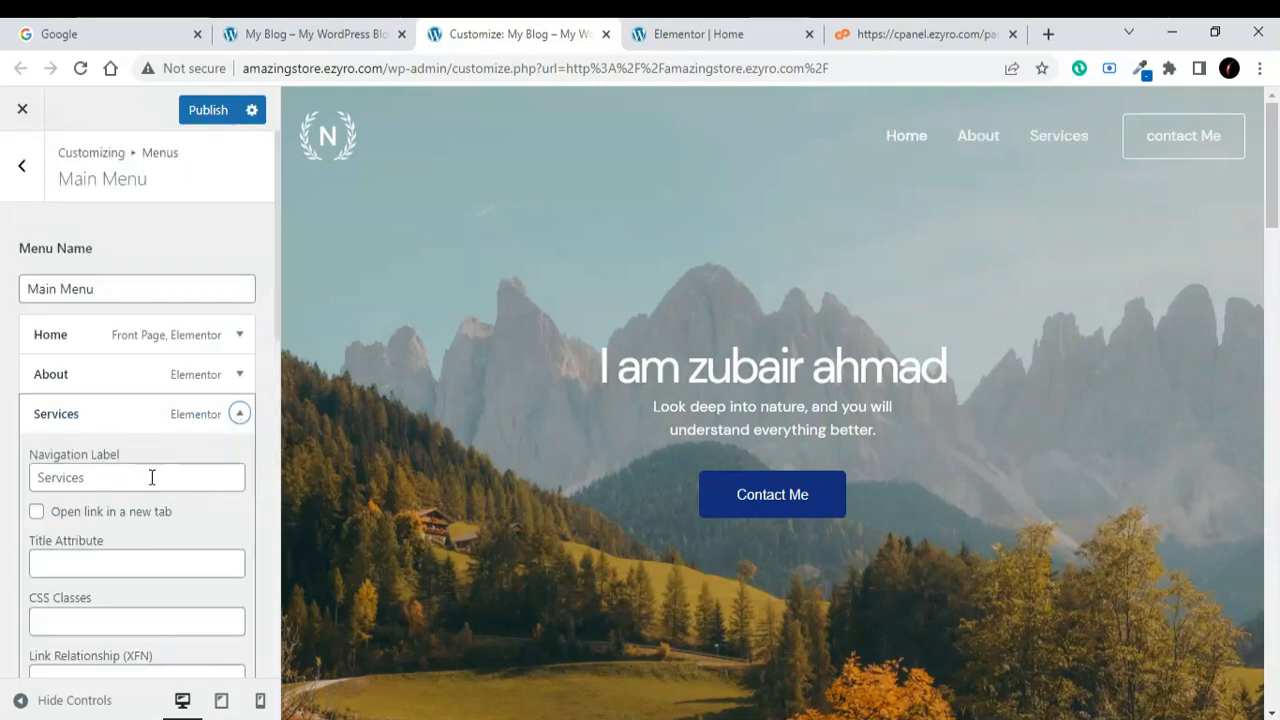
pyautogui.scroll(-3, 151, 477)
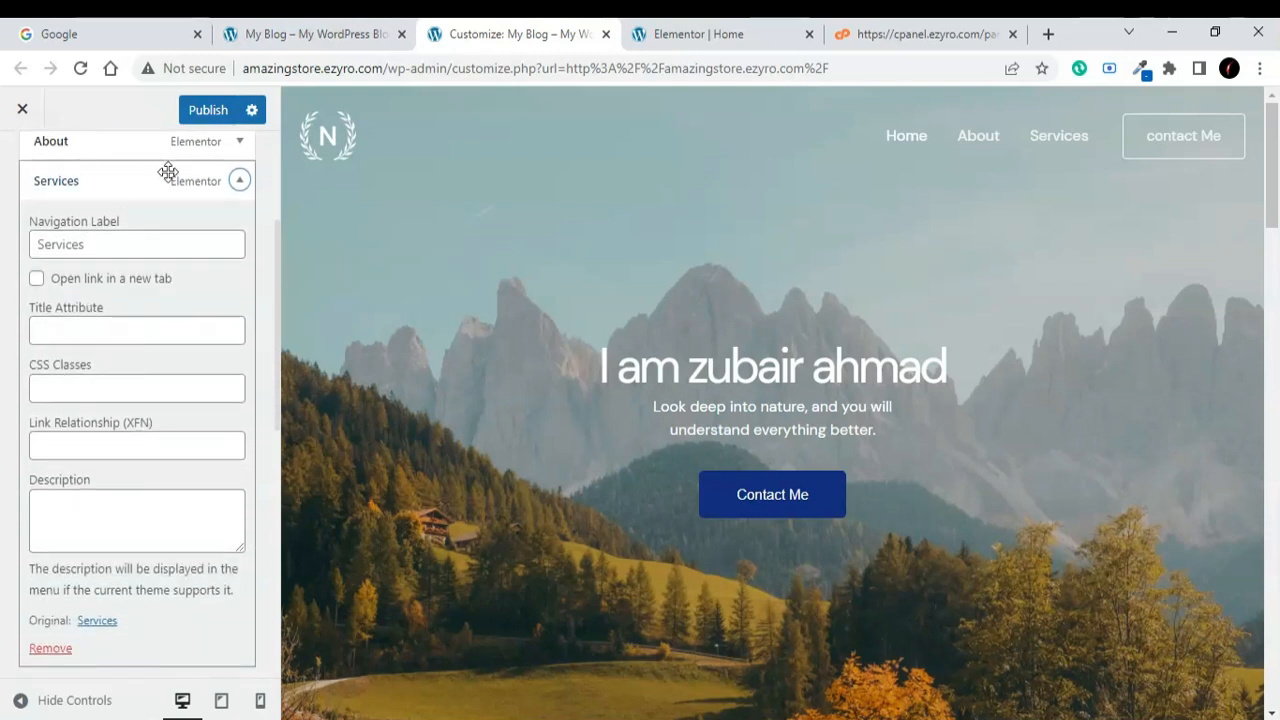
pyautogui.click(240, 182)
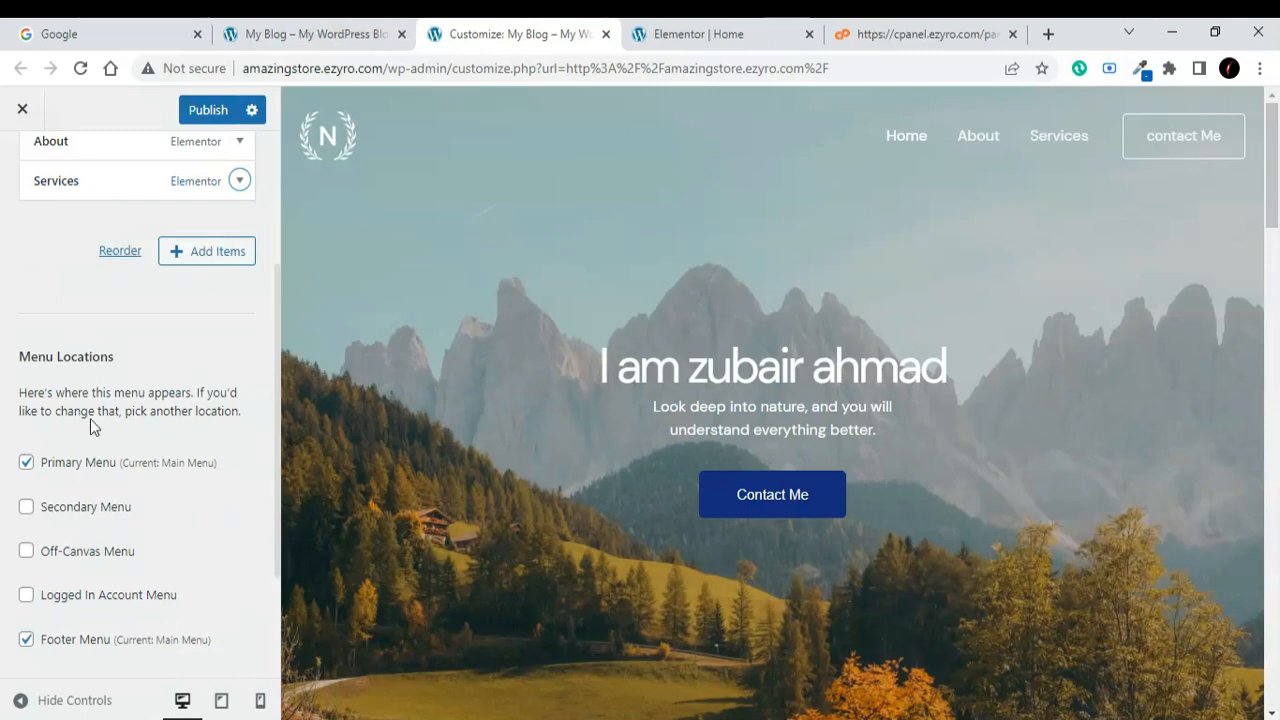
pyautogui.scroll(-2, 98, 500)
pyautogui.scroll(4, 100, 500)
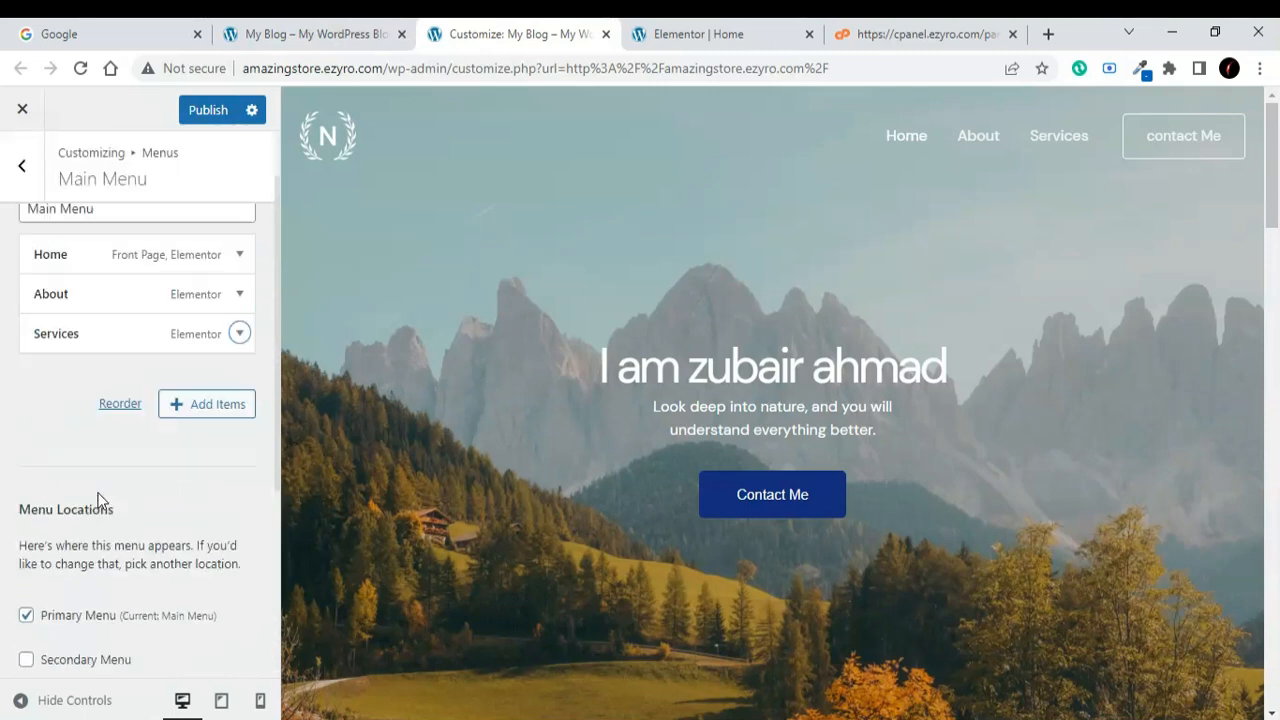
pyautogui.click(22, 163)
pyautogui.click(23, 197)
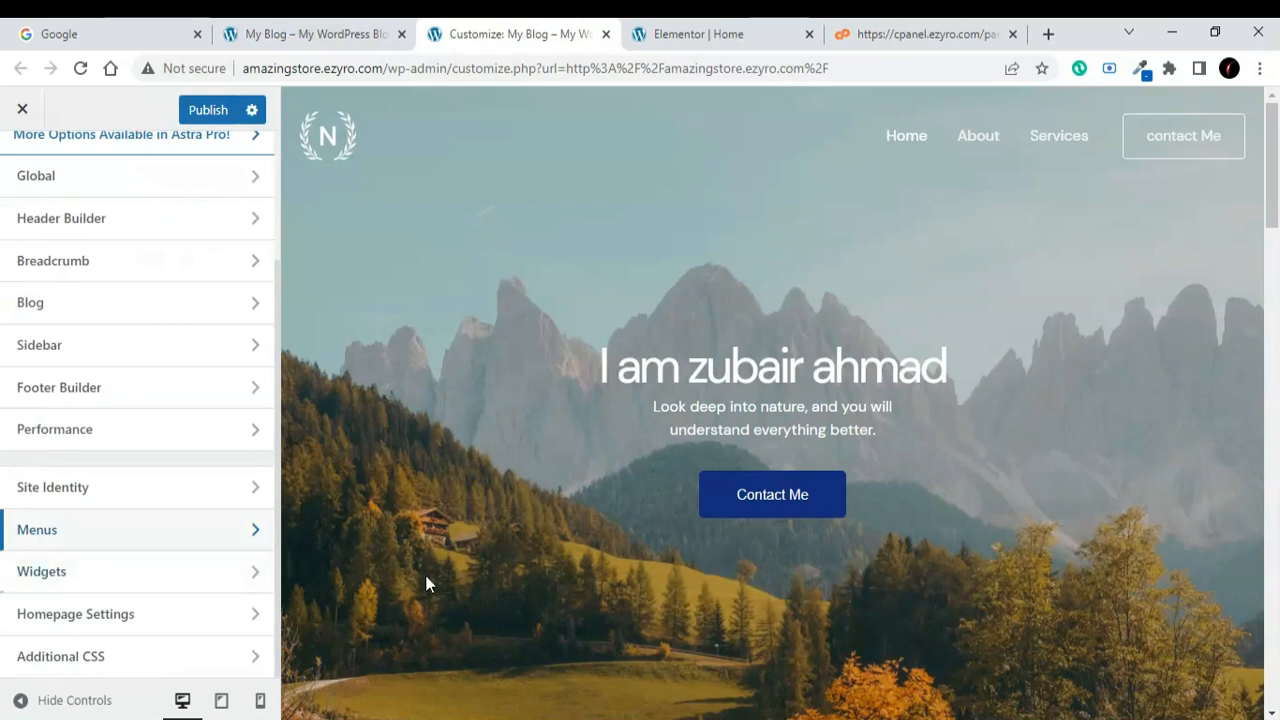
# Remove the Copyright and HTML 1 logo elements from the footer in the Footer Builder and check its design options
pyautogui.click(78, 397)
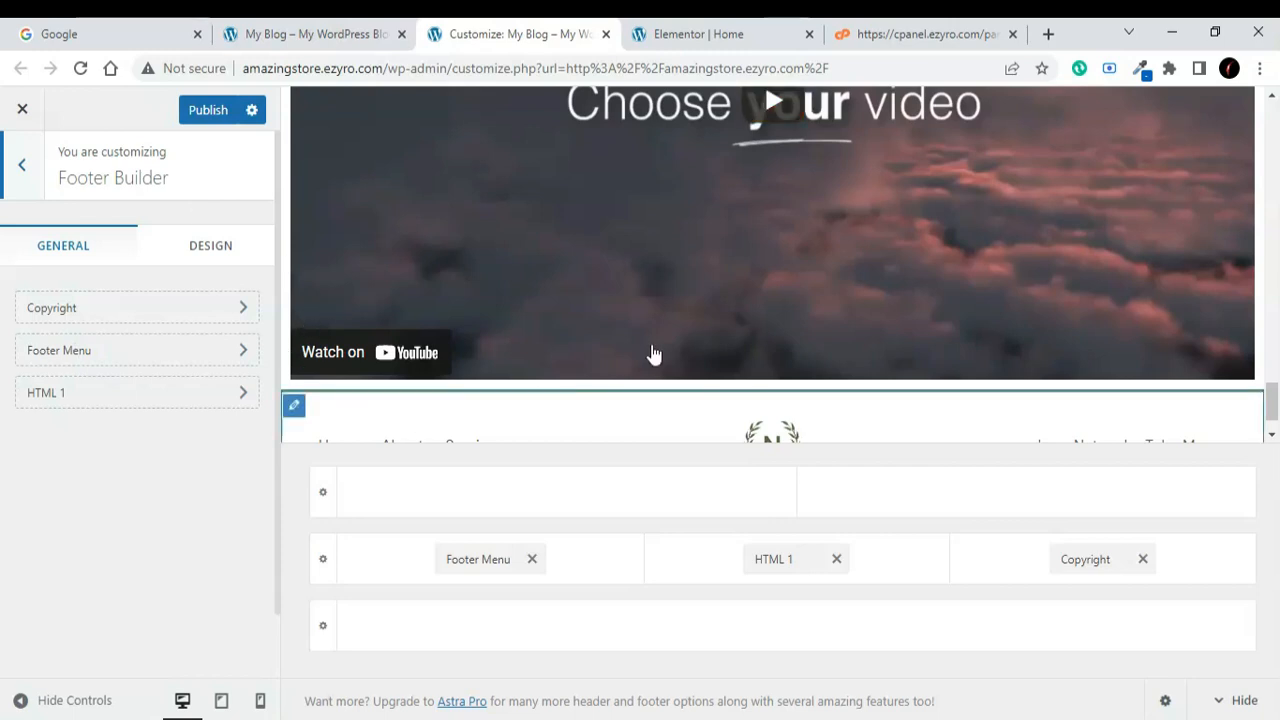
pyautogui.scroll(-1, 1080, 348)
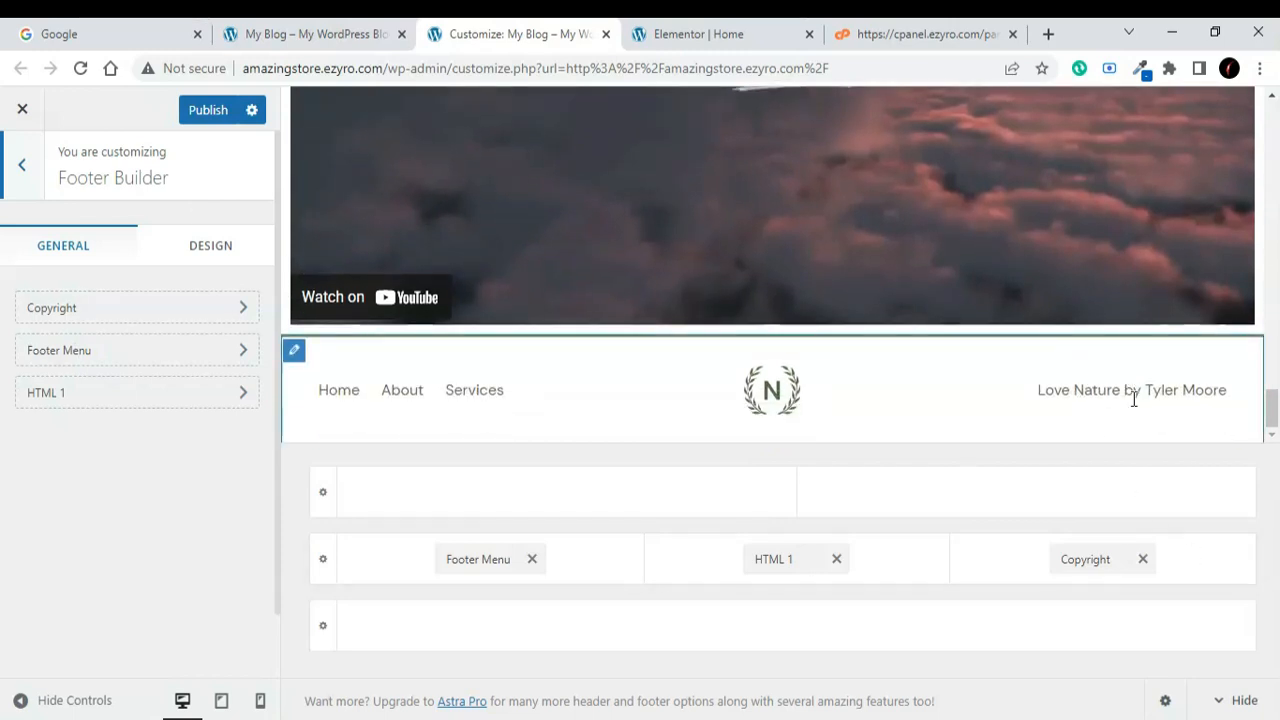
pyautogui.click(1143, 560)
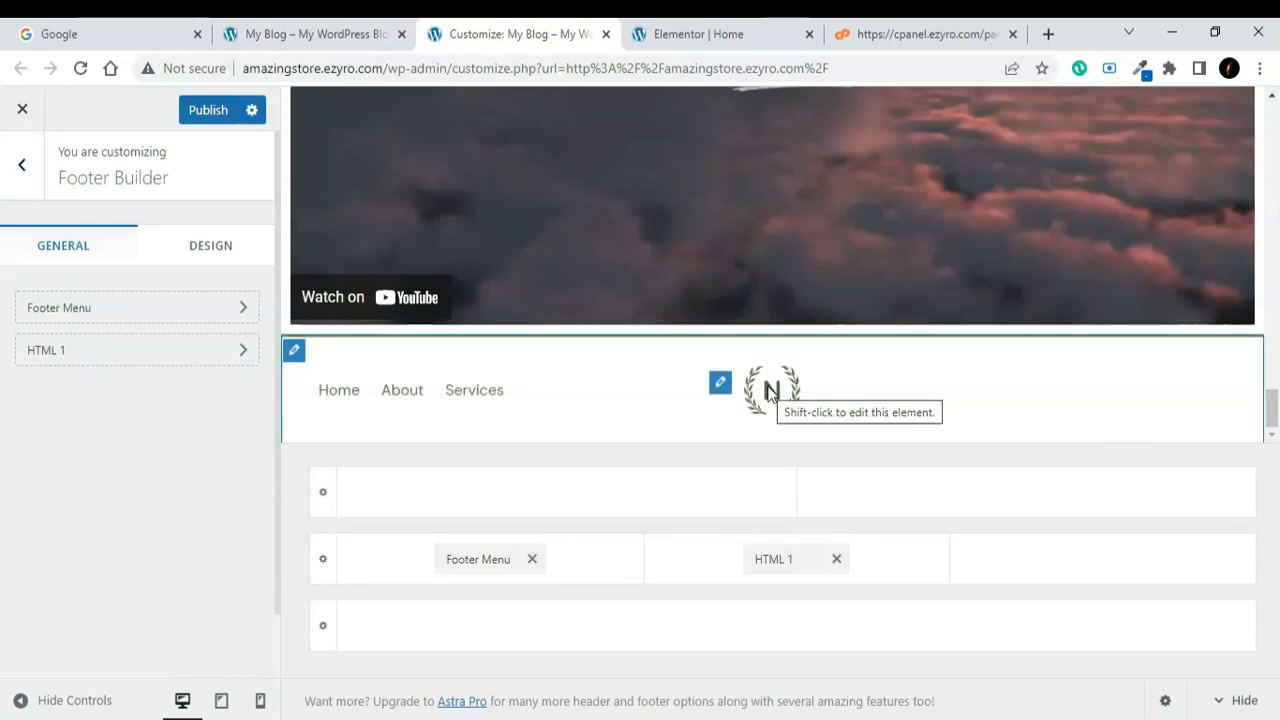
pyautogui.click(839, 559)
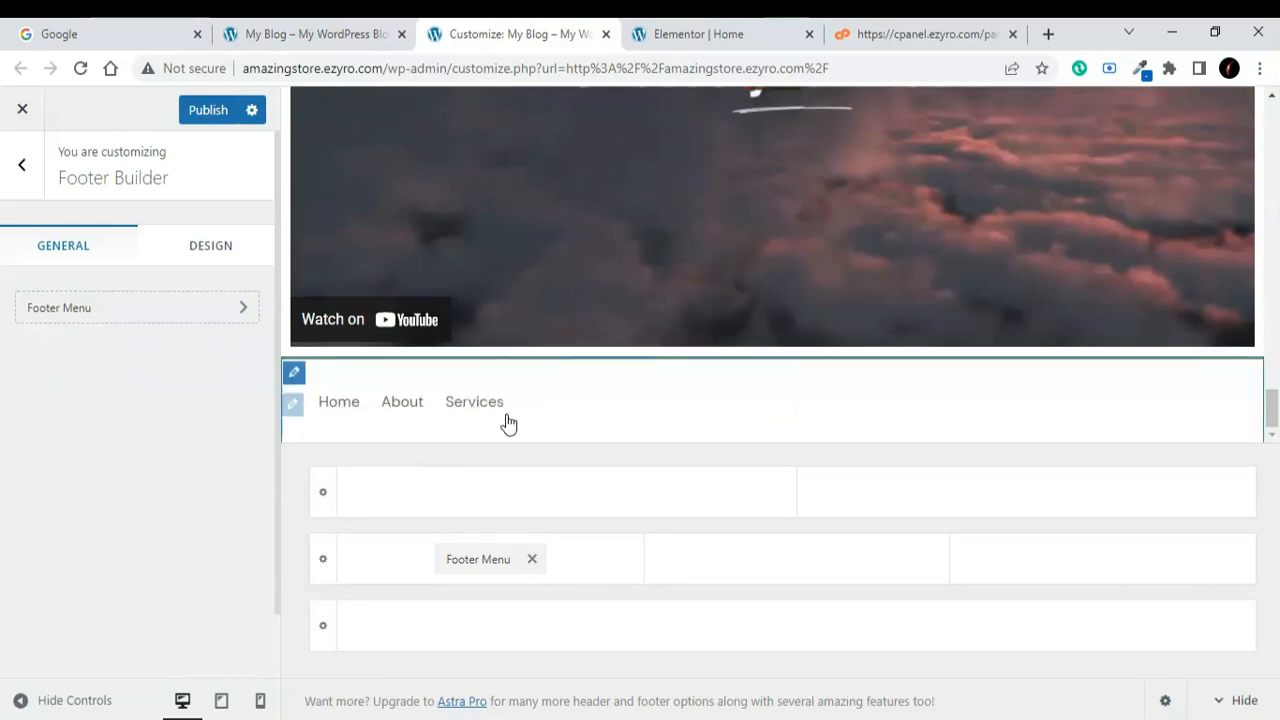
pyautogui.click(204, 266)
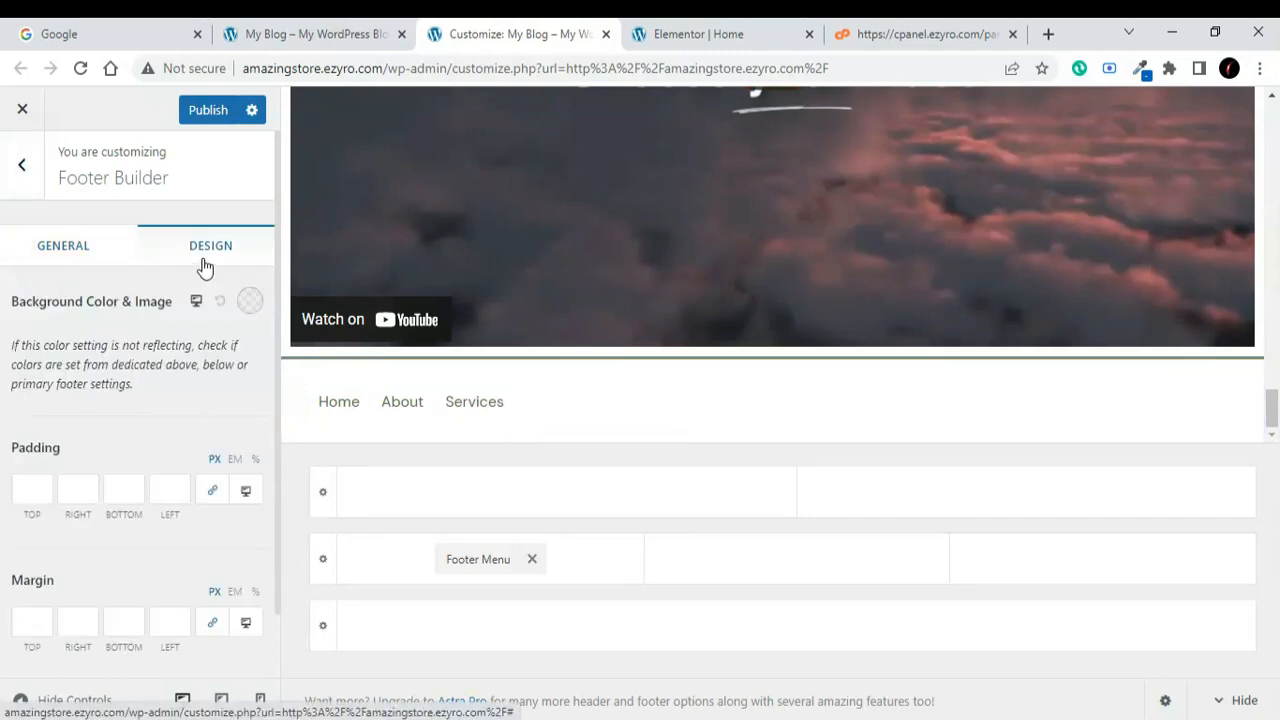
pyautogui.press('Escape')
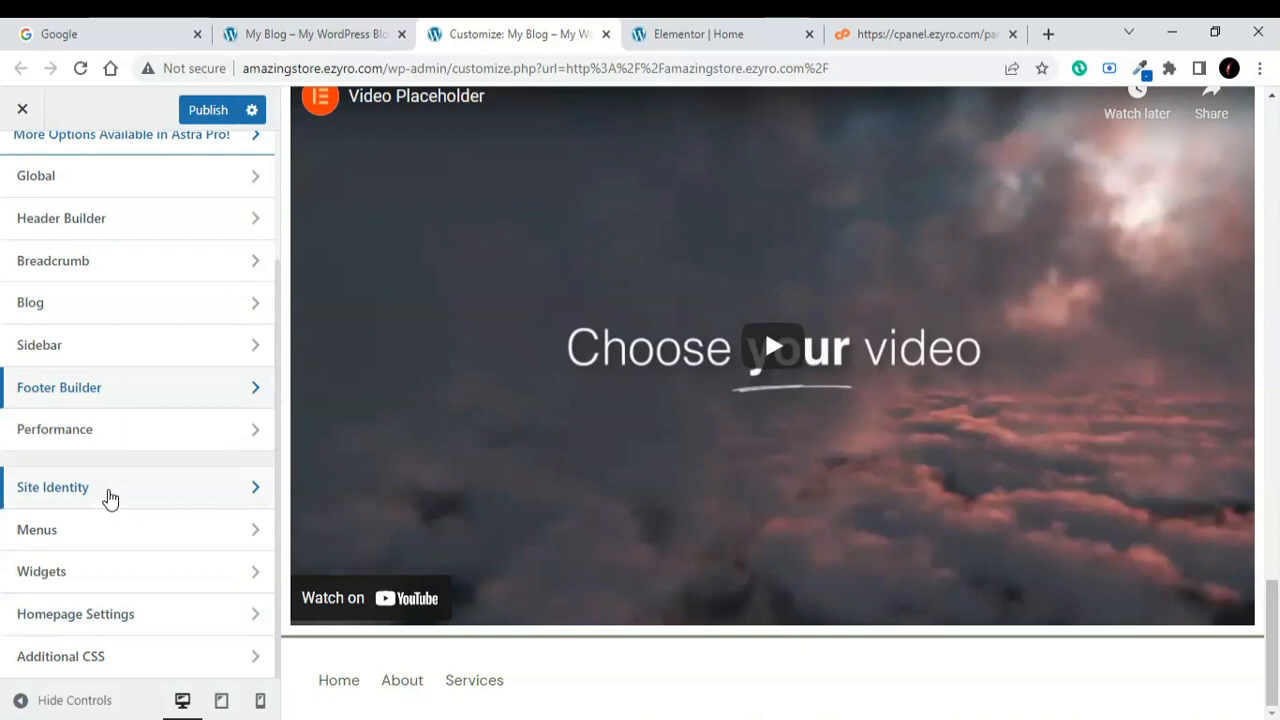
# View the Site Identity logo settings and the Homepage Settings in the customizer
pyautogui.click(108, 497)
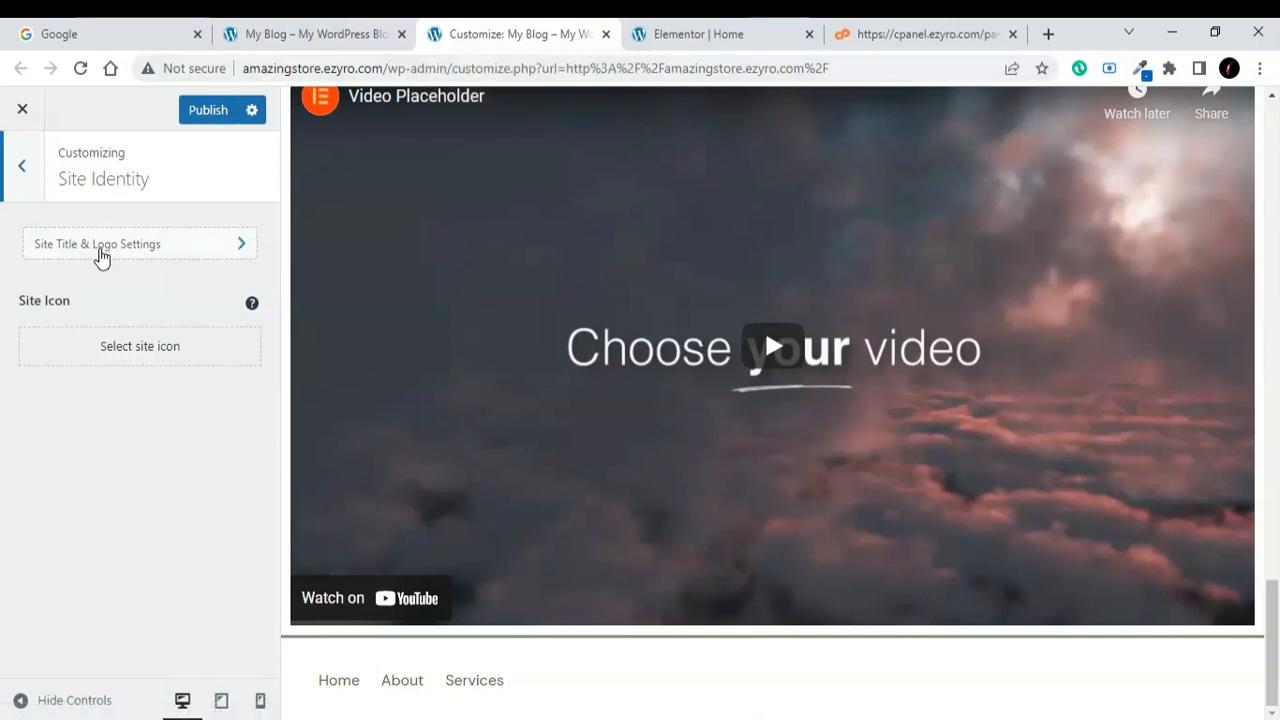
pyautogui.click(101, 257)
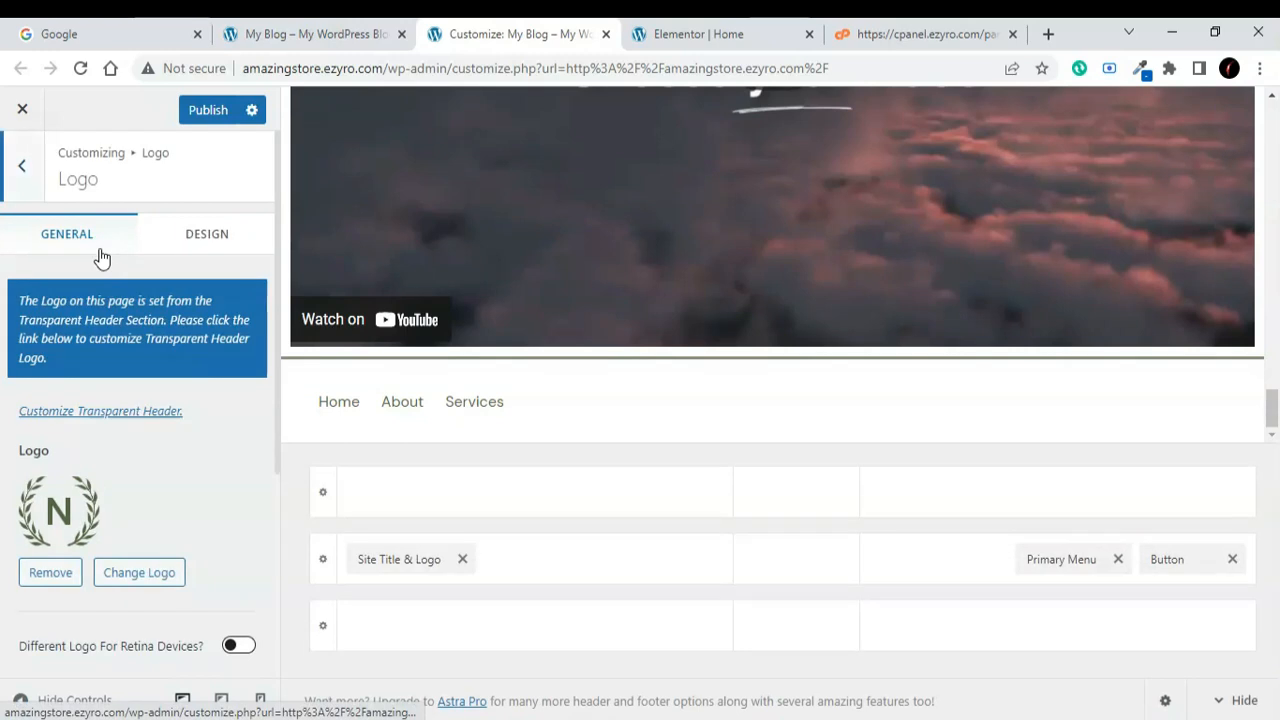
pyautogui.click(21, 165)
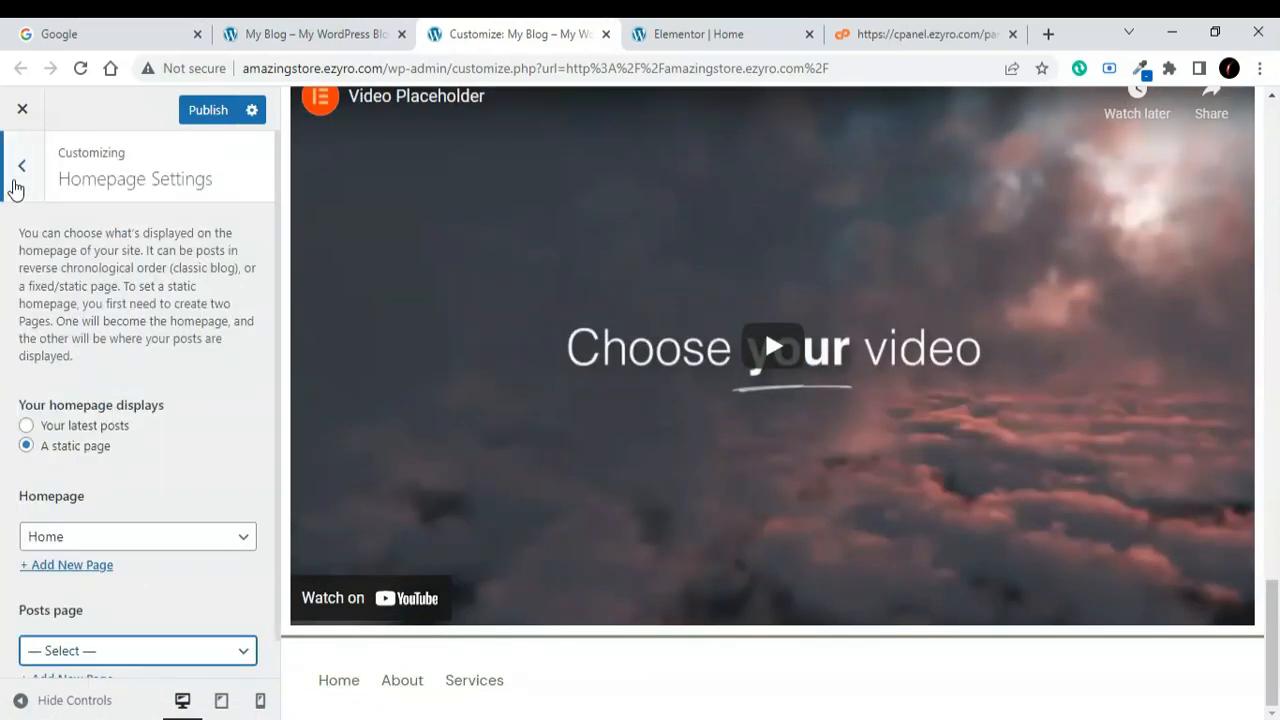
pyautogui.click(20, 165)
# Publish the customizer changes and reload the live site to review the home page from header to footer
pyautogui.click(205, 112)
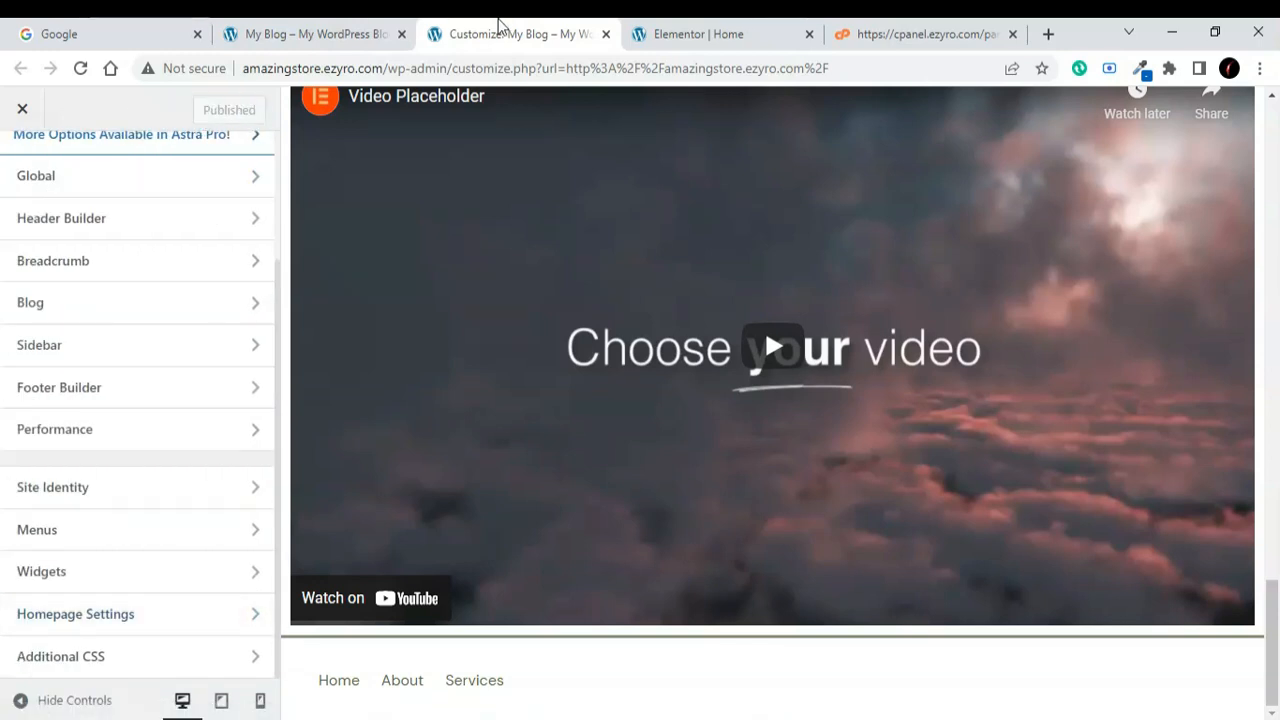
pyautogui.click(365, 25)
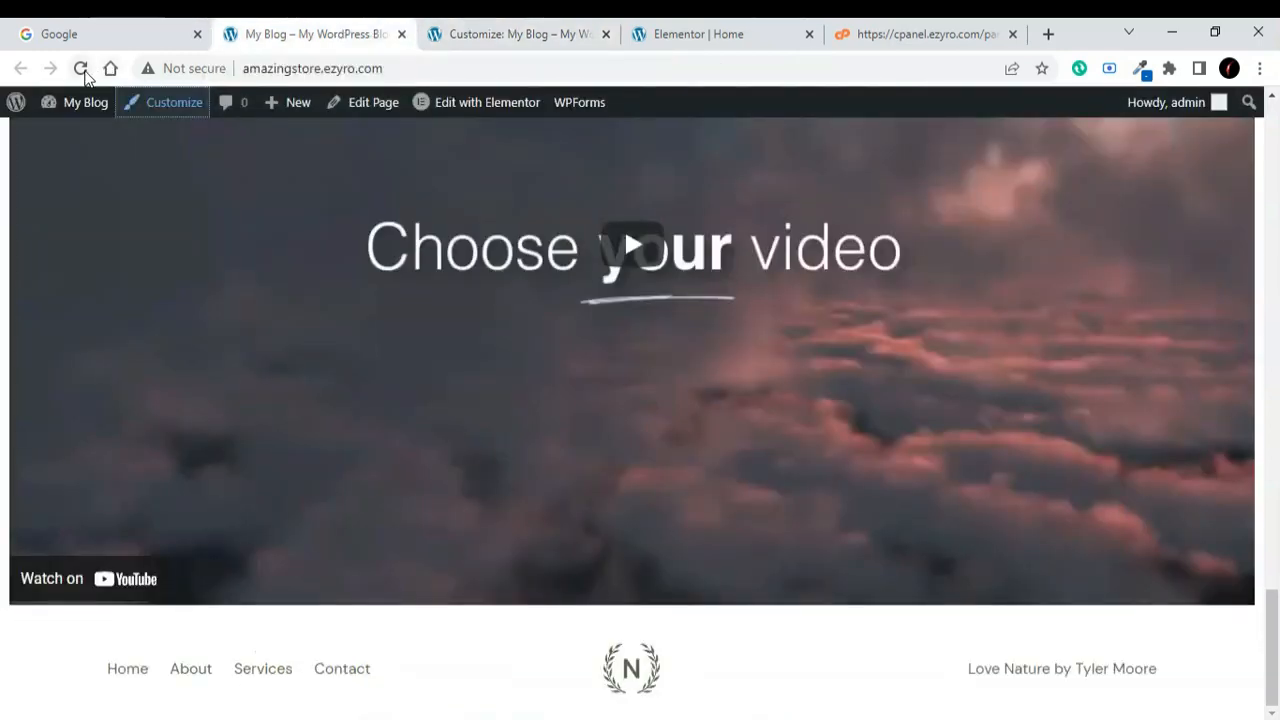
pyautogui.click(84, 73)
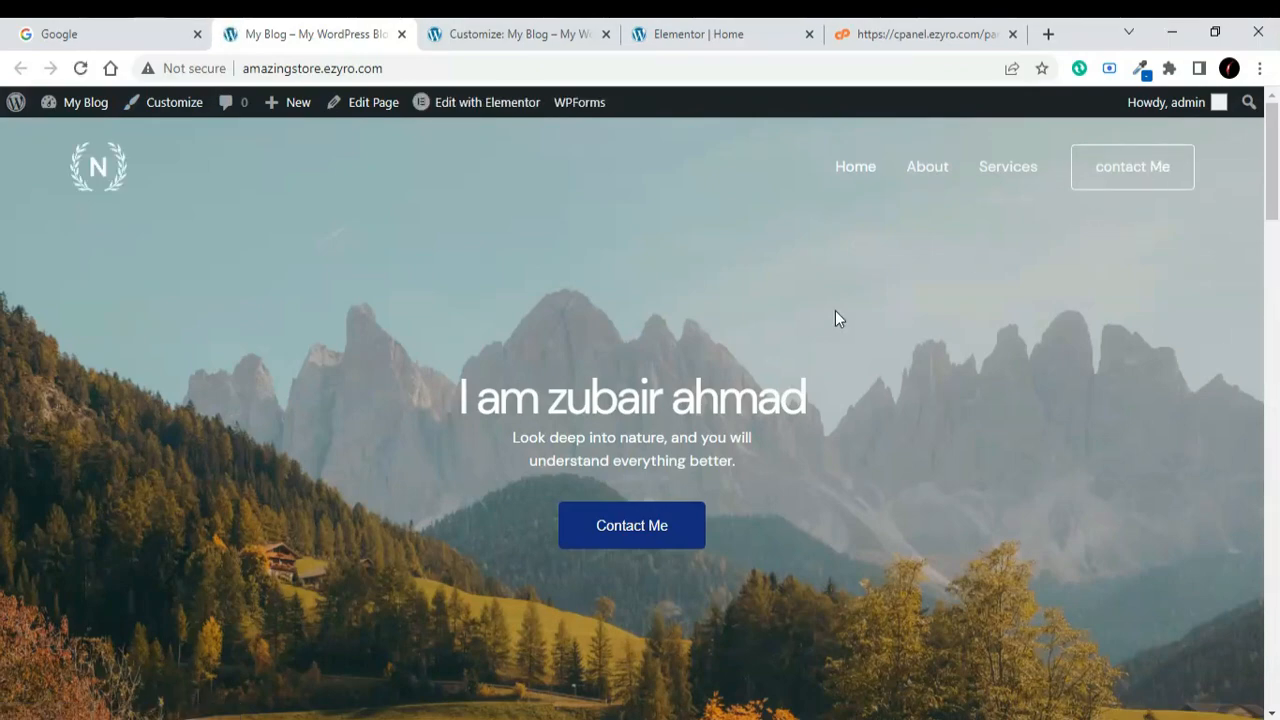
pyautogui.scroll(-3, 836, 318)
pyautogui.scroll(-20, 838, 318)
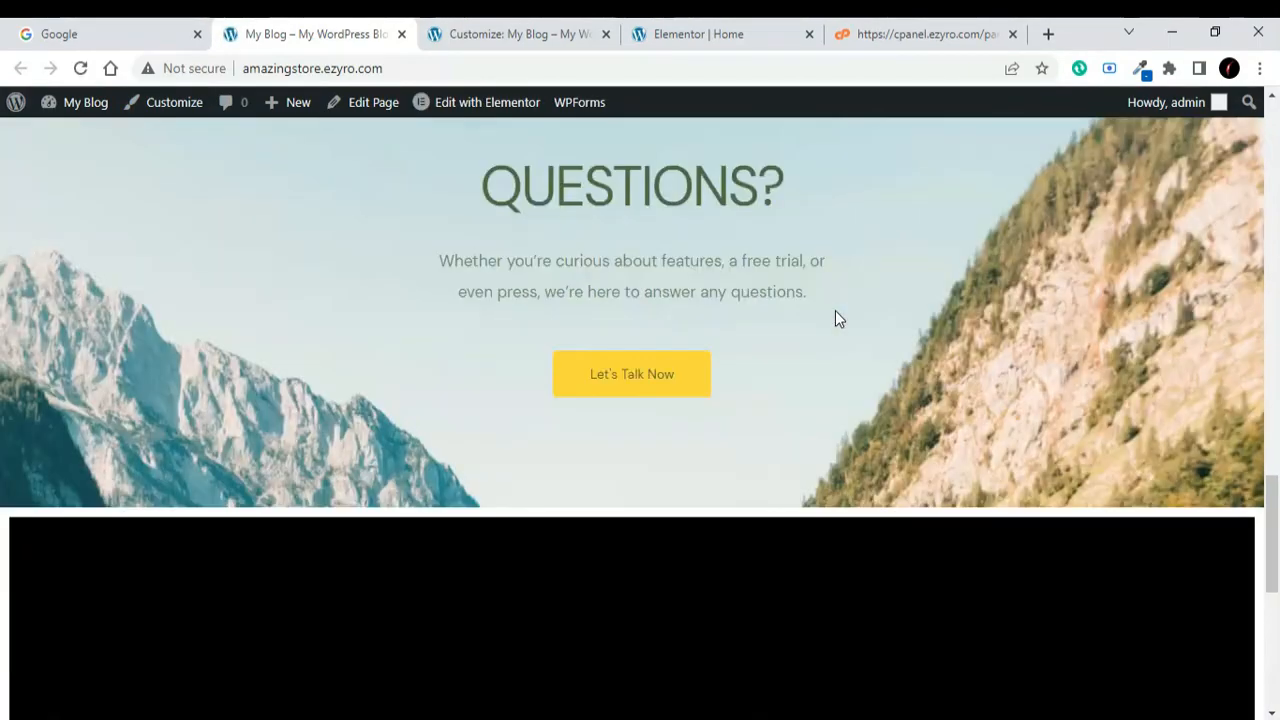
pyautogui.scroll(-2, 838, 318)
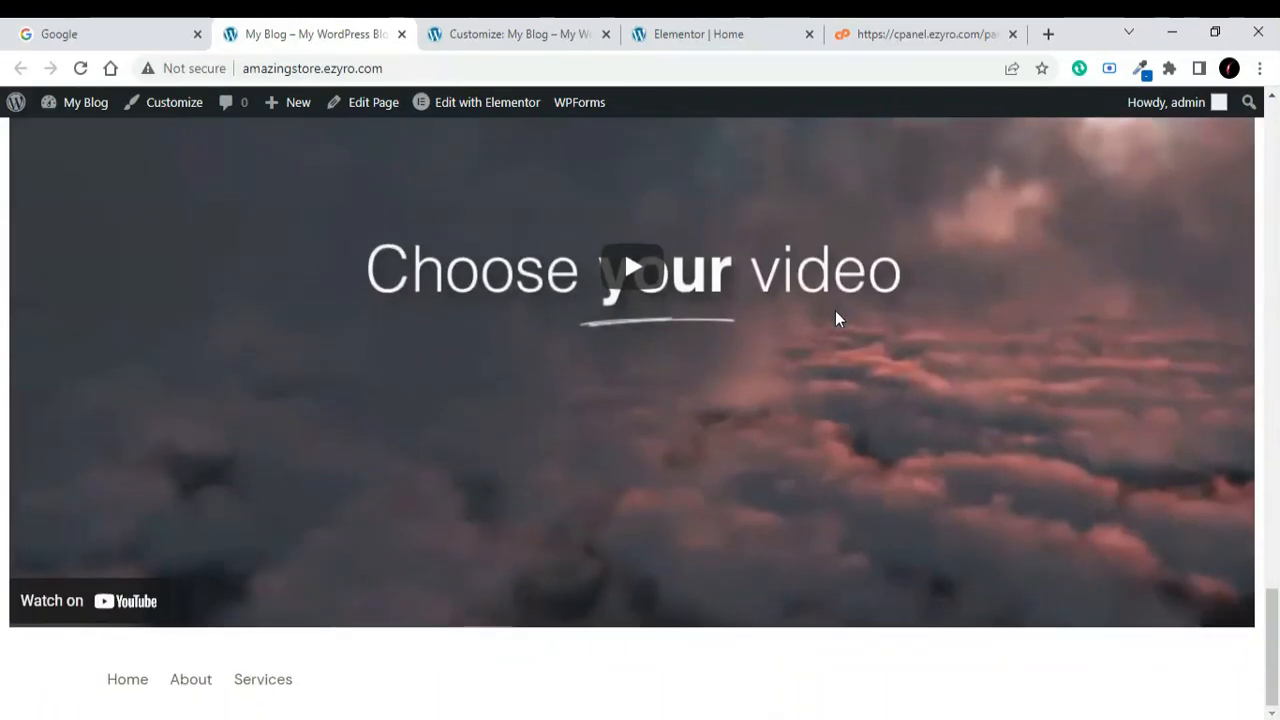
pyautogui.scroll(20, 838, 318)
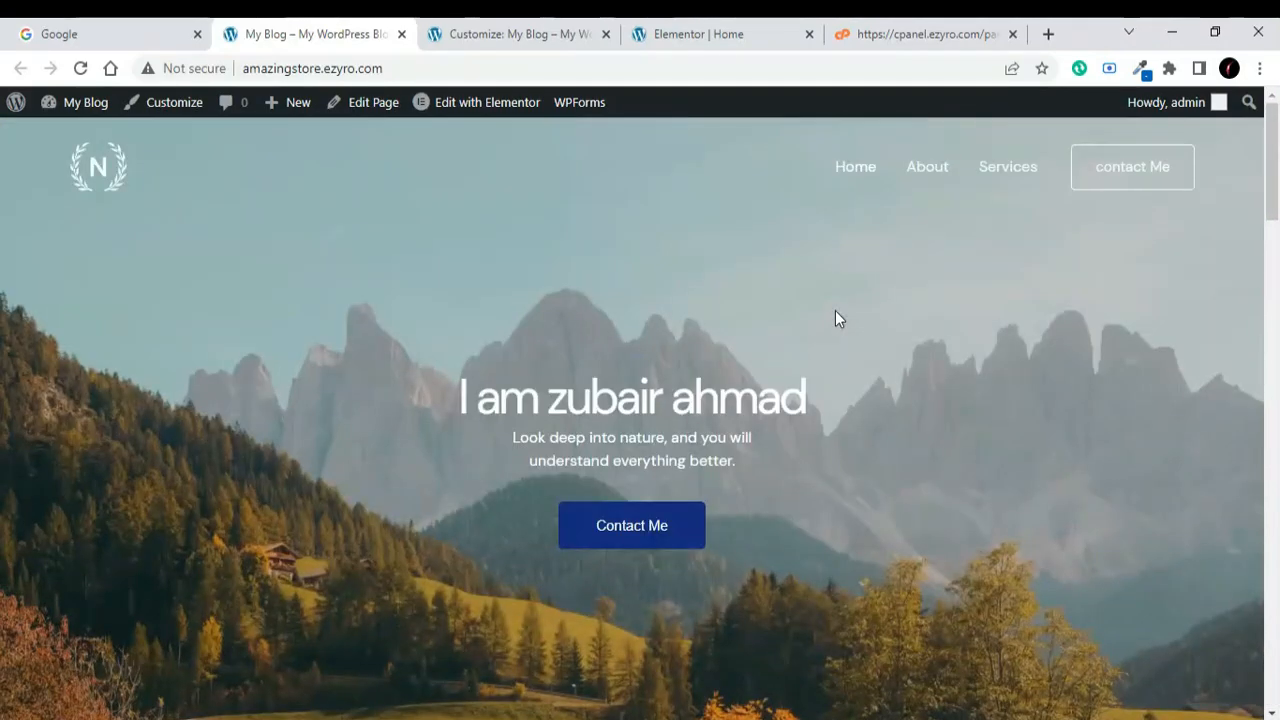